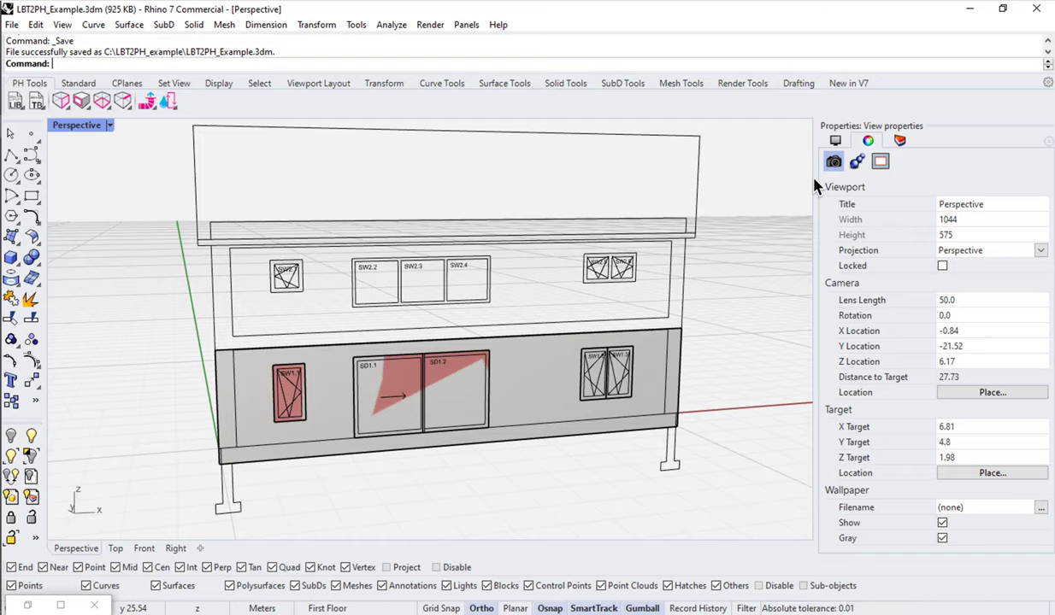
Run Show to unhide all 307 hidden objects, bringing back the roof and full walls.
right_drag(517, 382, 590, 438)
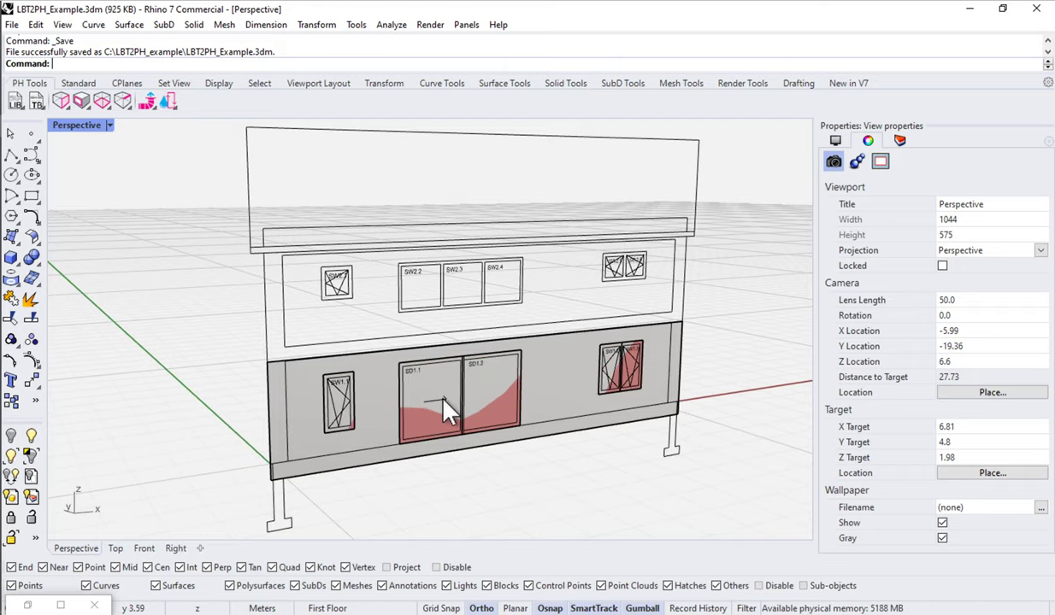
text(Show)
key(BackSpace)
key(BackSpace)
key(BackSpace)
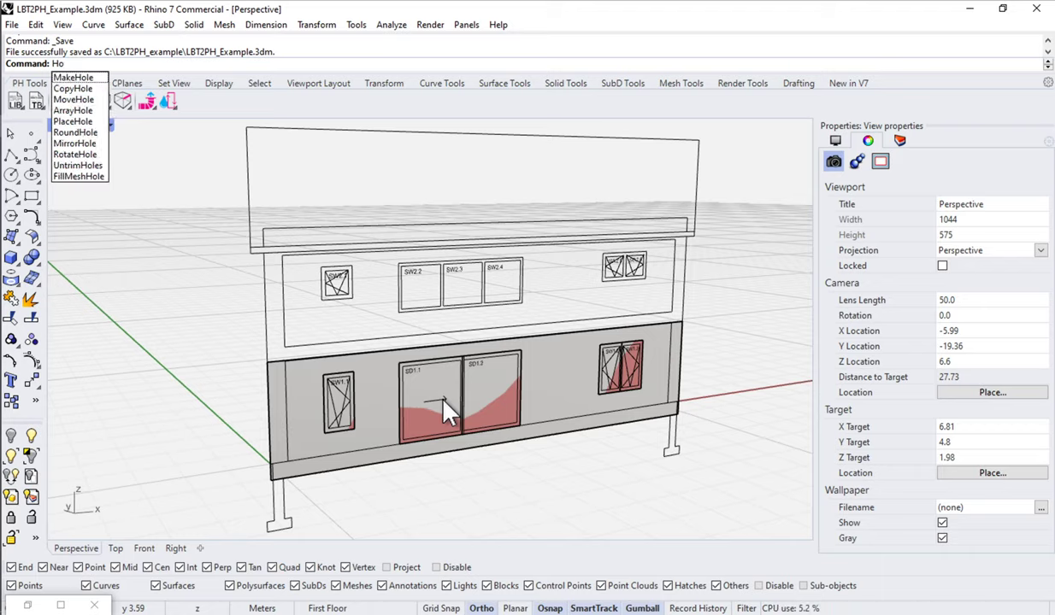
text(Show)
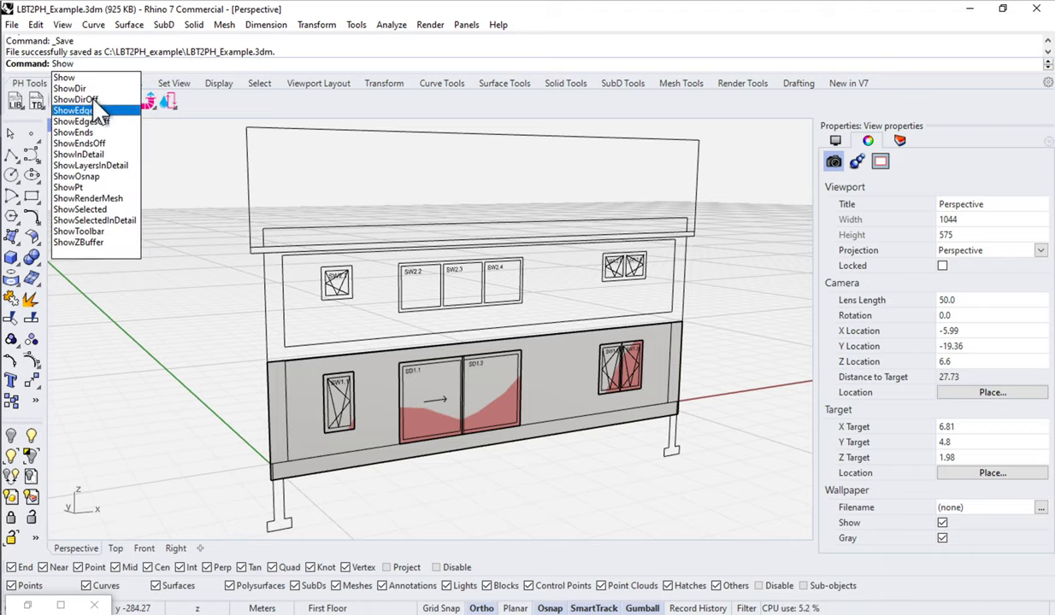
click(89, 77)
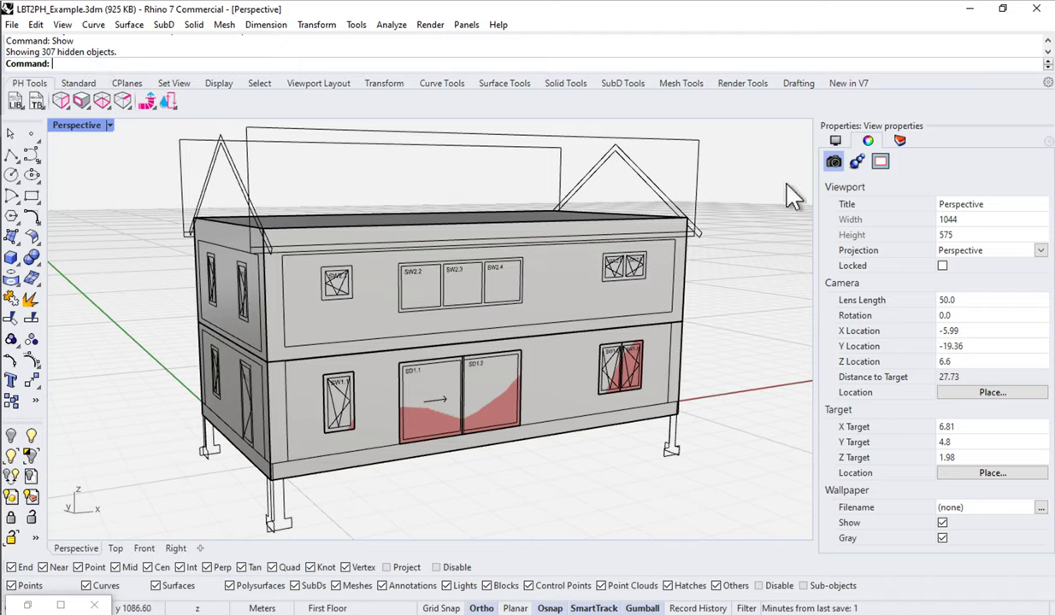
Display the layer list and turn the view to the lower floor on the house's other side.
click(899, 140)
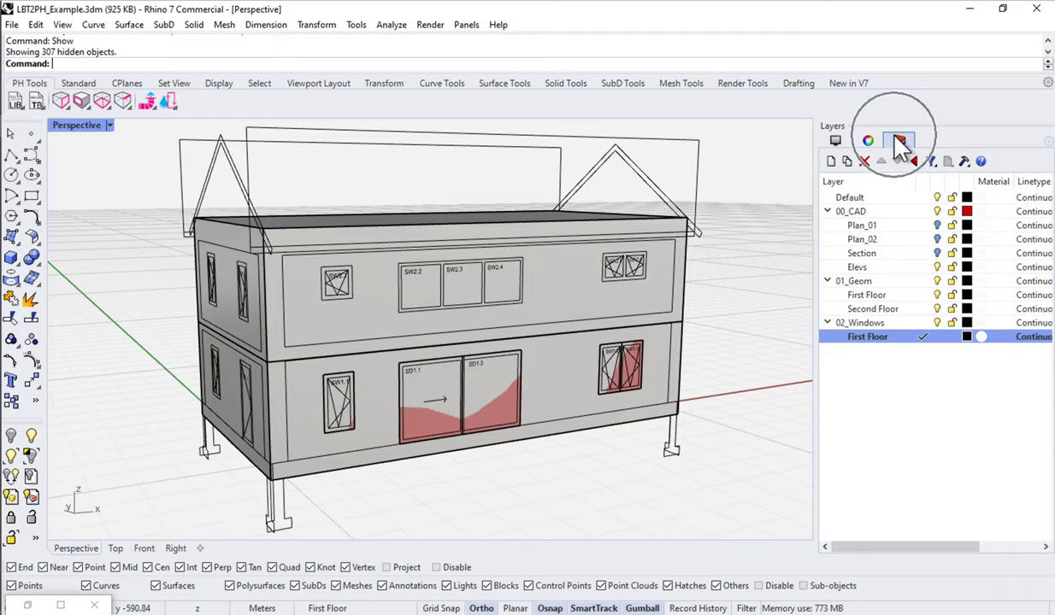
click(873, 340)
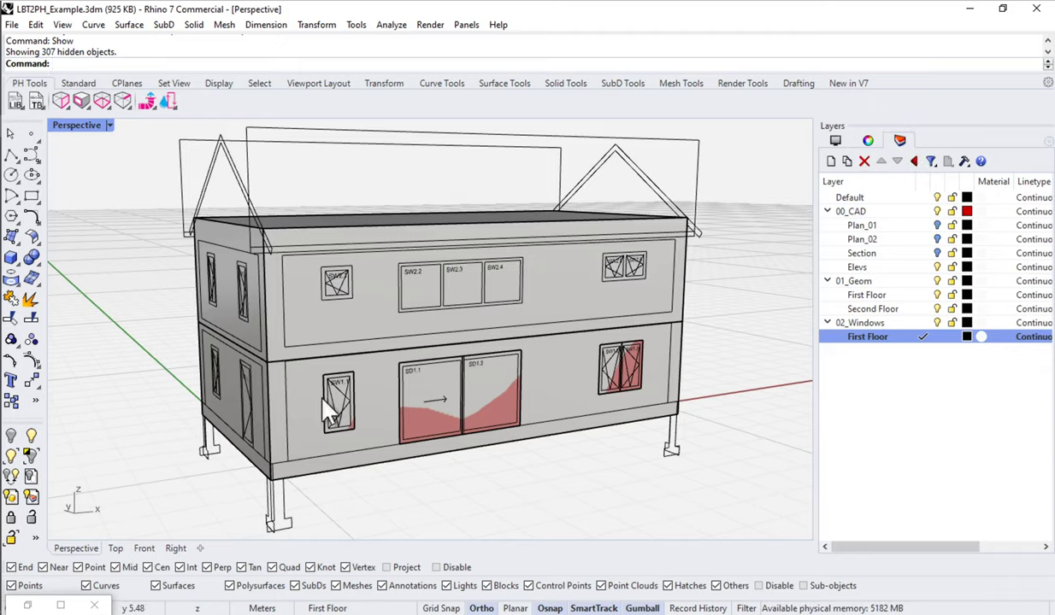
right_drag(190, 451, 432, 466)
scroll(402, 458, up, 4)
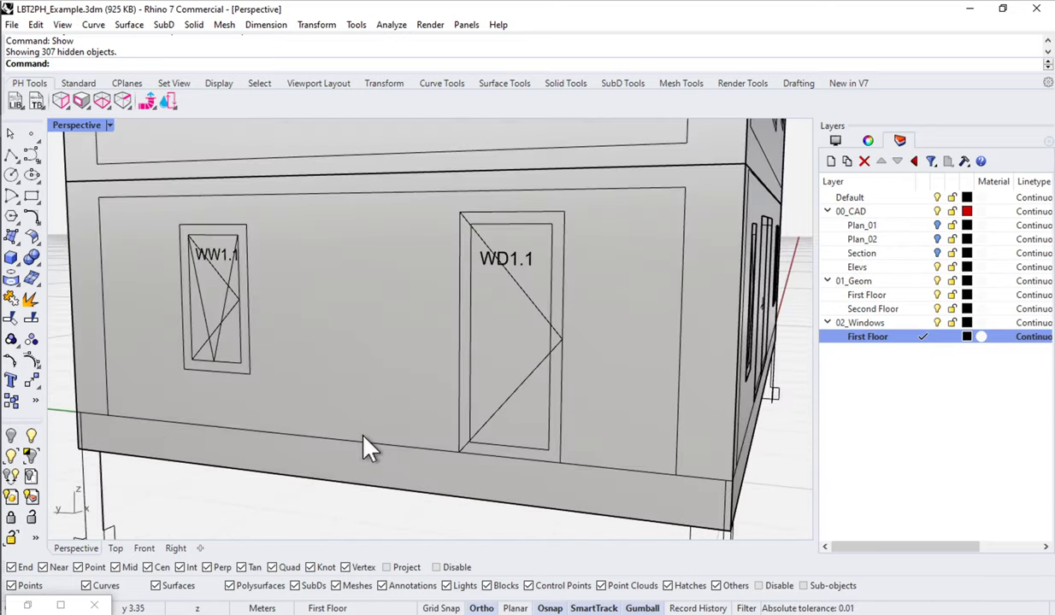
scroll(368, 419, down, 1)
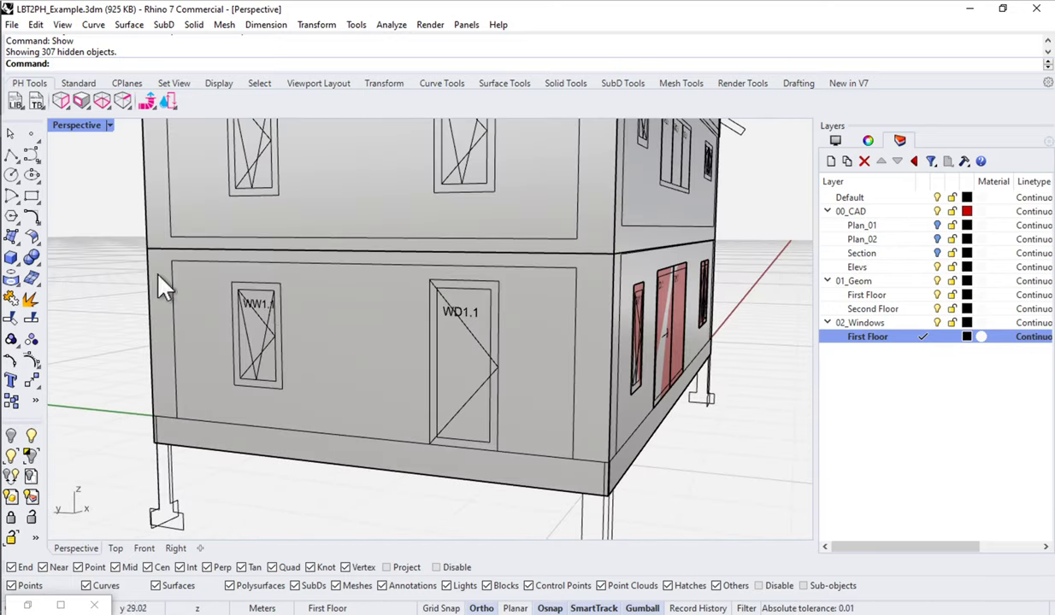
Align the construction plane to the lower-floor wall with the default origin and axes.
click(124, 84)
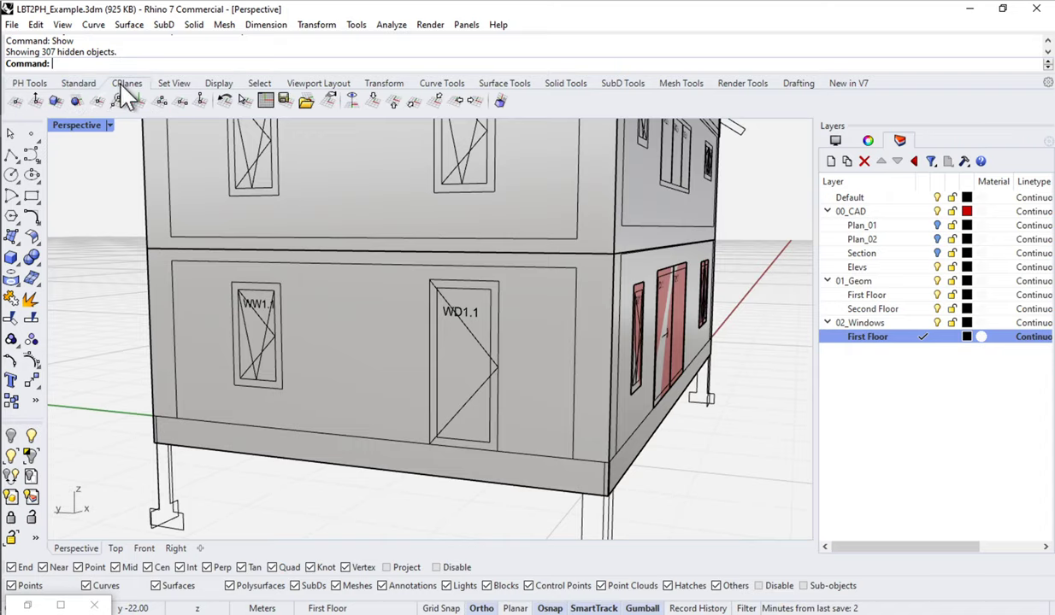
click(75, 102)
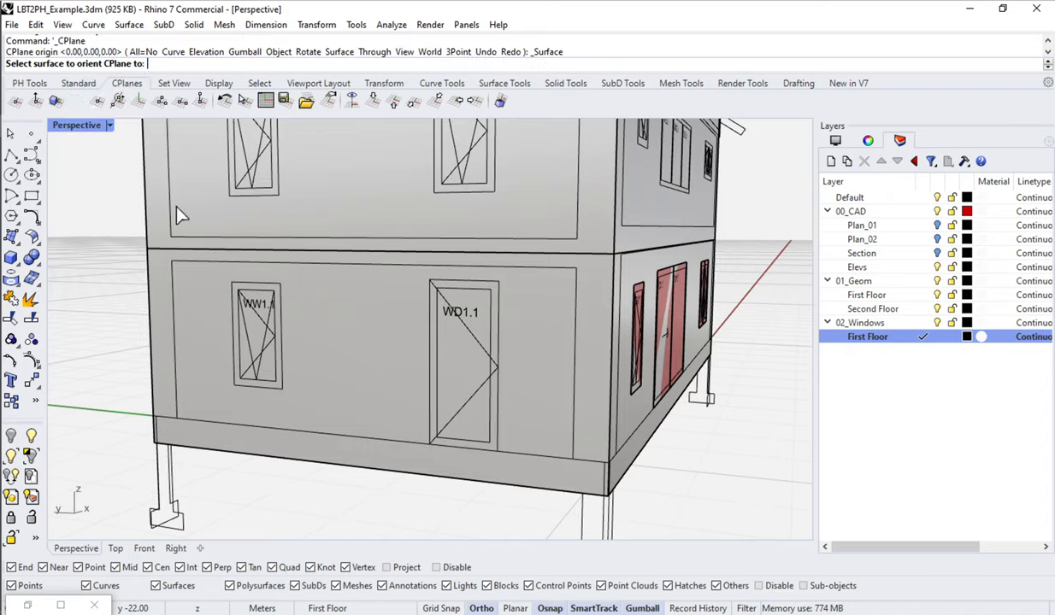
click(300, 402)
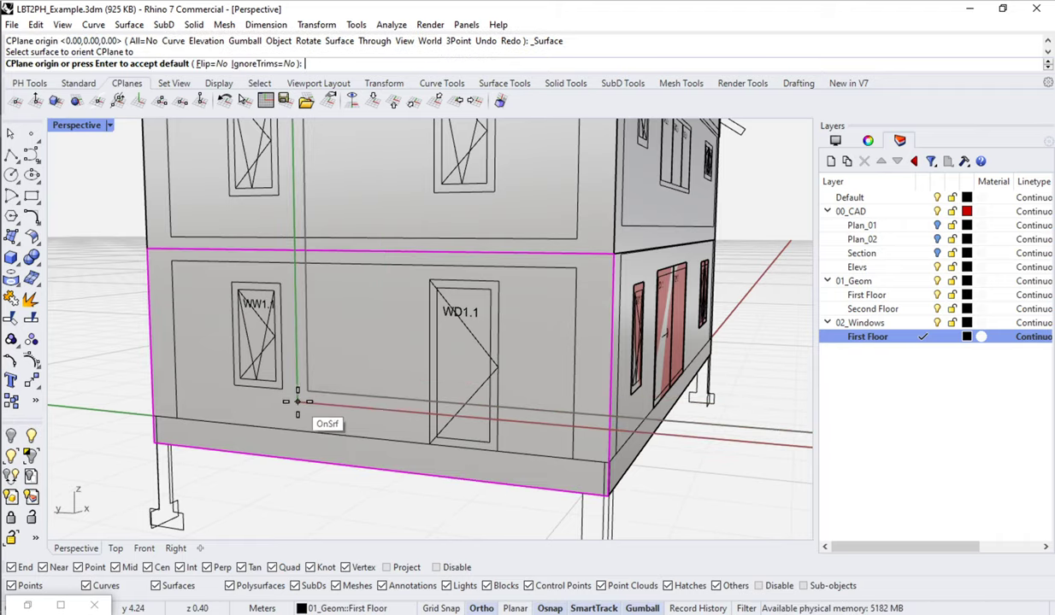
key(Return)
key(Return)
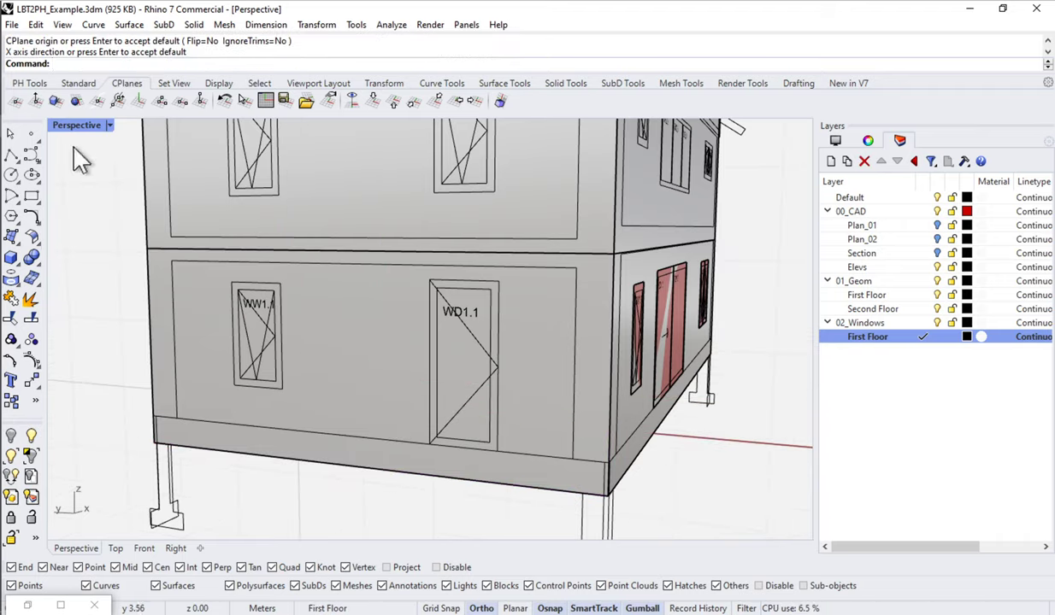
Draw corner-to-corner planar surfaces over window WW1.1 and door WD1.1, then select the WD1.1 surface.
click(11, 236)
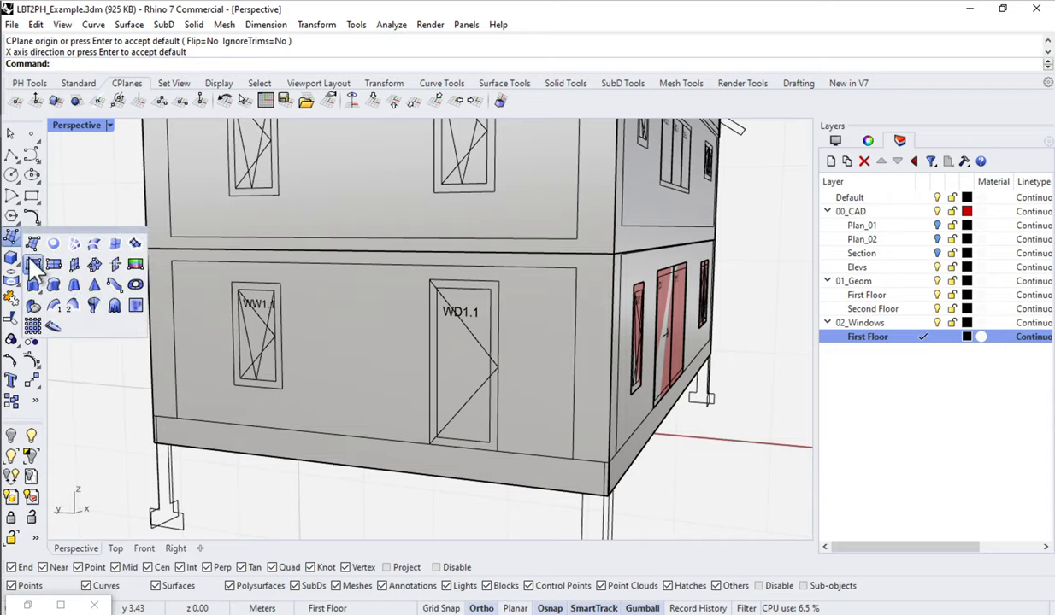
click(35, 271)
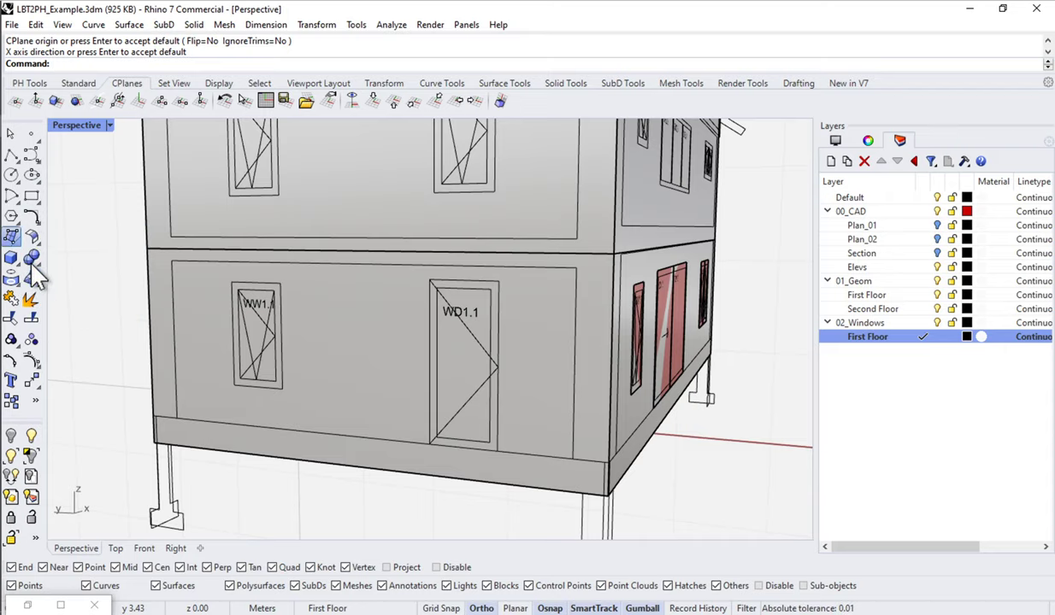
click(232, 283)
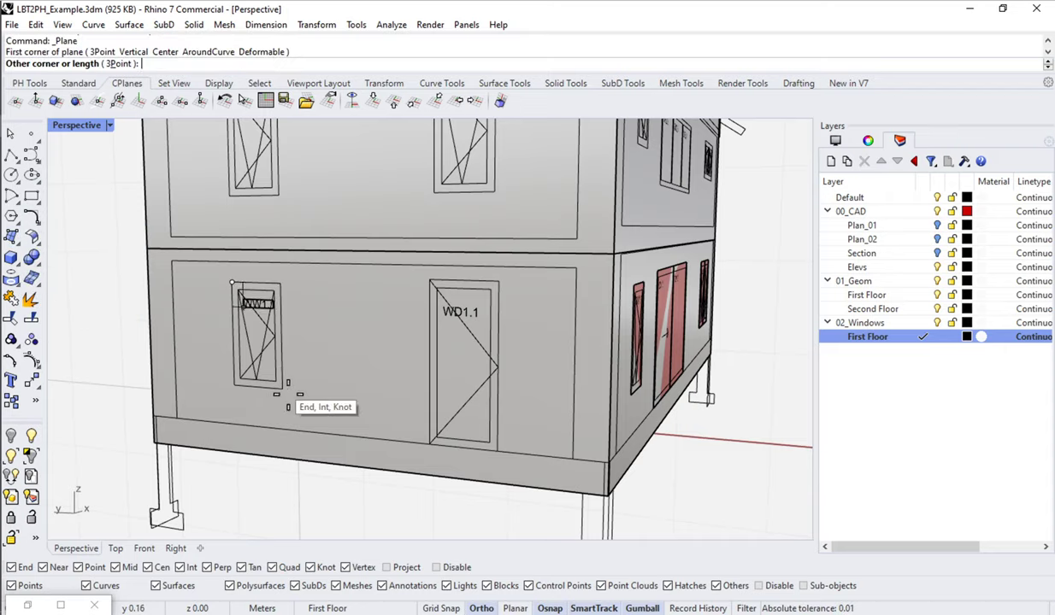
click(293, 315)
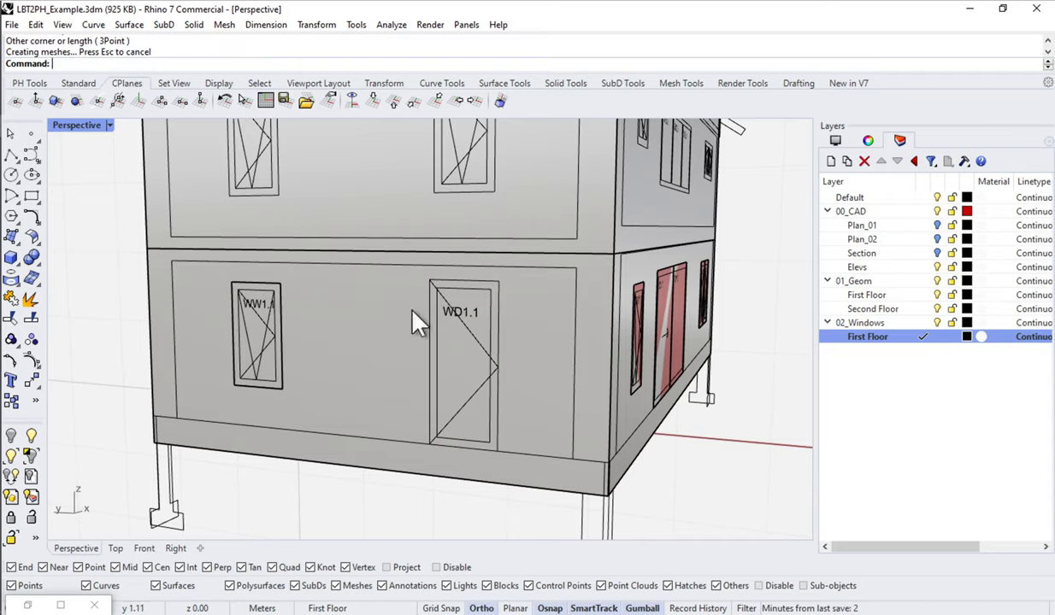
right_click(431, 285)
click(430, 280)
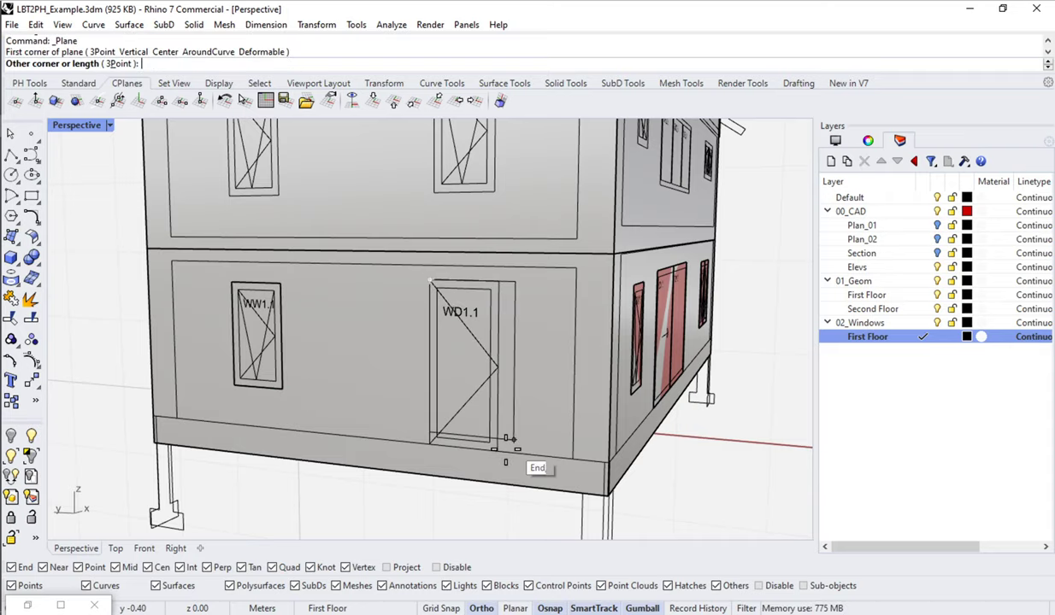
click(501, 450)
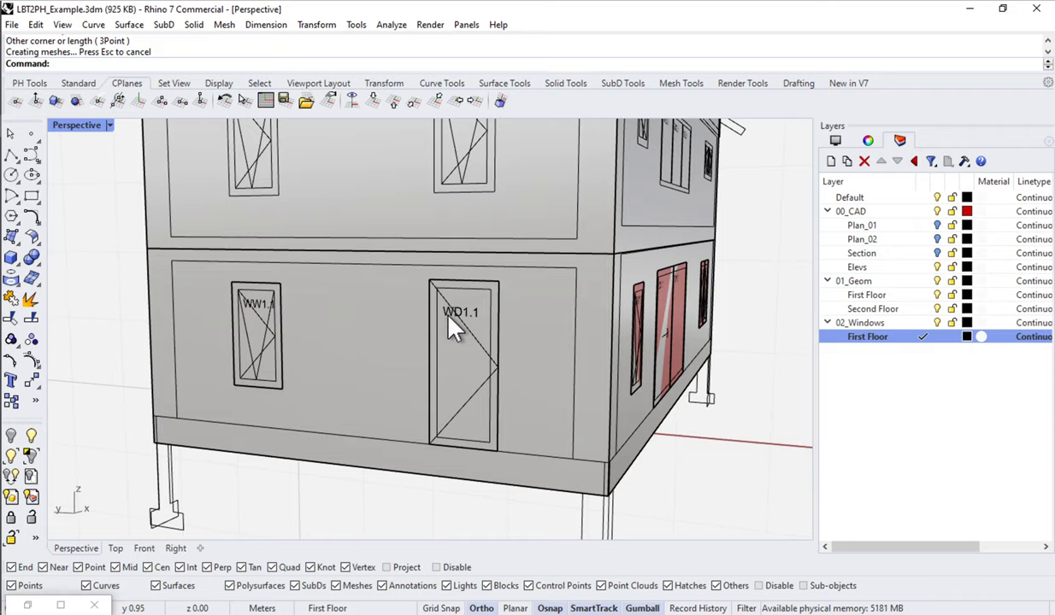
right_drag(431, 302, 505, 363)
click(554, 381)
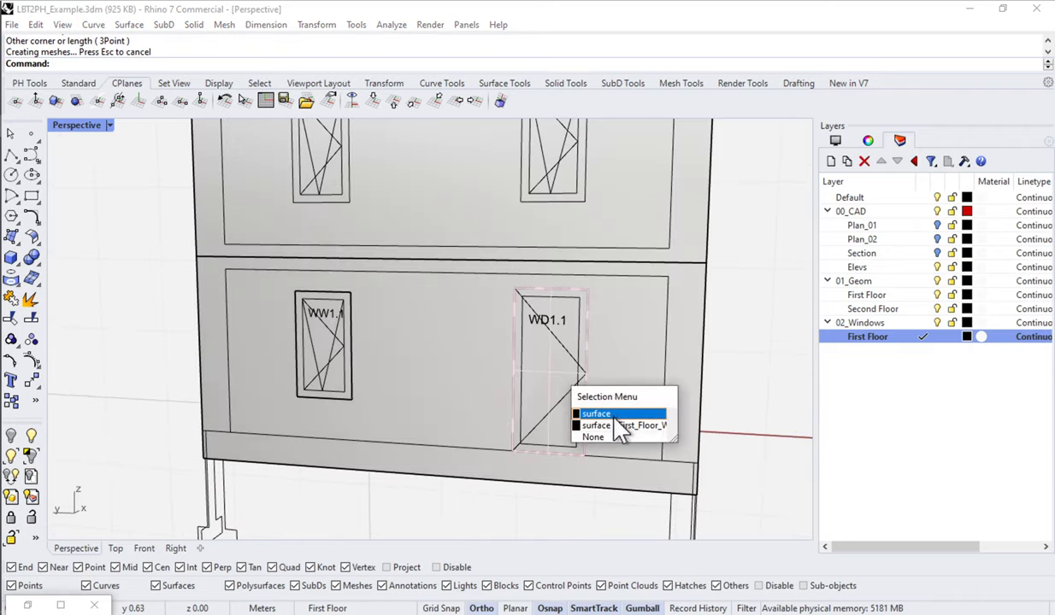
click(614, 416)
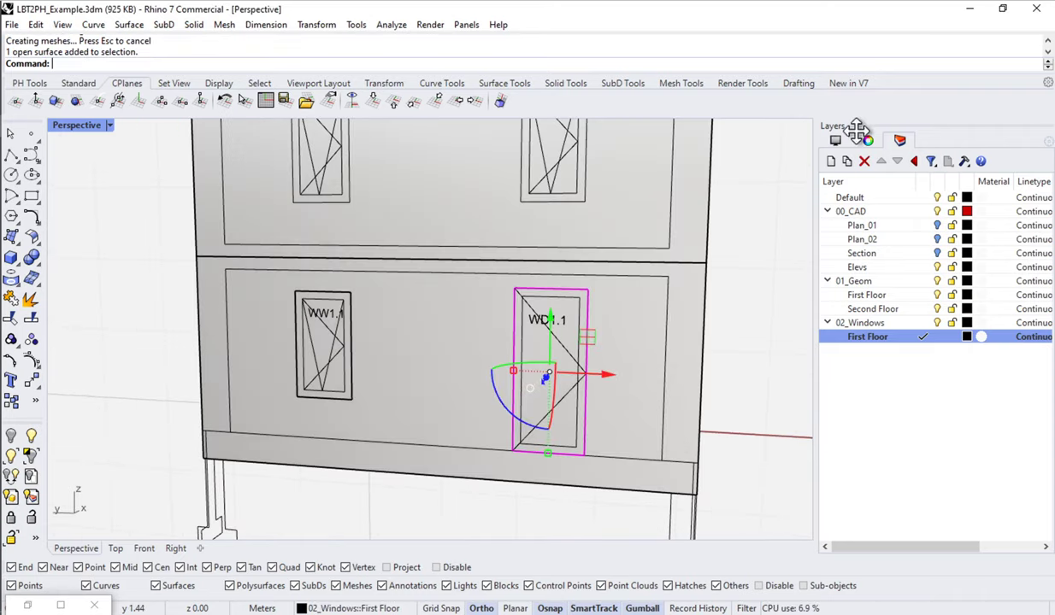
Align the construction plane to the lower-floor wall on the building's long side.
right_drag(337, 395, 526, 394)
click(441, 359)
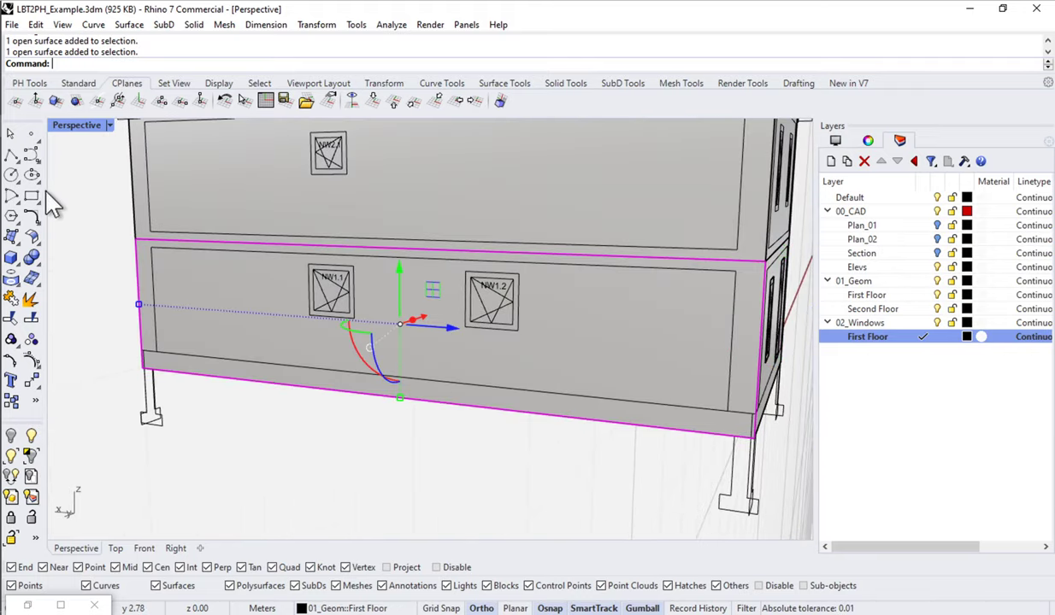
click(76, 100)
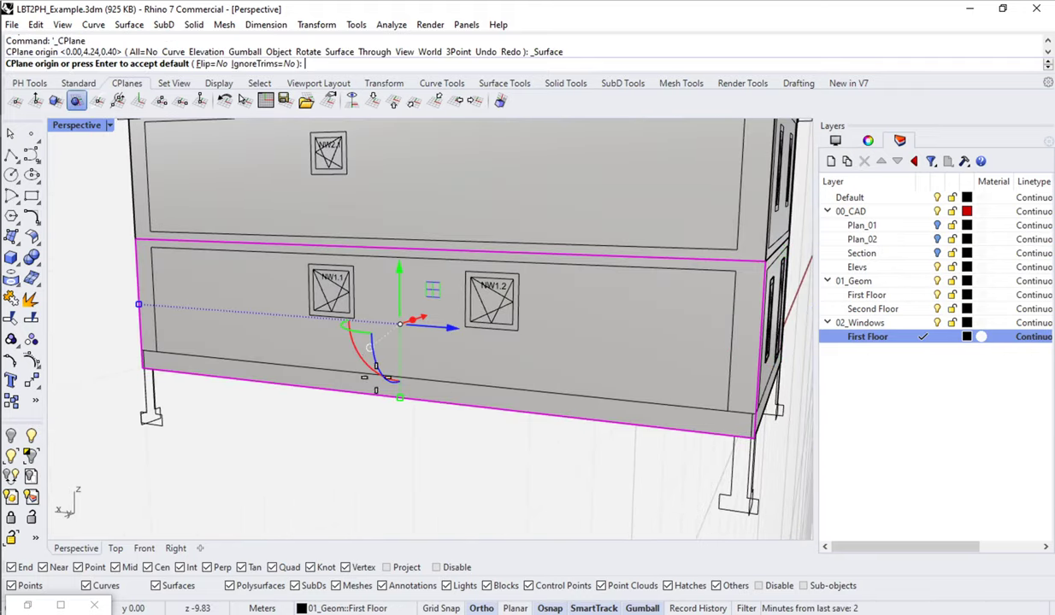
click(311, 352)
key(Return)
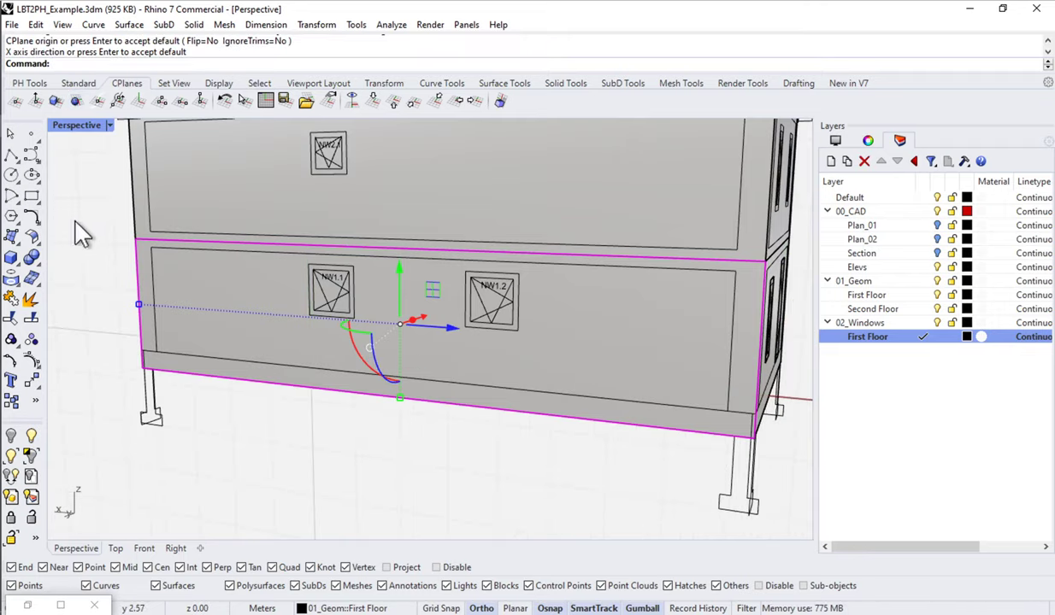
Draw corner-to-corner planar surfaces over windows NW1.1 and NW1.2, then orbit to the next wall.
click(34, 267)
click(35, 266)
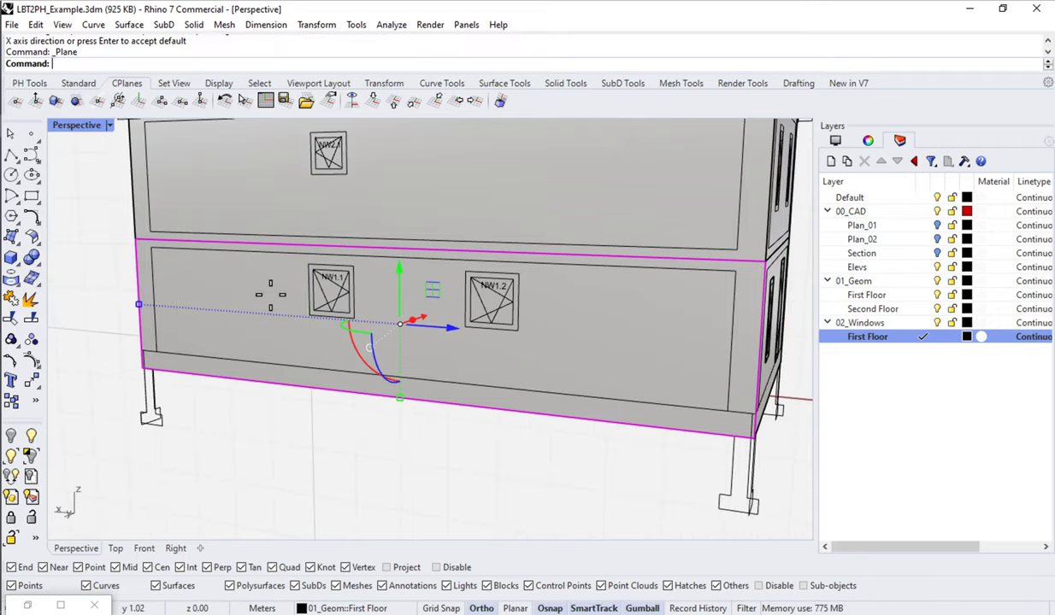
click(308, 263)
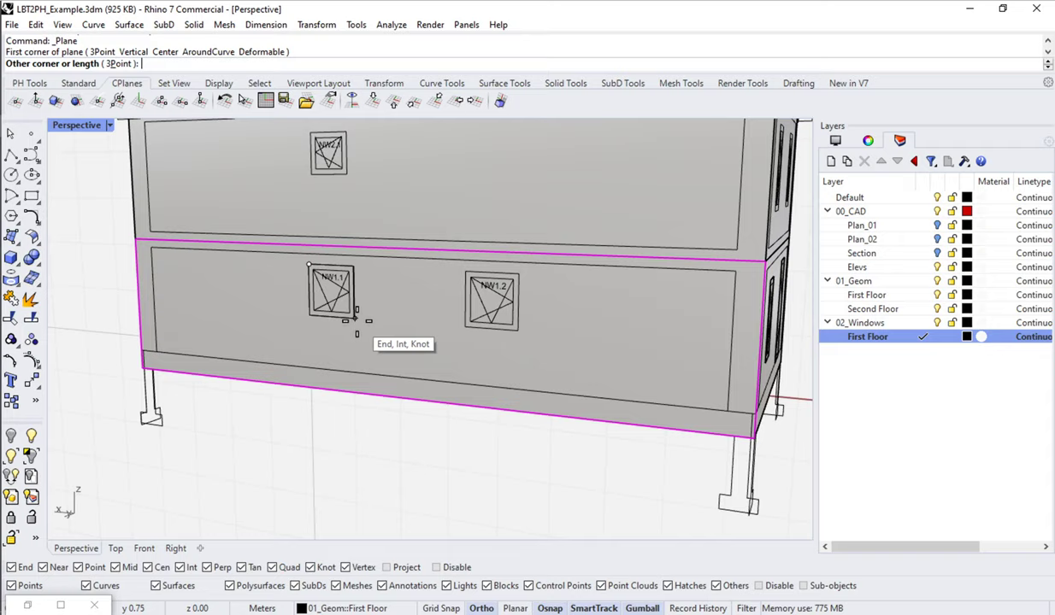
click(353, 317)
key(Return)
click(465, 273)
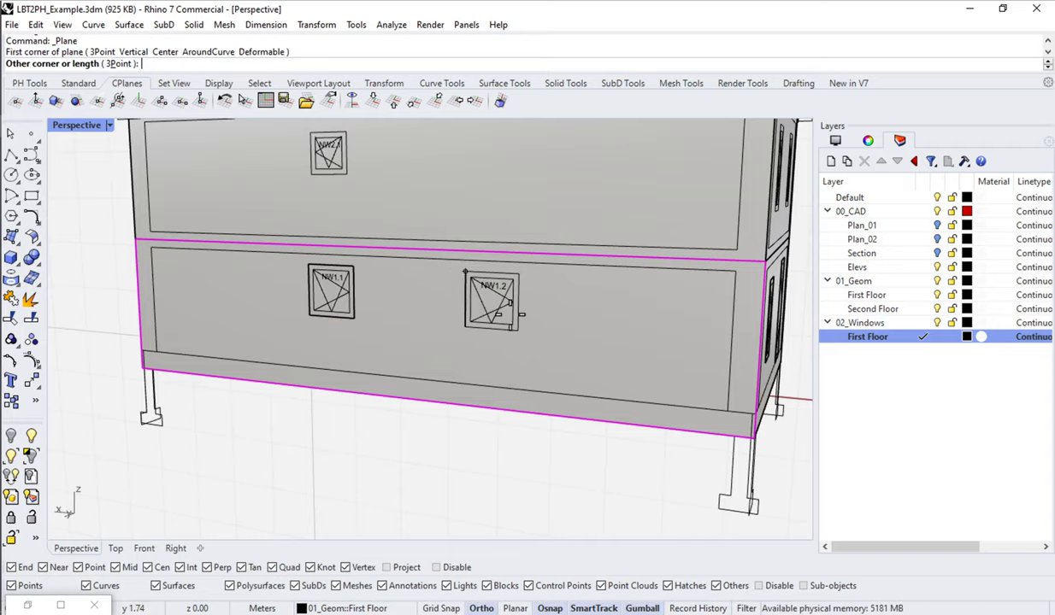
click(517, 327)
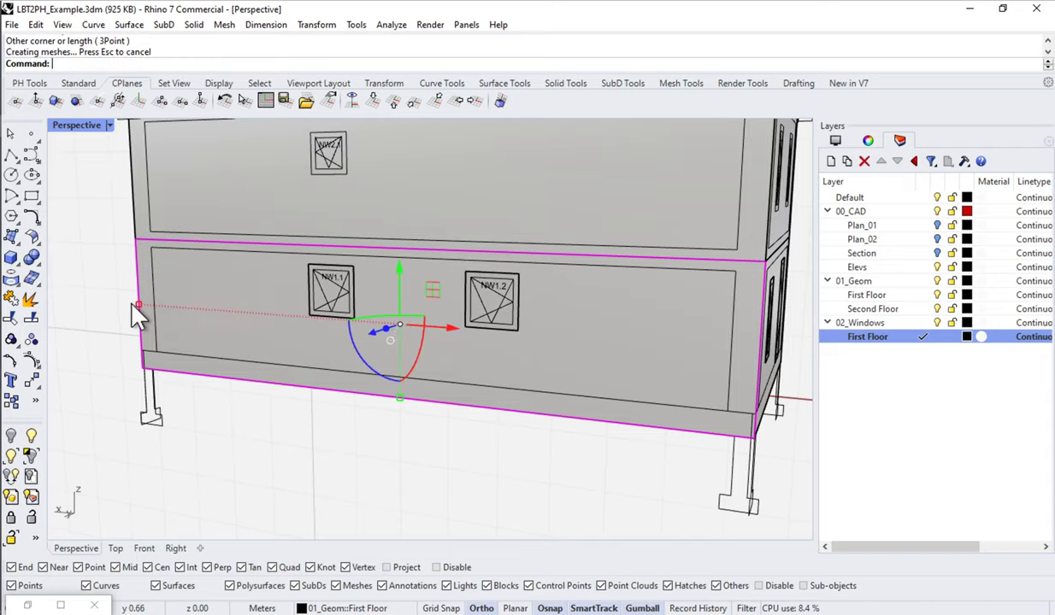
right_drag(137, 309, 318, 310)
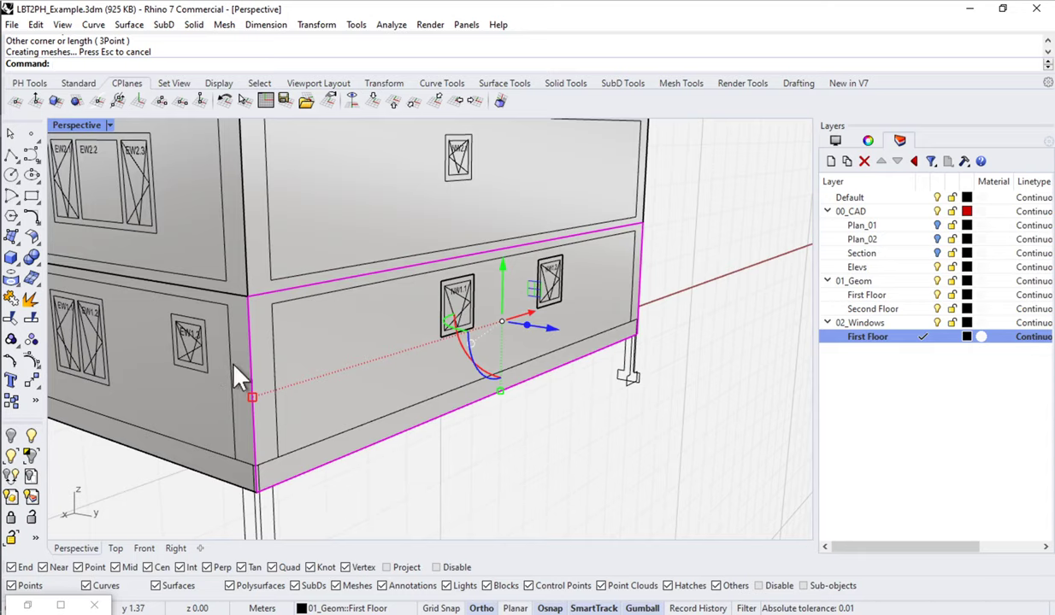
right_drag(234, 367, 494, 372)
Align the construction plane to the next lower-floor wall.
click(494, 373)
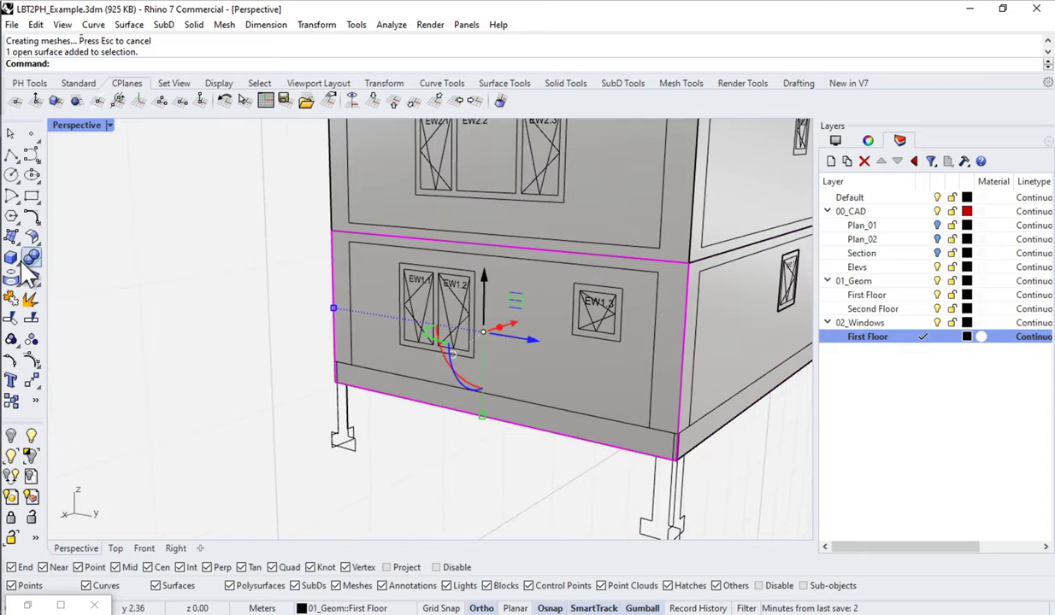
click(75, 101)
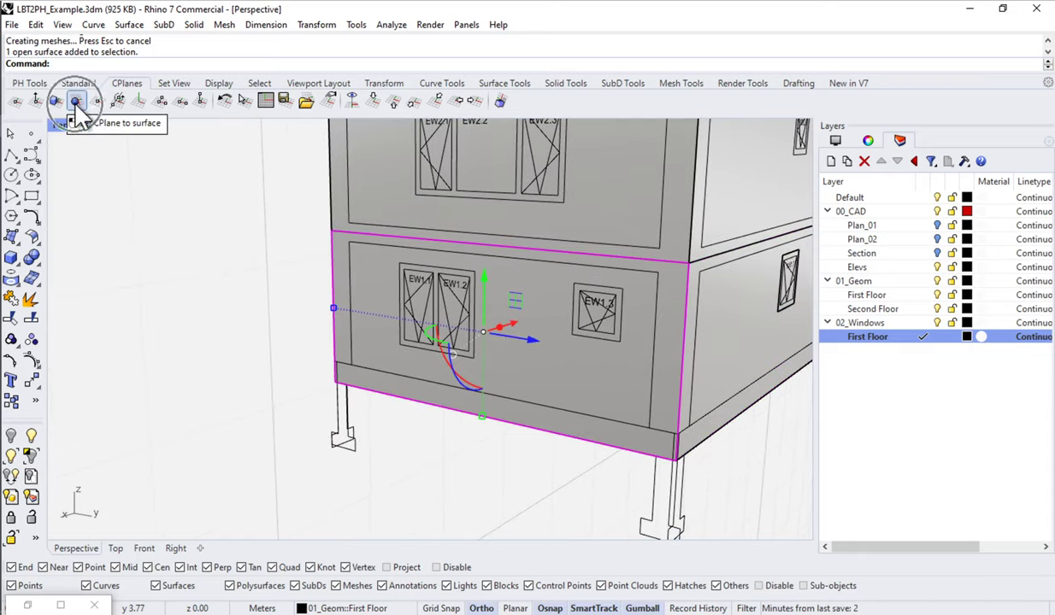
click(500, 398)
click(582, 426)
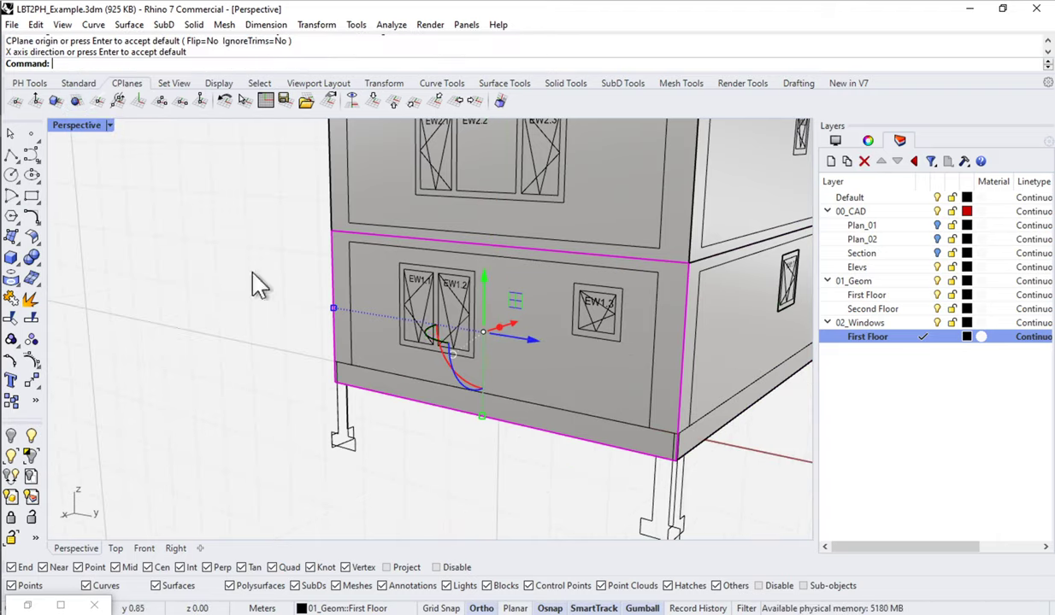
key(Escape)
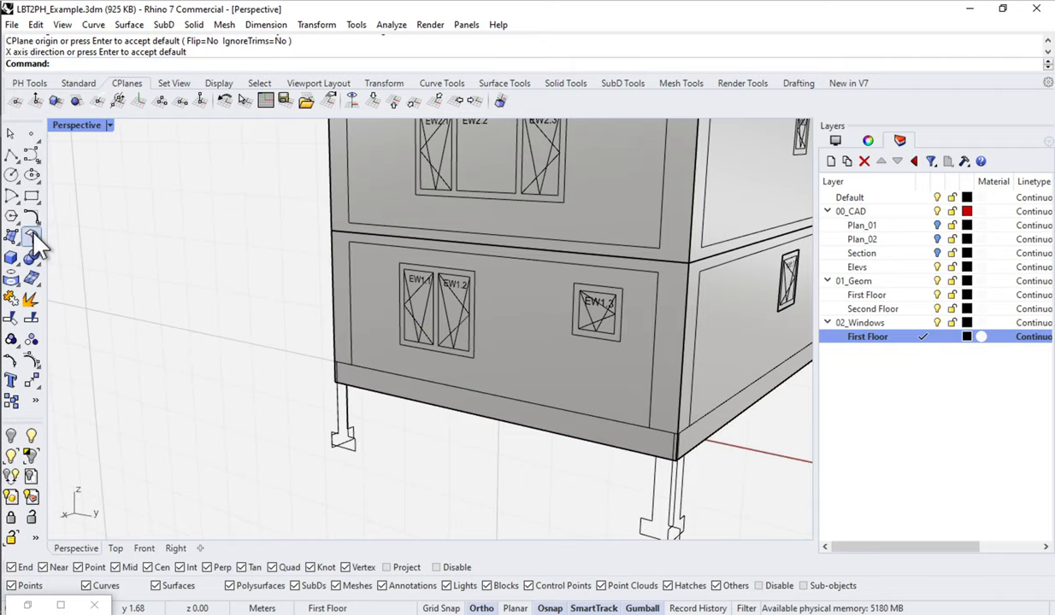
Draw a corner-to-corner planar surface over window EW1.1.
click(37, 242)
click(28, 251)
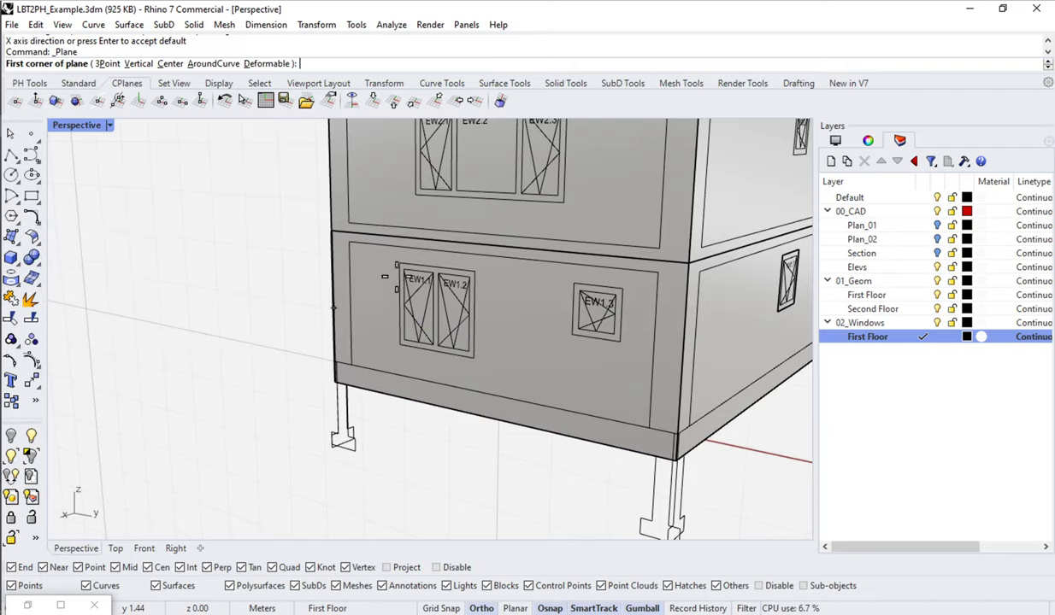
click(419, 357)
scroll(428, 359, up, 6)
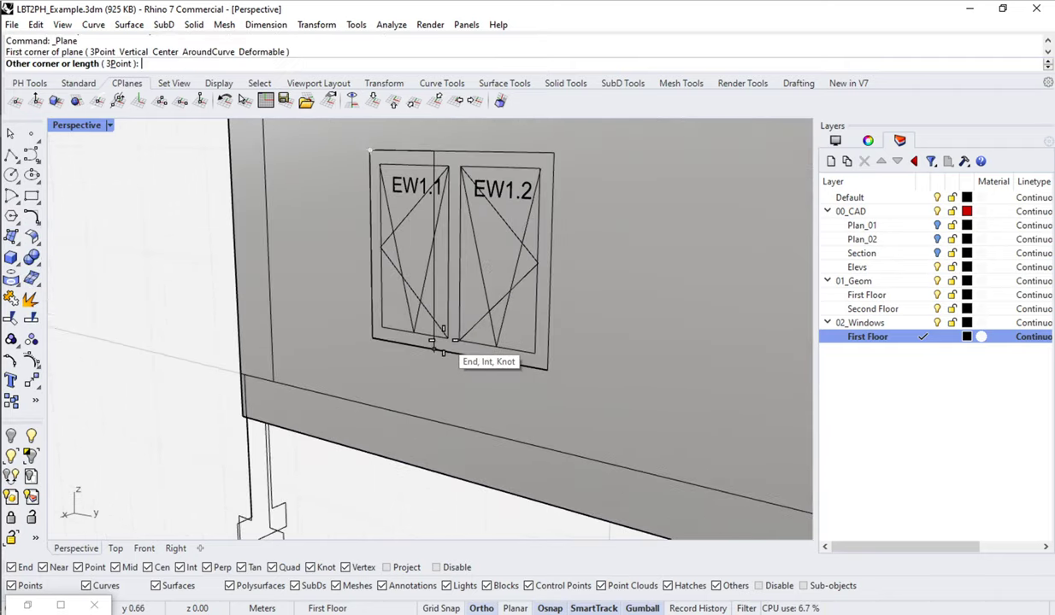
scroll(462, 324, down, 4)
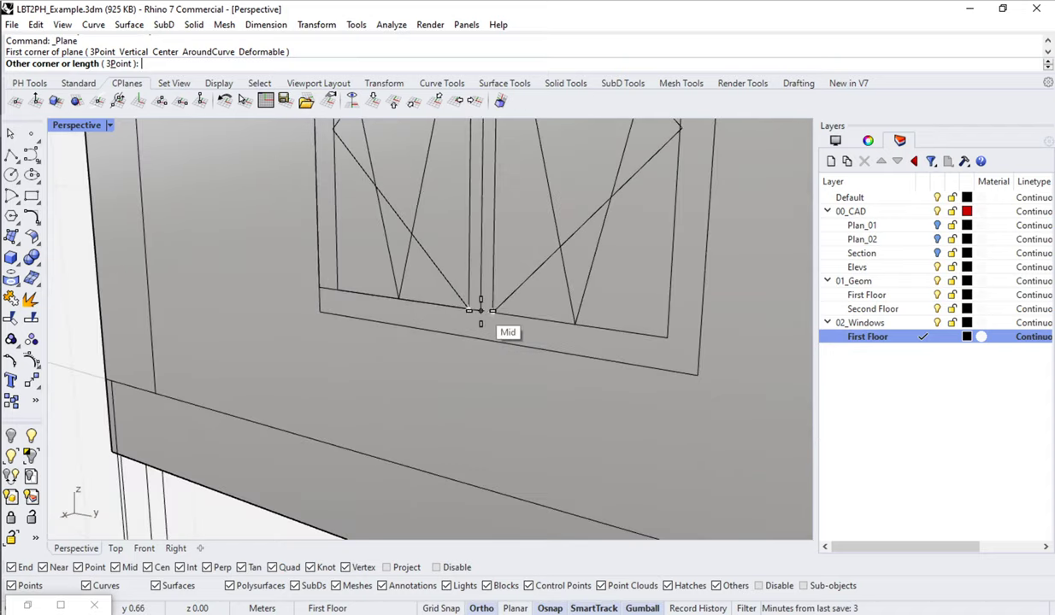
click(481, 311)
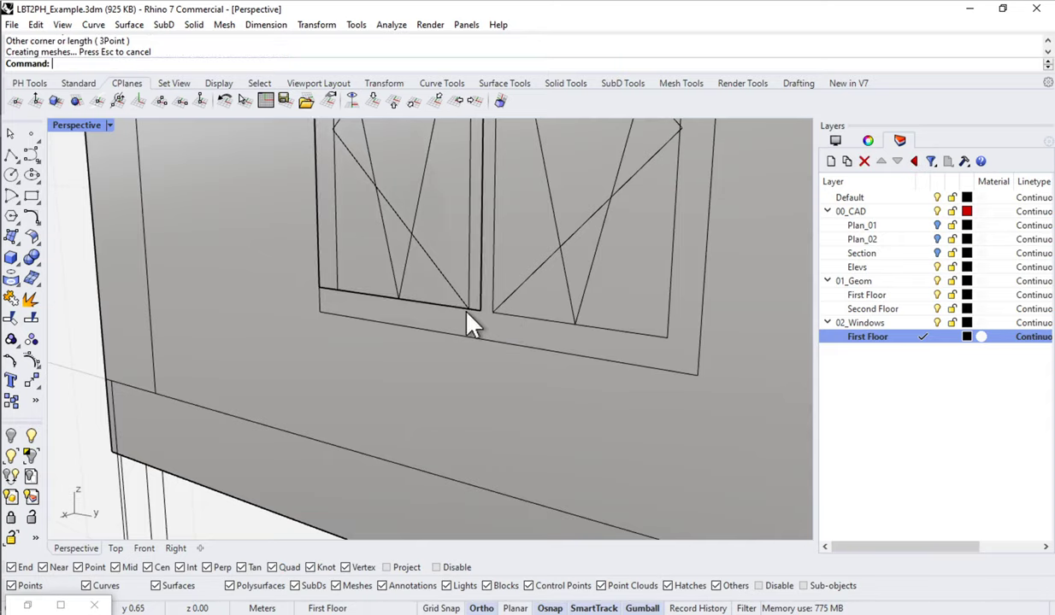
Select the EW1.1 surface, try a one-direction scale on it, then cancel and deselect.
click(468, 325)
key(Return)
scroll(469, 325, down, 2)
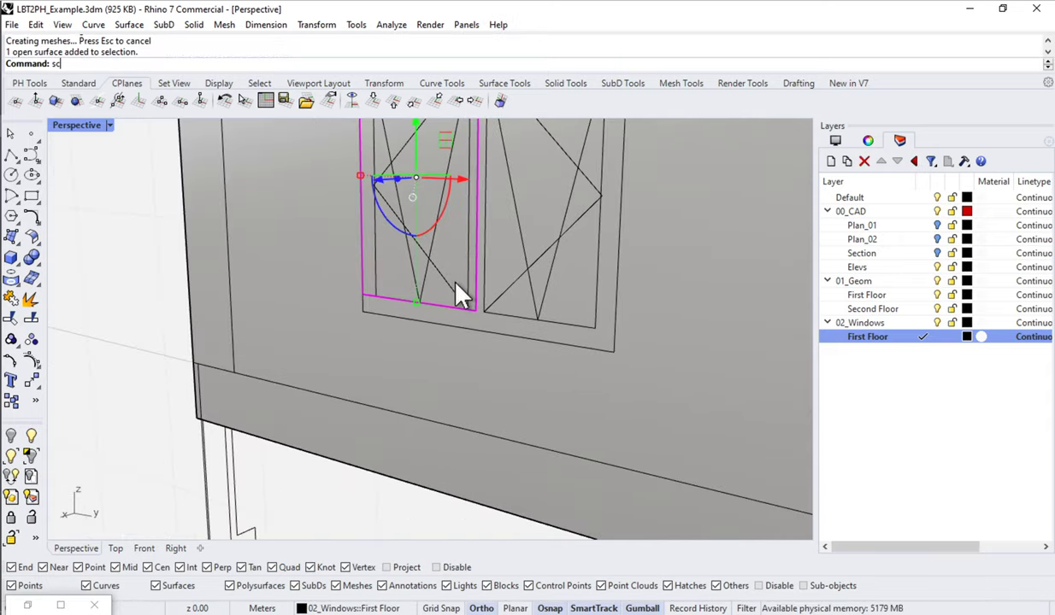
text(sc)
scroll(458, 295, down, 3)
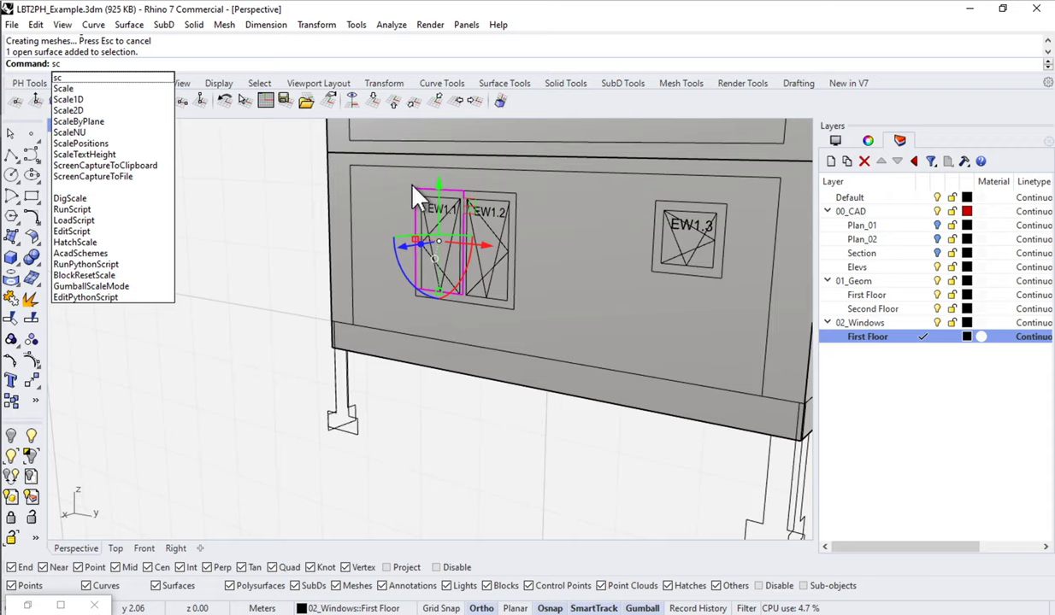
click(74, 99)
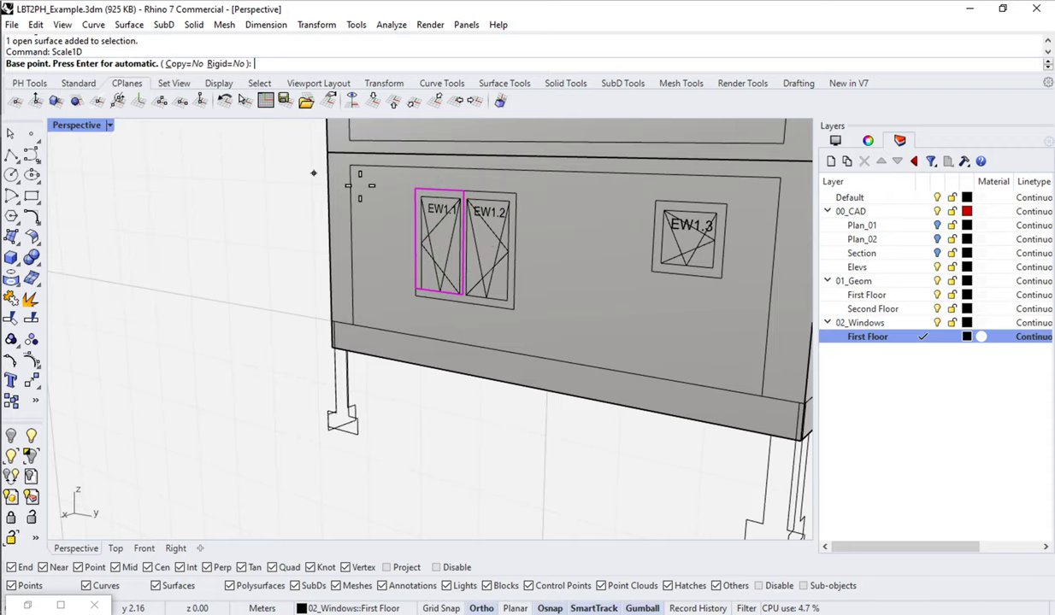
click(416, 187)
click(414, 297)
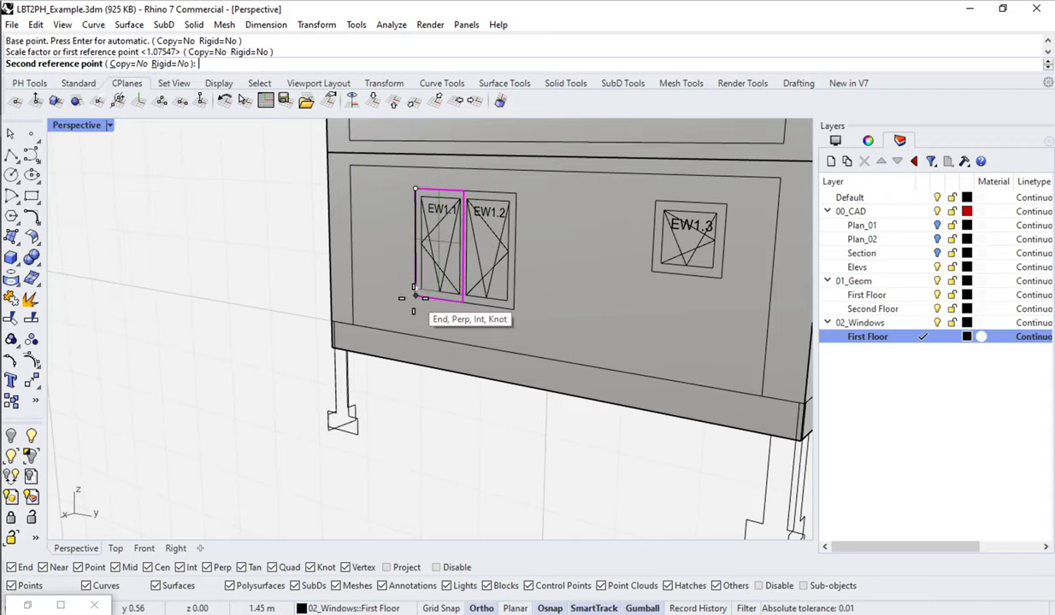
key(Escape)
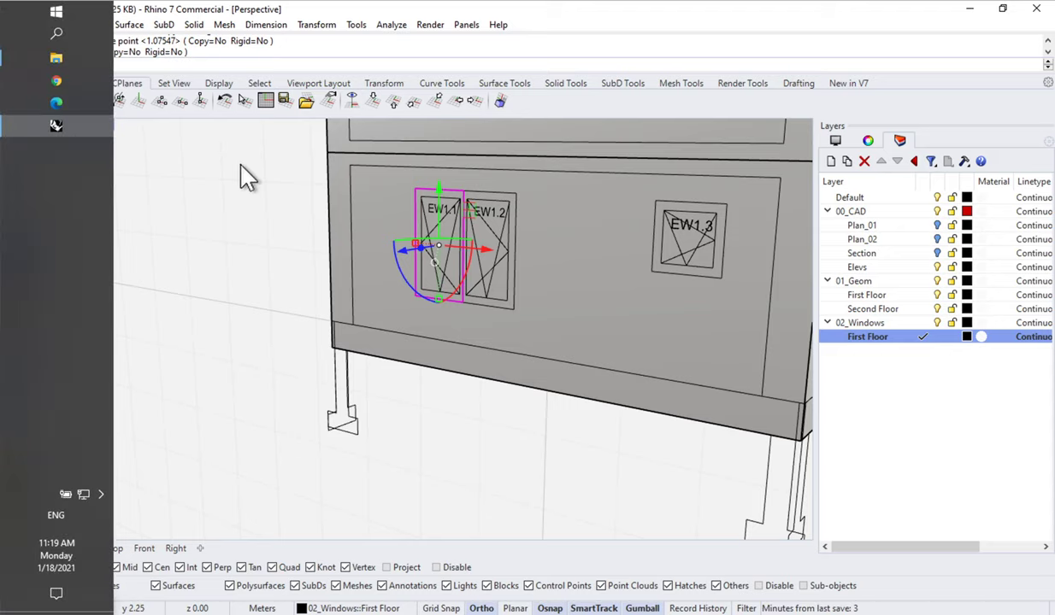
key(Escape)
Add corner-to-corner planar surfaces over windows EW1.2 and EW1.3.
click(15, 240)
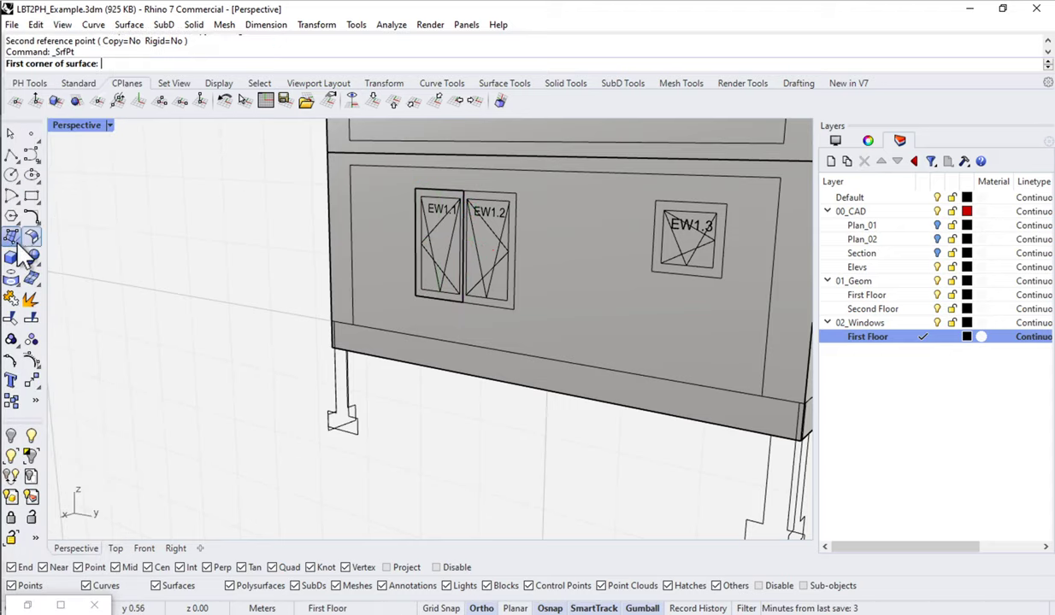
click(17, 245)
click(37, 259)
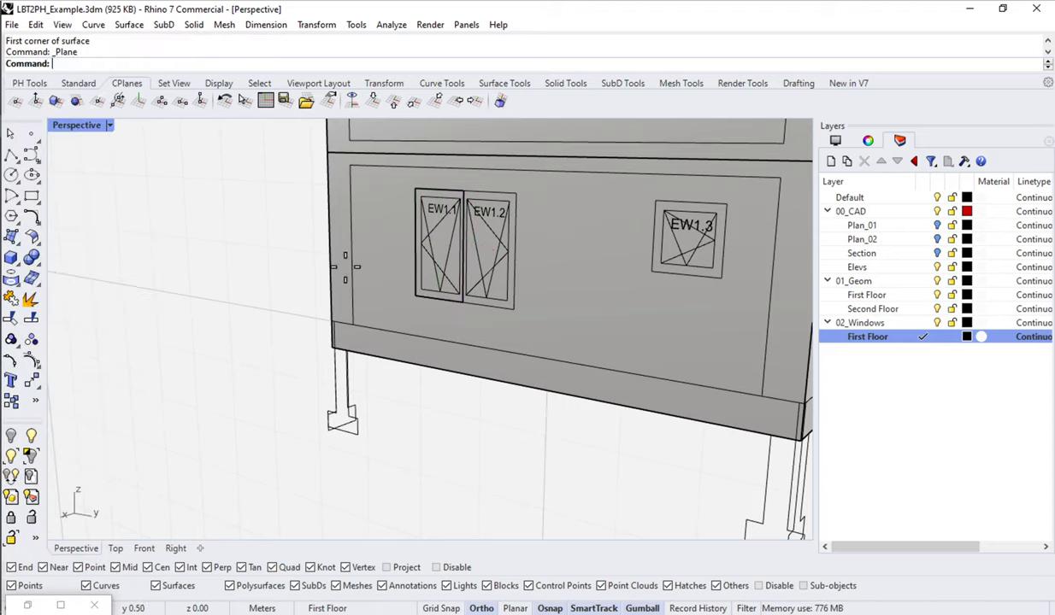
click(462, 190)
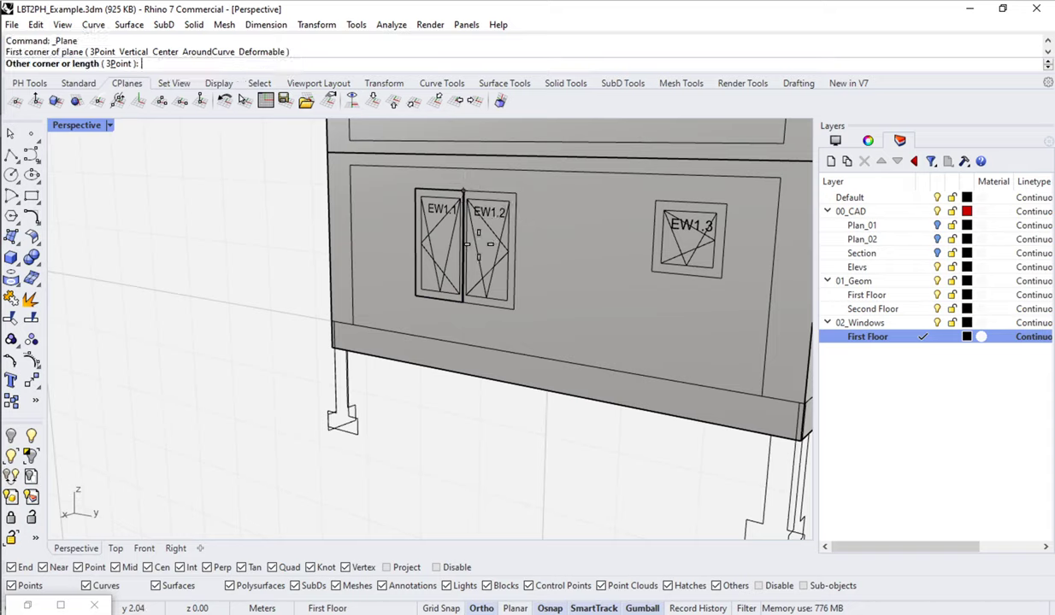
click(514, 321)
key(Return)
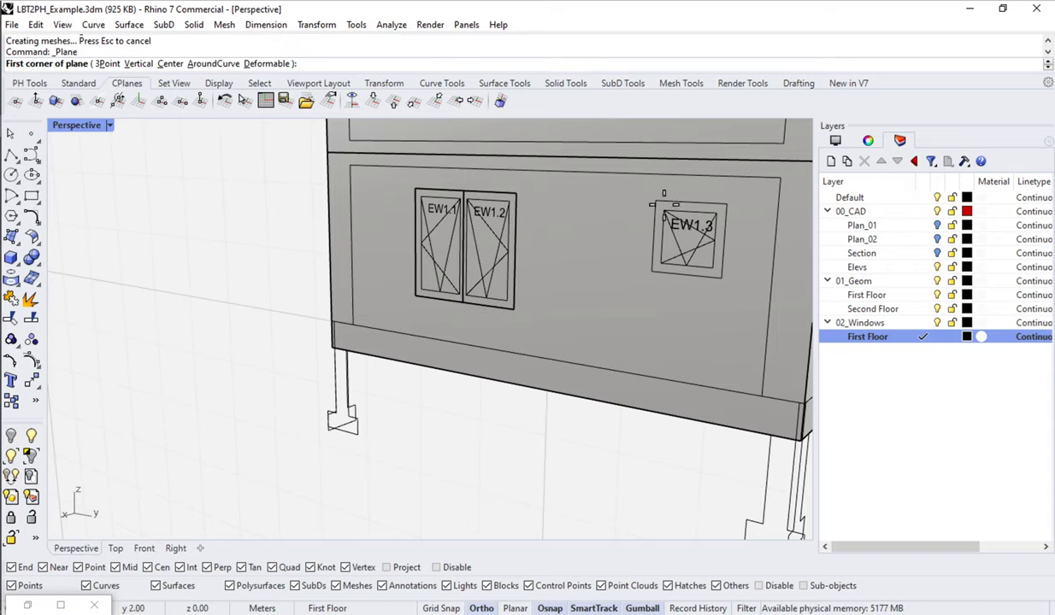
click(657, 203)
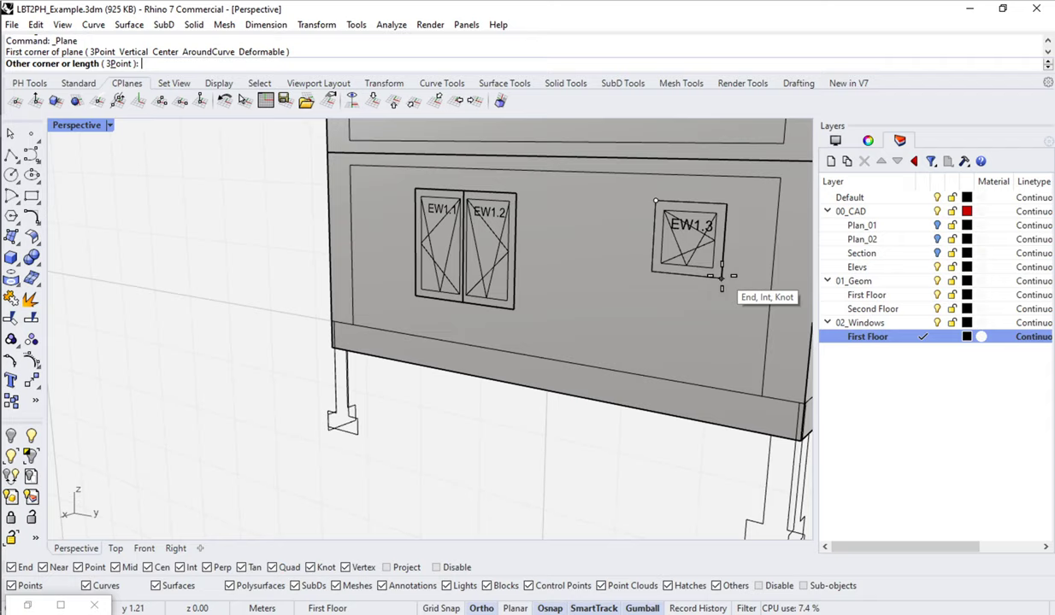
click(722, 276)
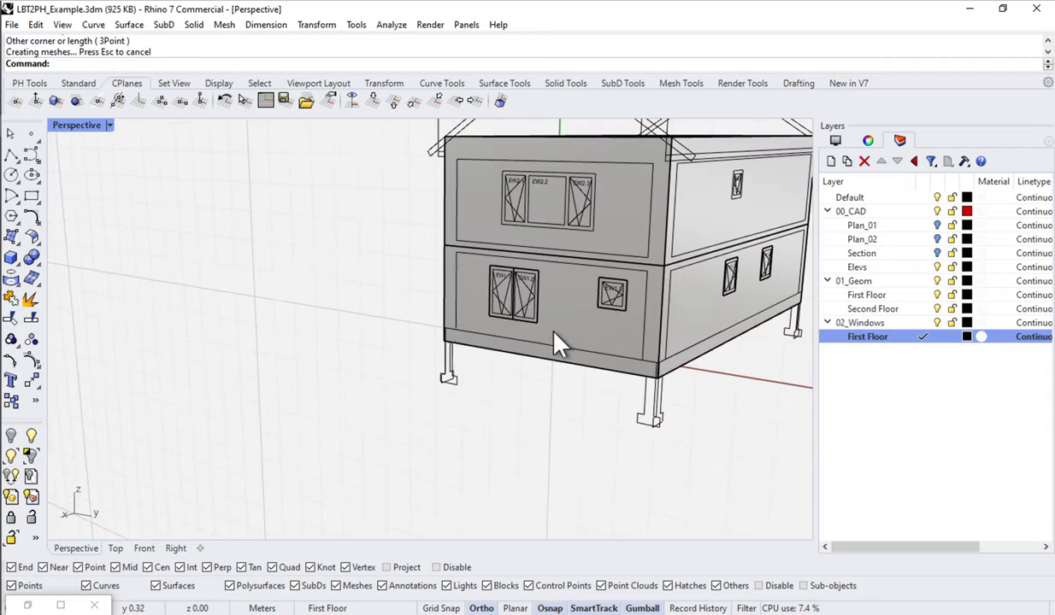
right_drag(560, 342, 464, 359)
scroll(602, 268, up, 3)
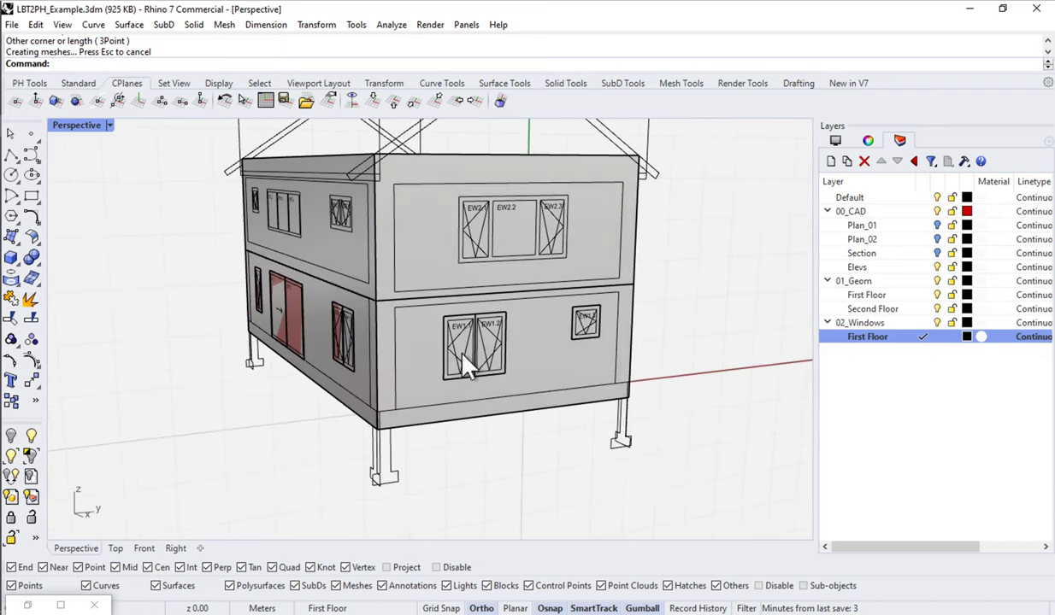
scroll(462, 390, up, 3)
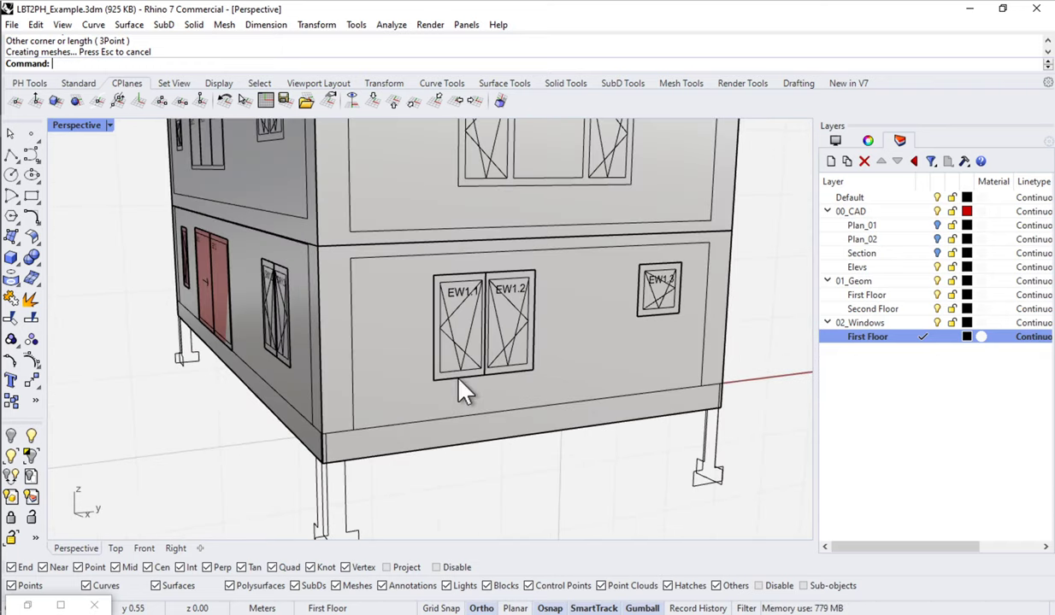
Name the surface over window EW1.1 'EW1.1' in the Properties Object page.
click(464, 389)
click(504, 417)
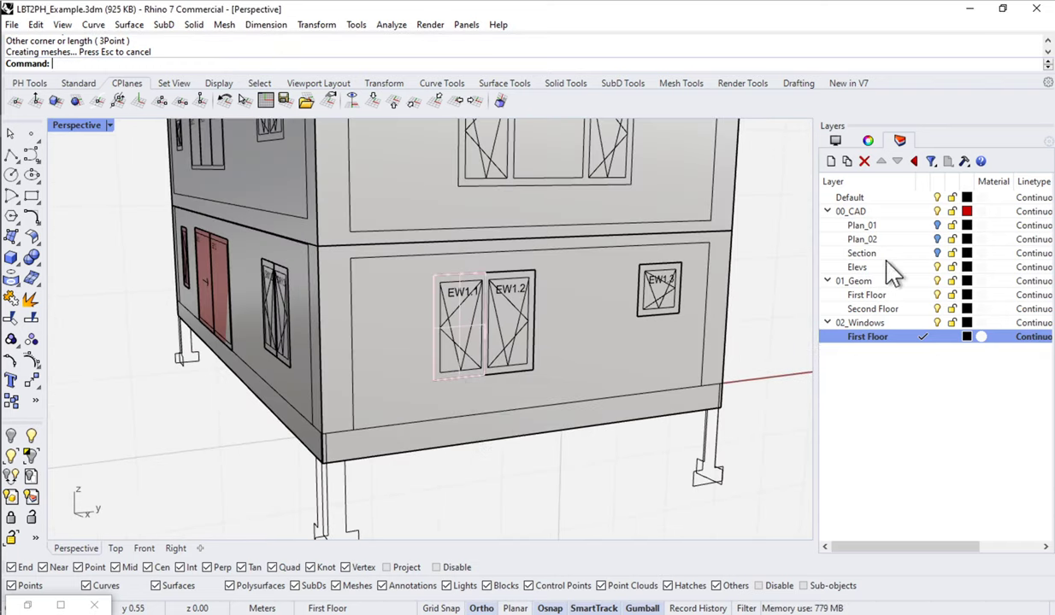
click(867, 141)
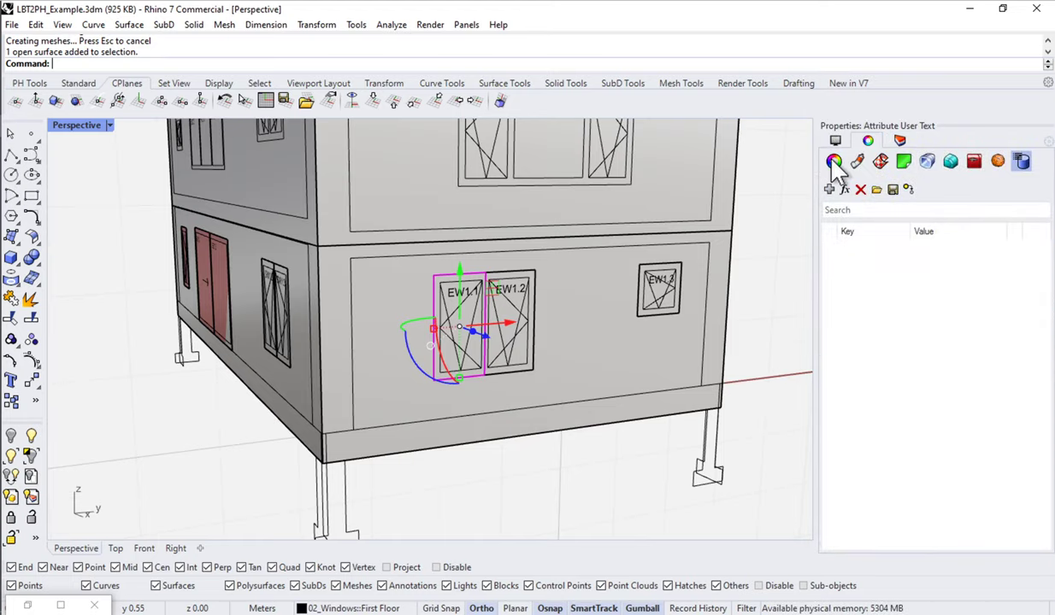
click(833, 161)
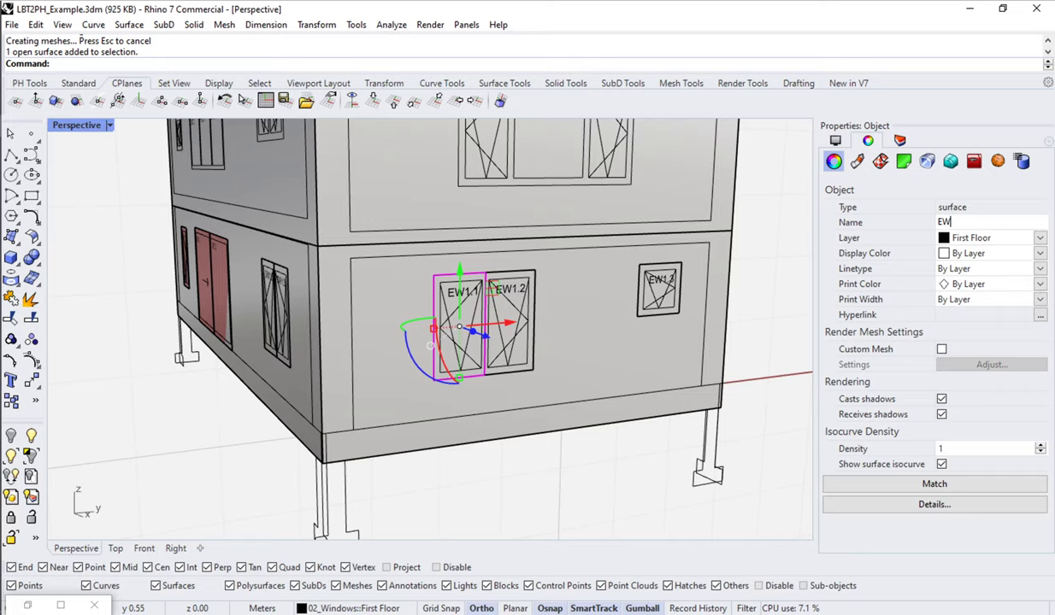
text(1.1)
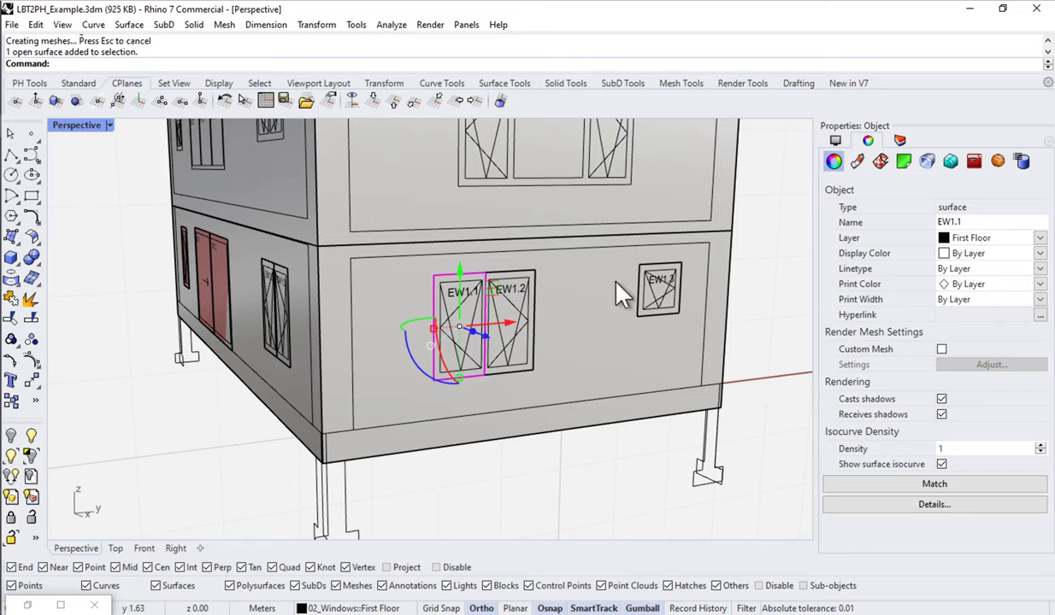
Select the EW1.2 window surface from the overlapping objects and orbit around the house corner.
click(501, 282)
click(498, 273)
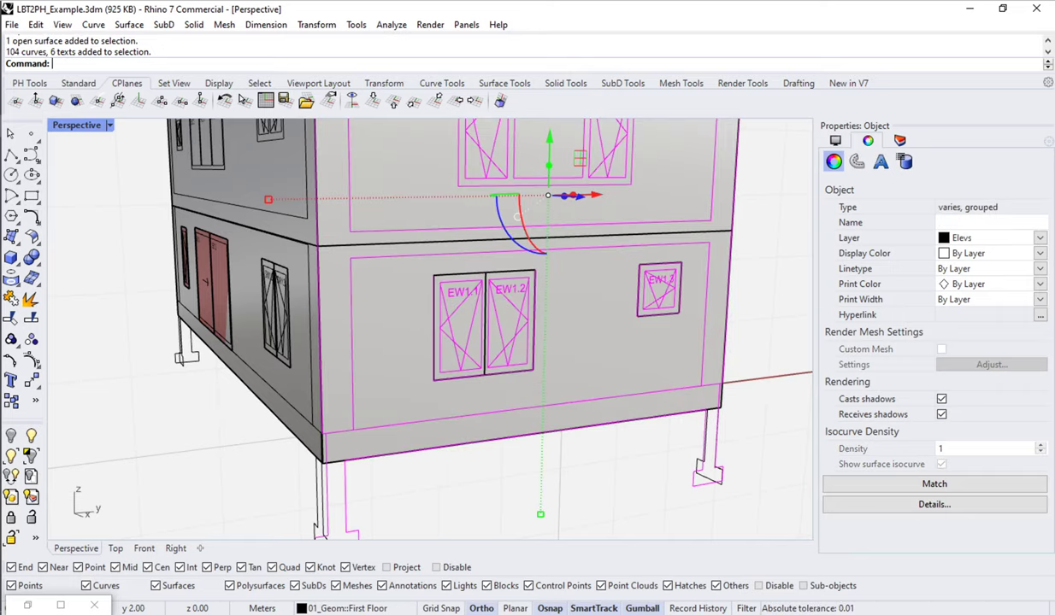
click(506, 284)
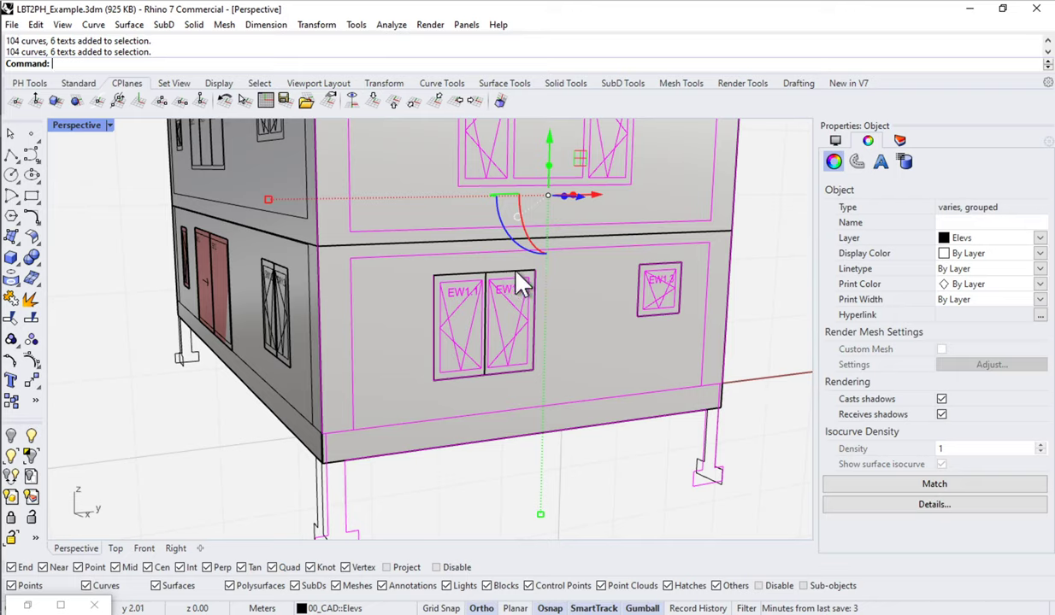
key(Escape)
click(517, 277)
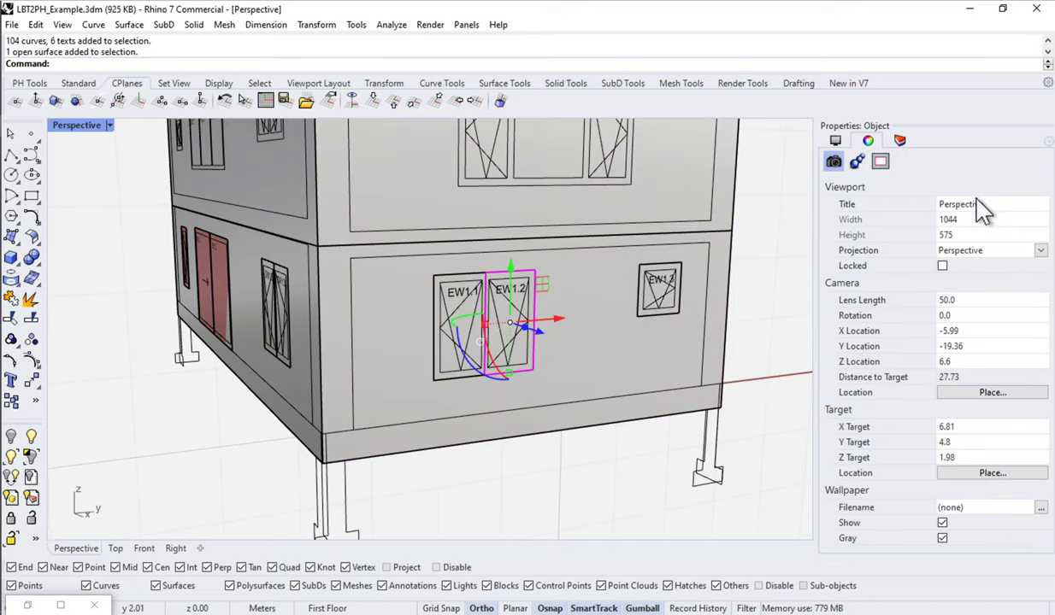
click(959, 222)
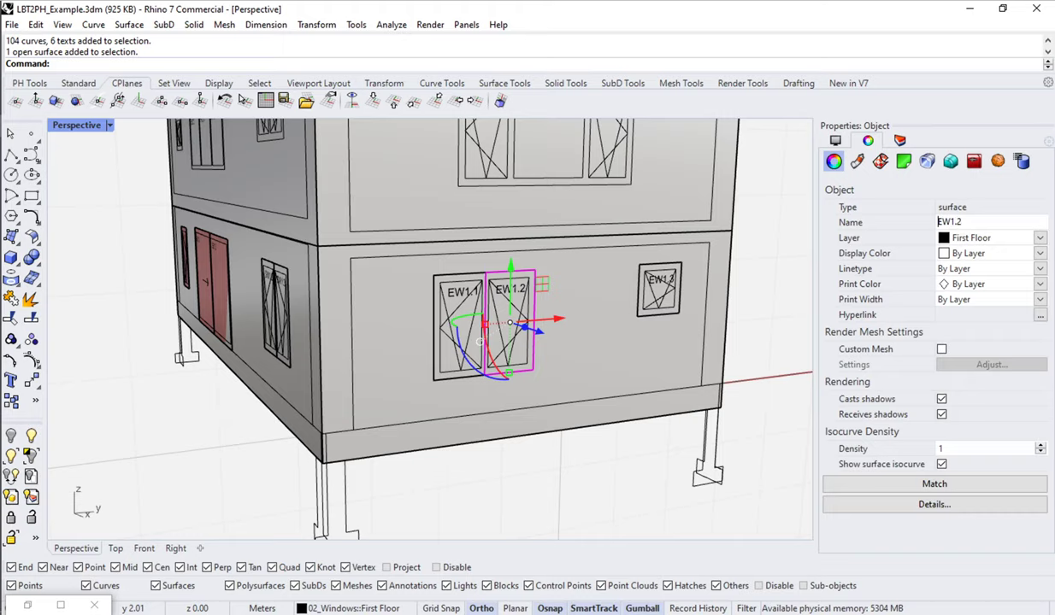
right_drag(539, 343, 518, 315)
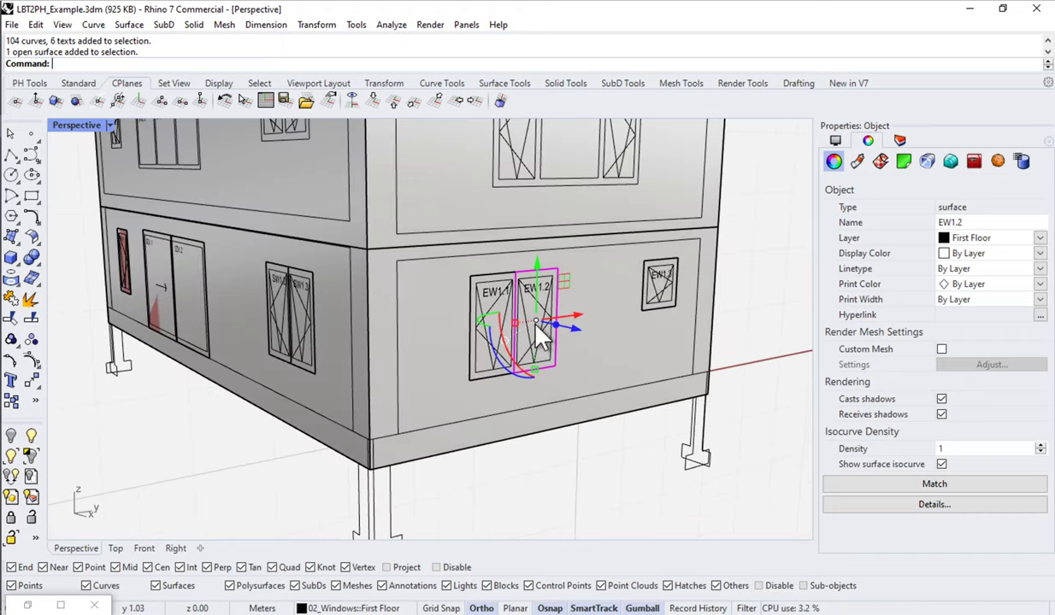
scroll(518, 316, up, 3)
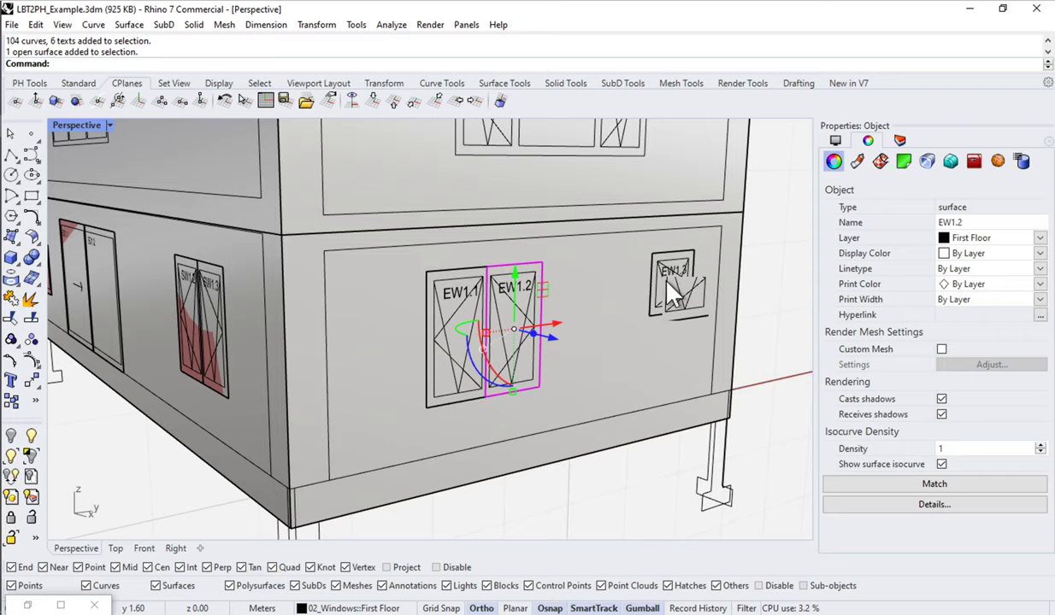
scroll(664, 313, down, 5)
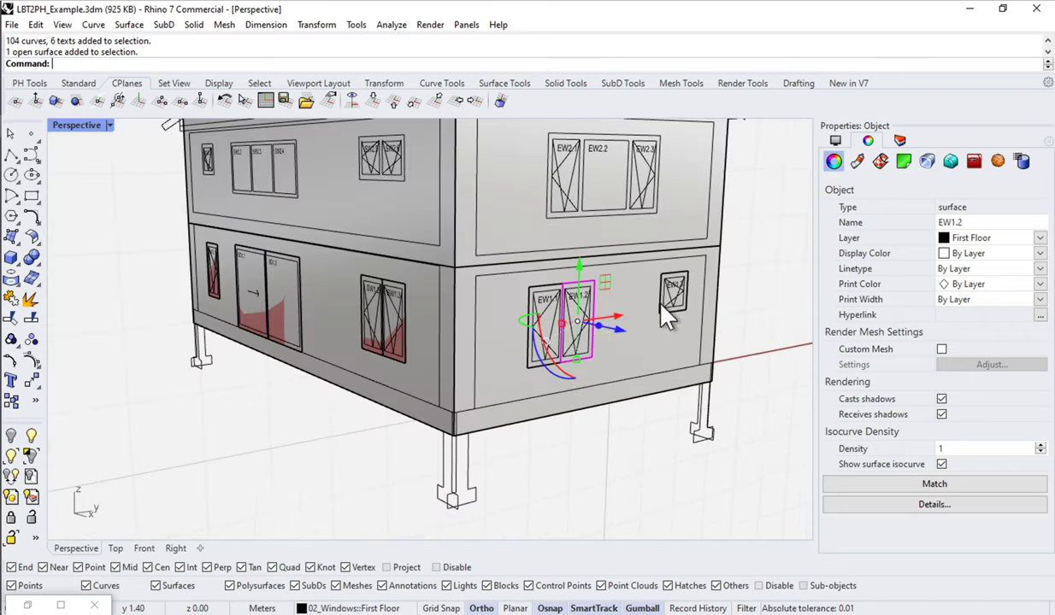
right_drag(669, 313, 598, 330)
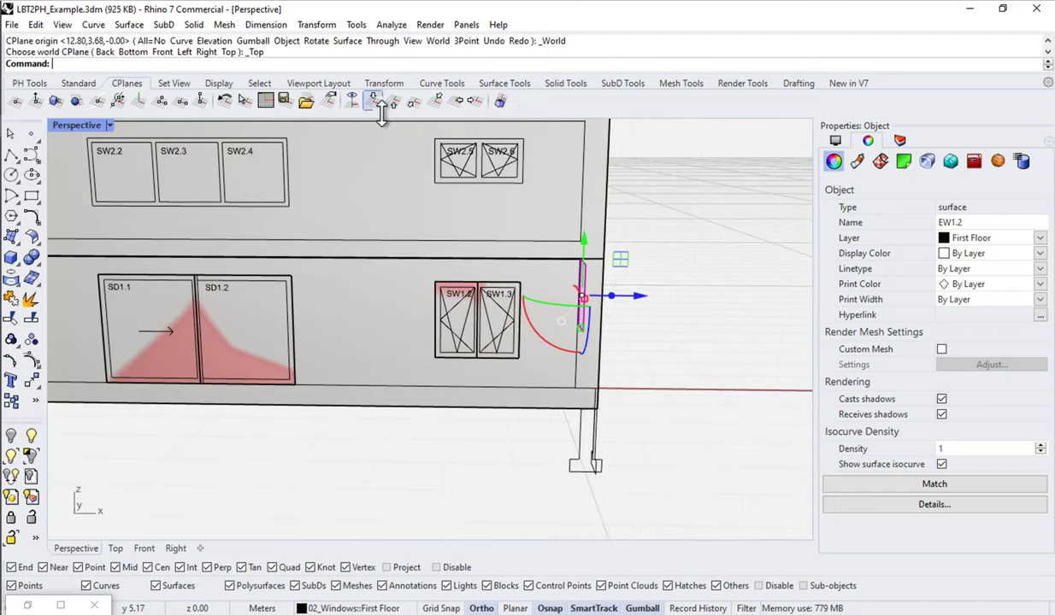
Select all 12 surfaces on the 02_Windows › First Floor layer and orbit to the house front.
scroll(706, 434, down, 5)
click(749, 412)
right_drag(748, 412, 936, 129)
click(900, 142)
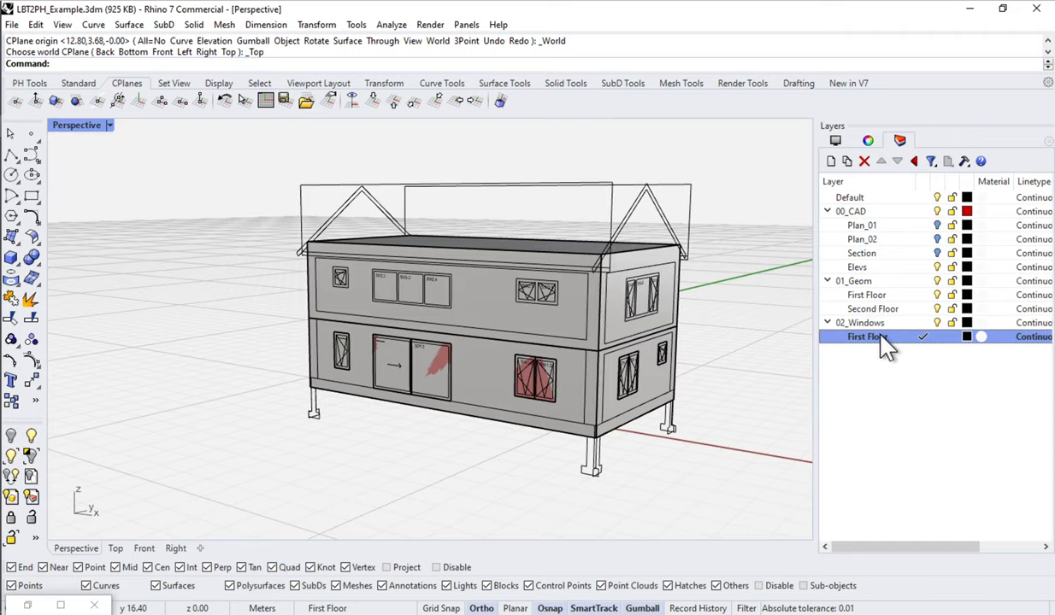
right_click(868, 337)
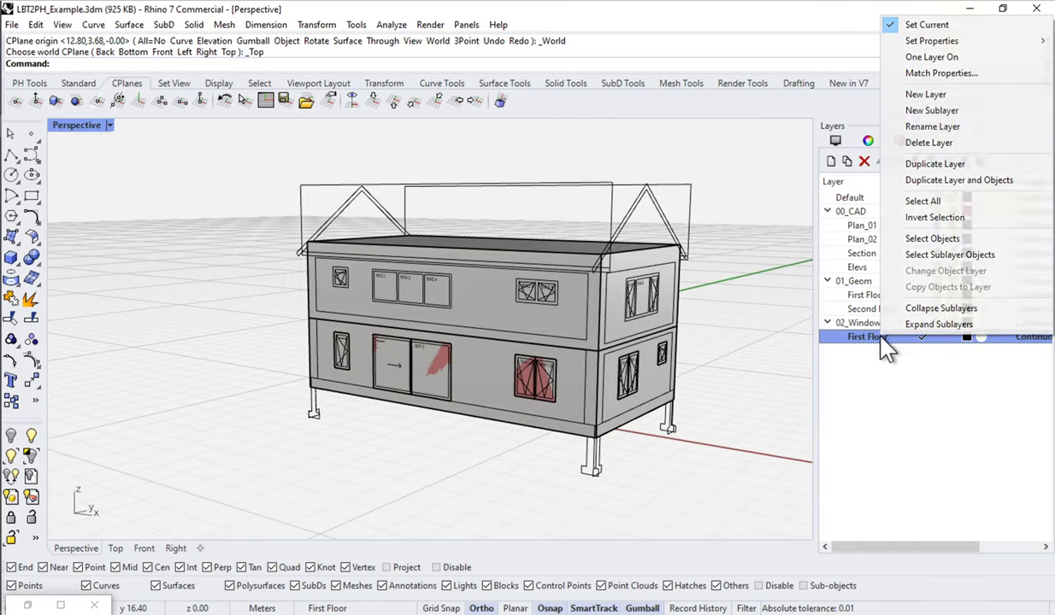
click(936, 238)
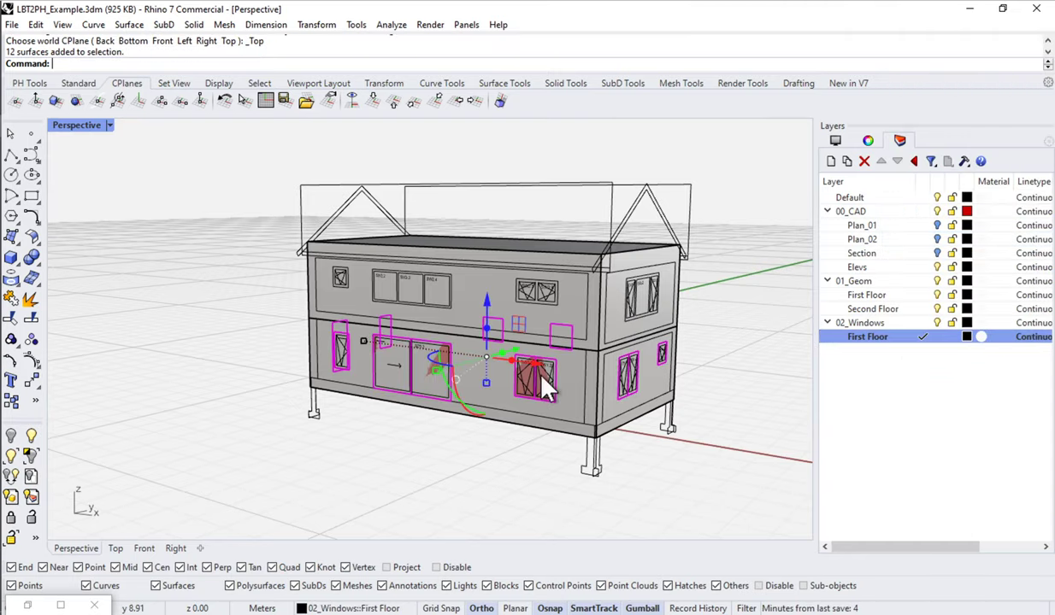
right_drag(306, 372, 506, 344)
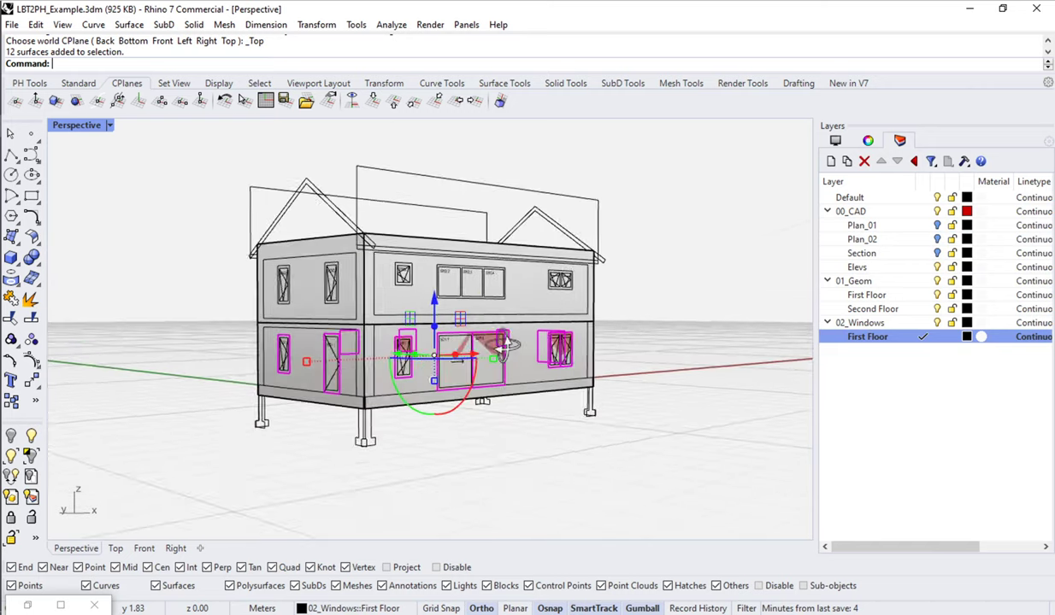
Set the selected surfaces as multiple geometries in the 'Geo | Frist Floor Windows' parameter.
click(28, 604)
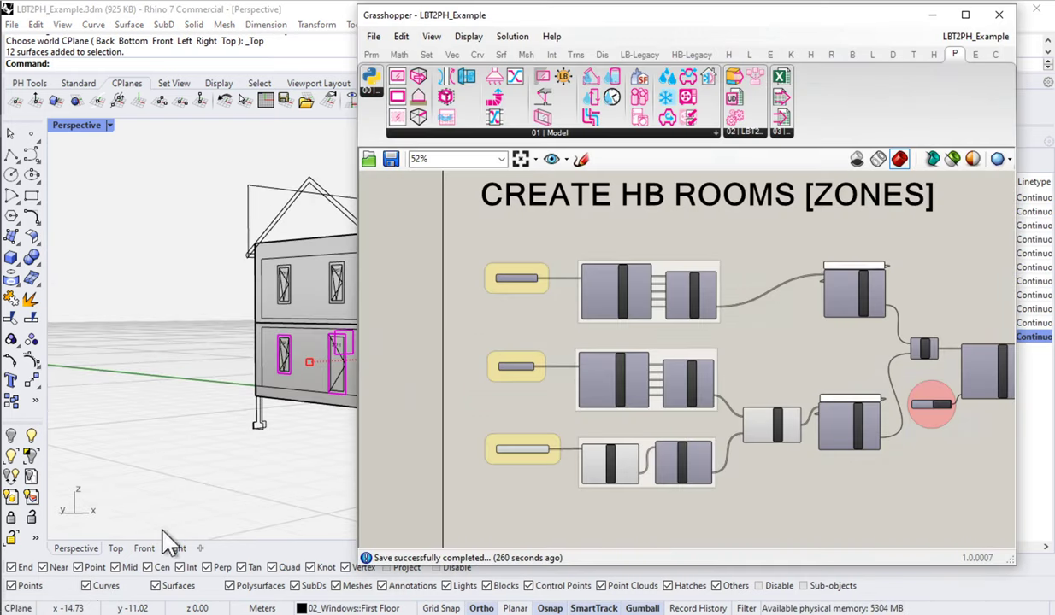
scroll(526, 449, up, 3)
scroll(511, 423, up, 1)
double_click(510, 432)
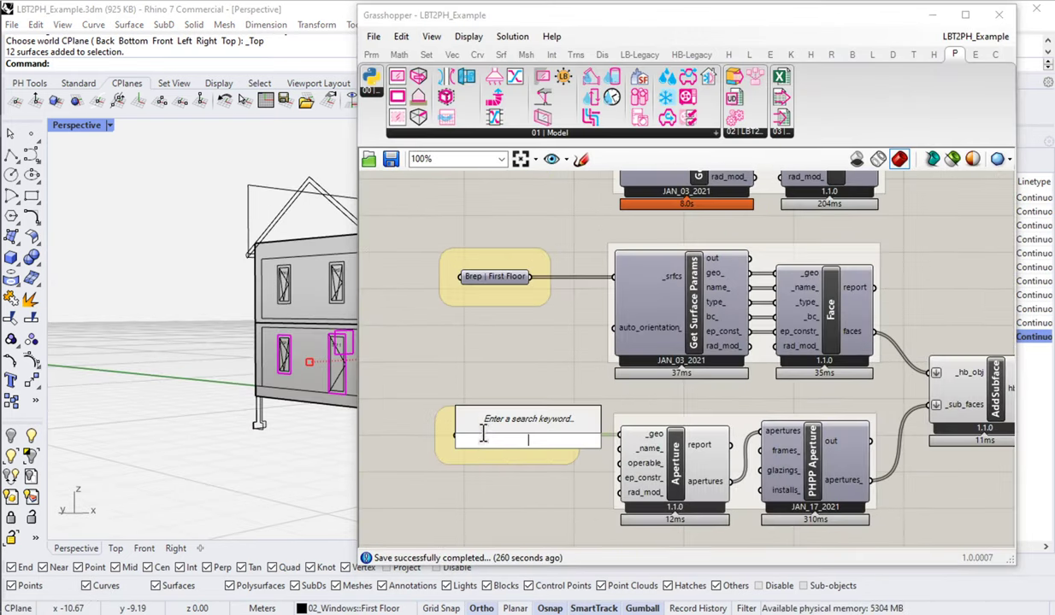
key(Escape)
click(475, 432)
right_click(475, 432)
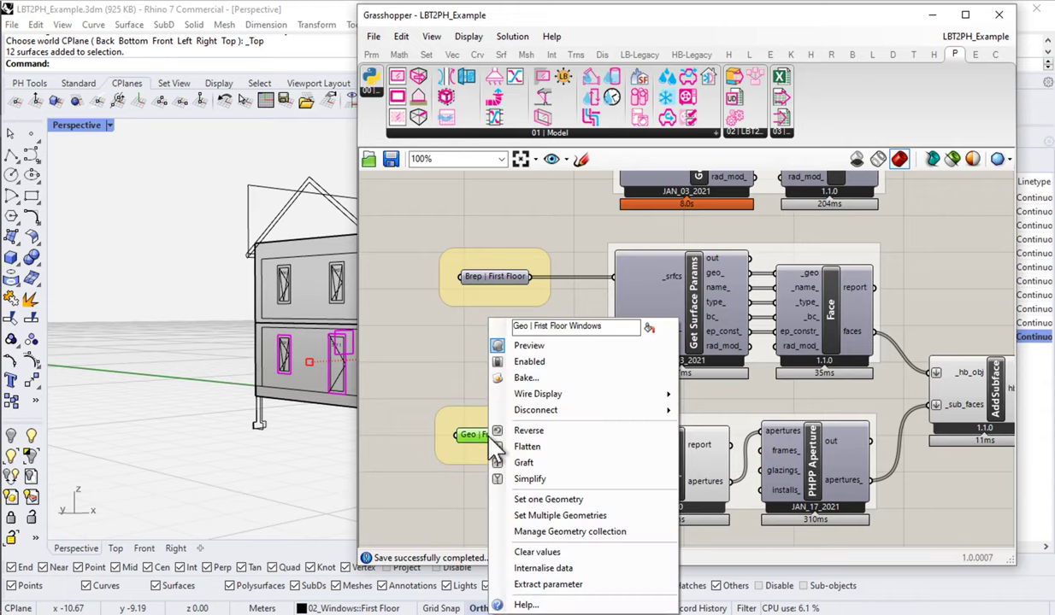
click(530, 517)
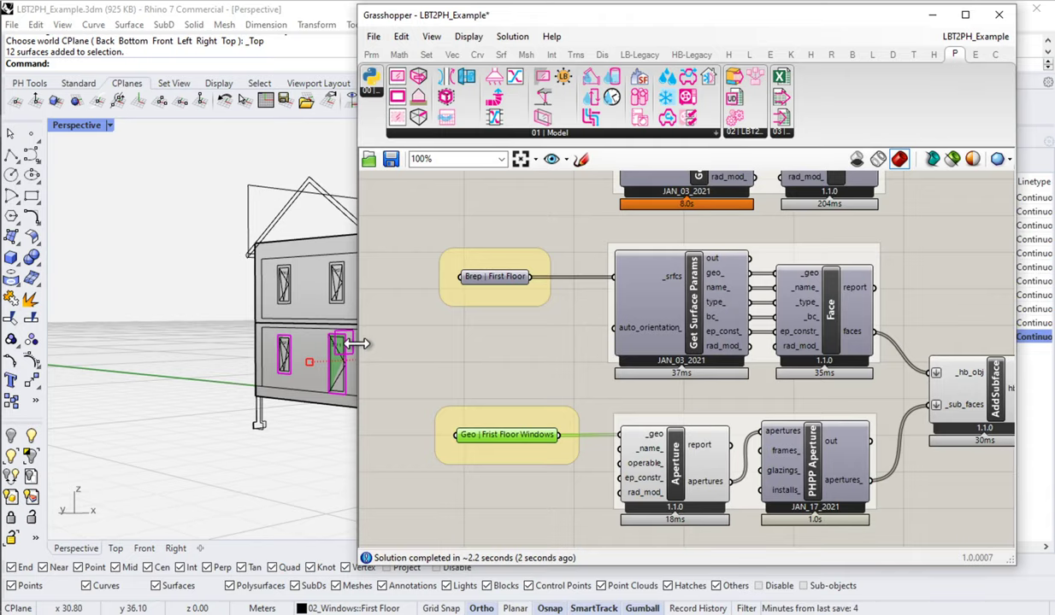
drag(357, 344, 648, 351)
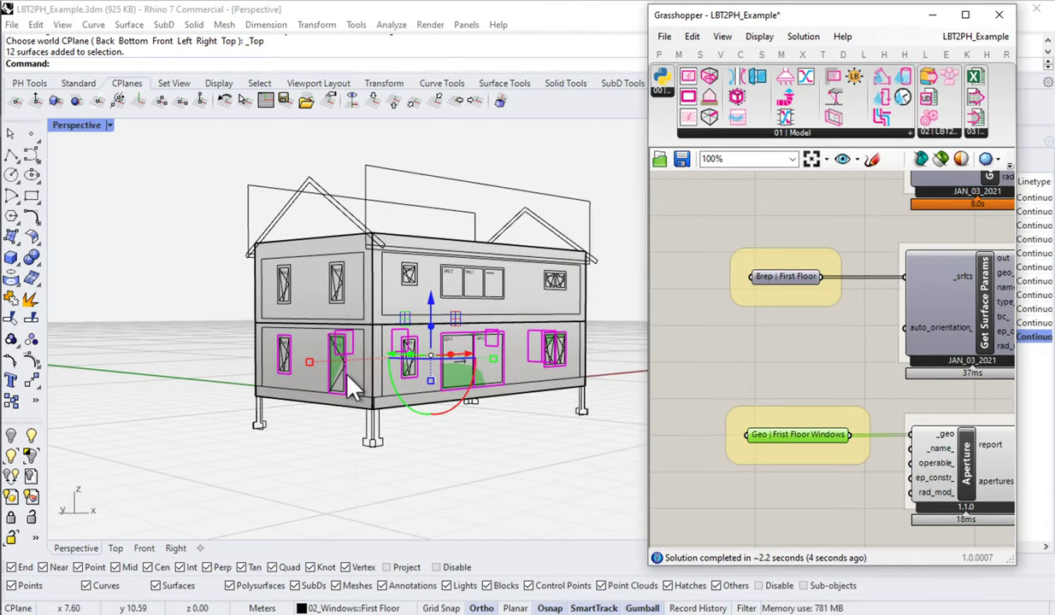
right_drag(291, 346, 473, 373)
Select every object on the First Floor windows layer, isolate them, and pick one window.
key(Escape)
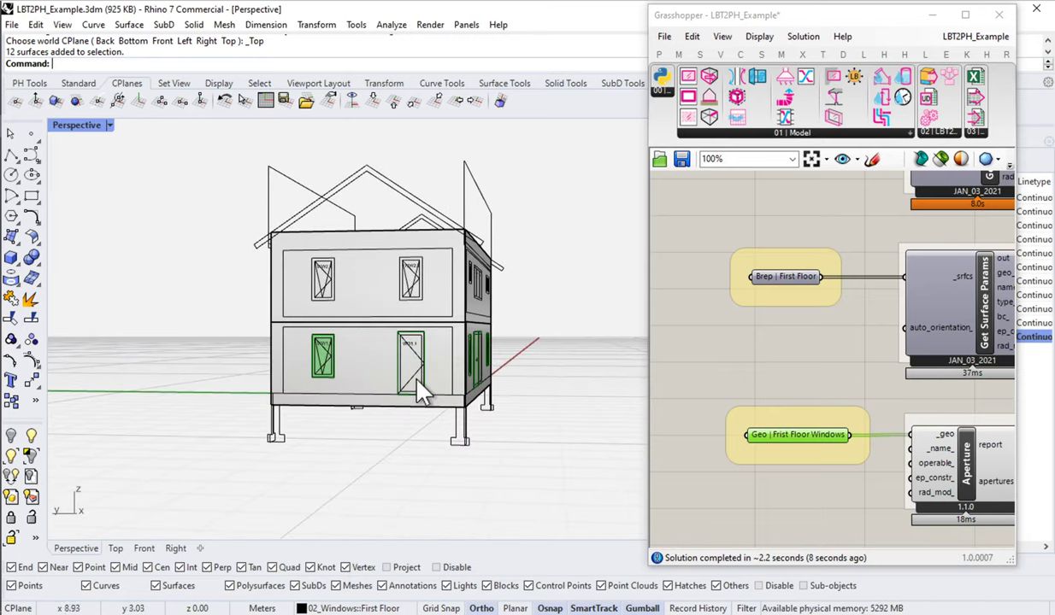
scroll(417, 386, up, 3)
click(427, 389)
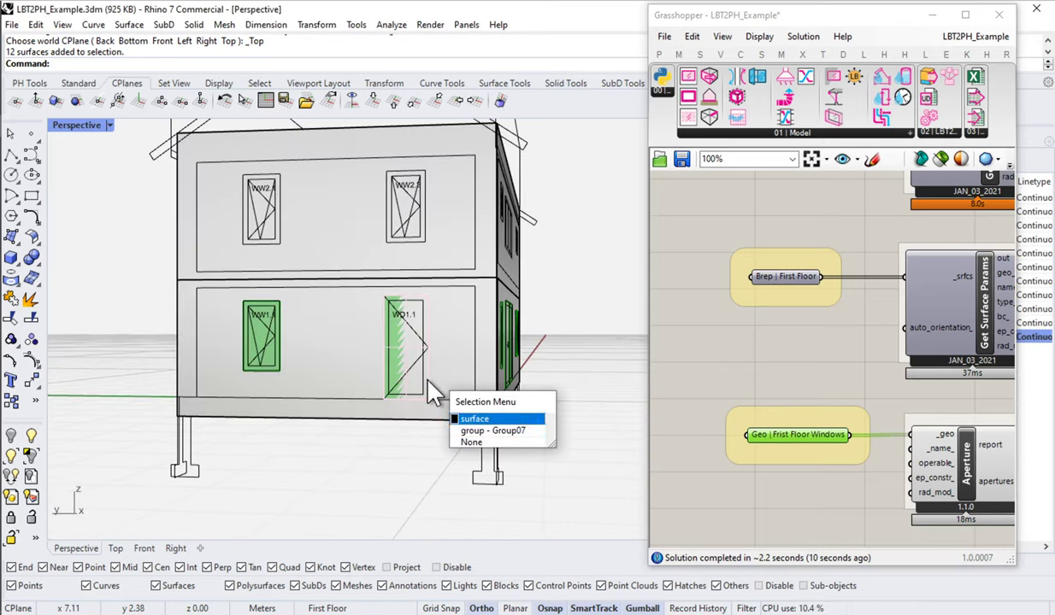
click(475, 419)
drag(868, 22, 695, 26)
right_click(877, 339)
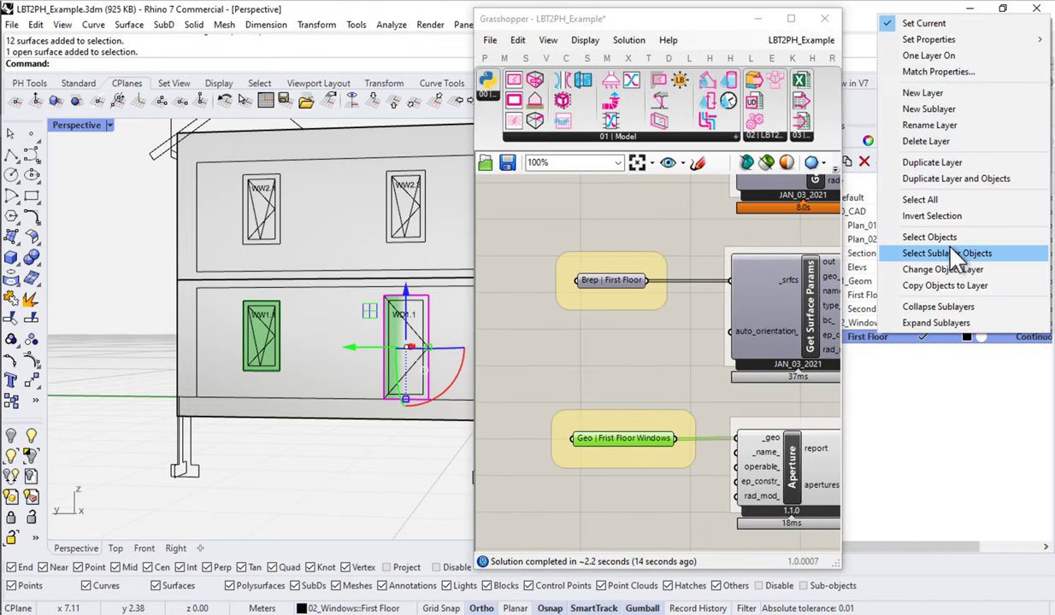
click(925, 237)
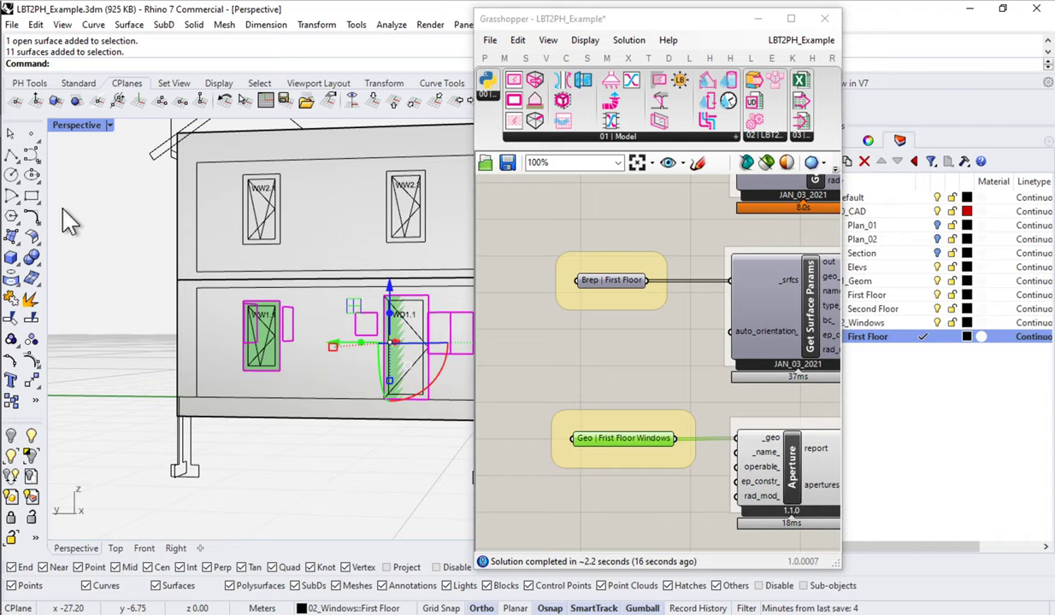
key(Return)
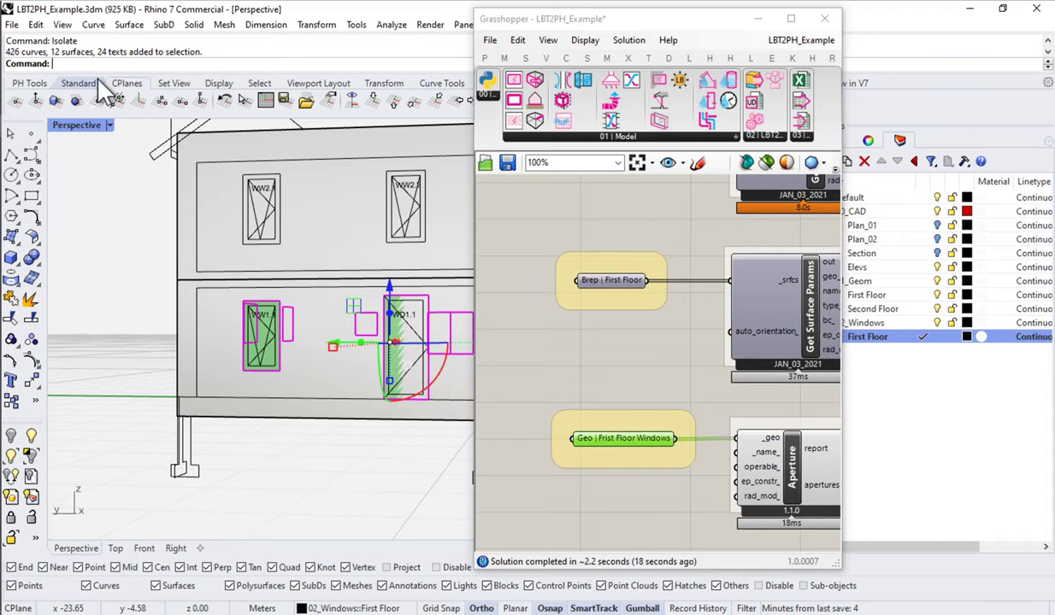
right_drag(219, 196, 315, 318)
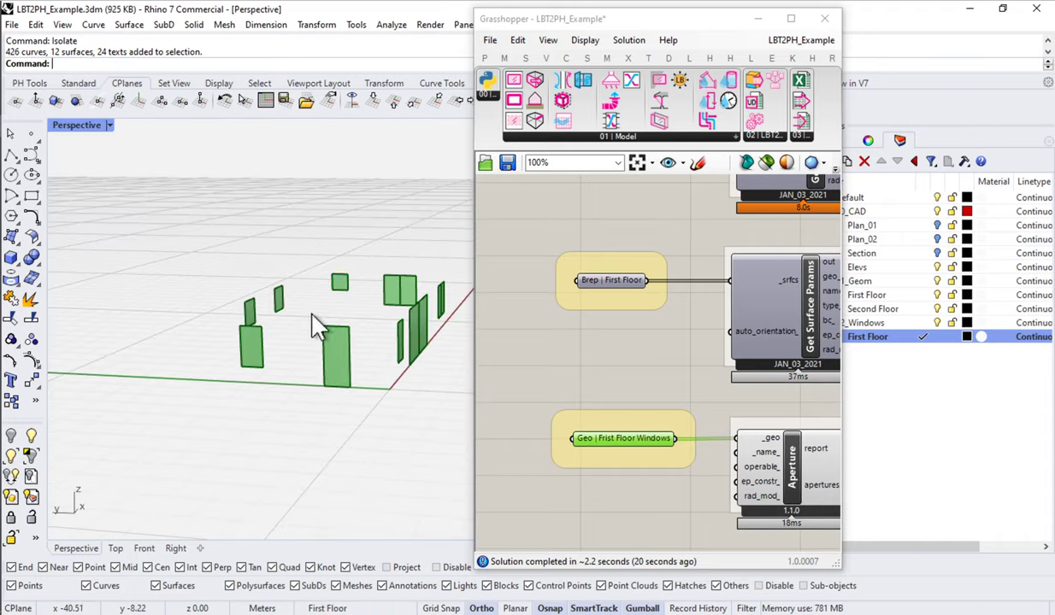
click(336, 348)
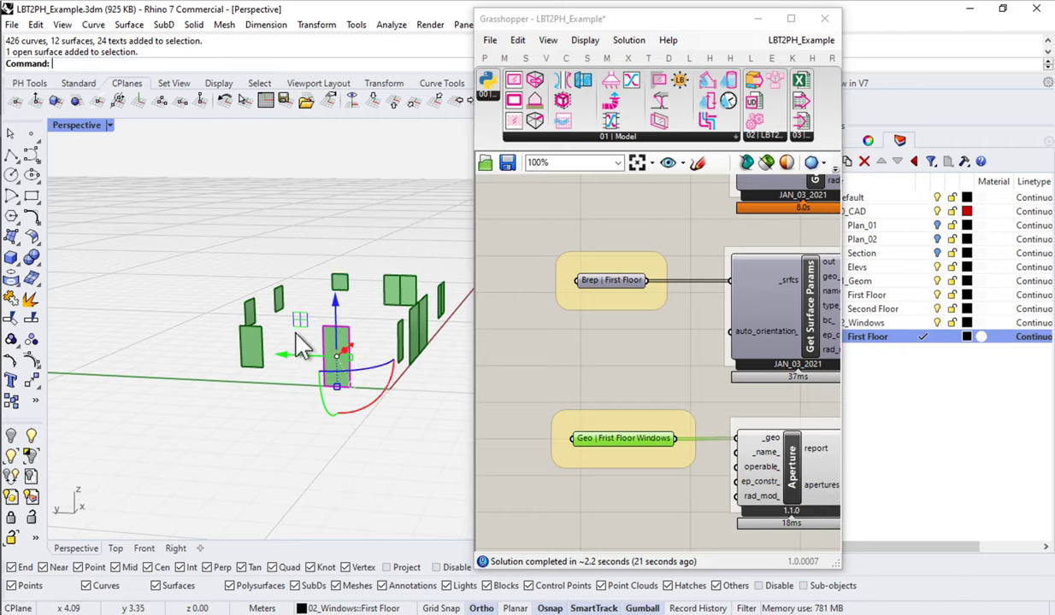
Inspect the PHPP attribute user text of the thin and central window panels.
drag(842, 123, 792, 124)
click(868, 142)
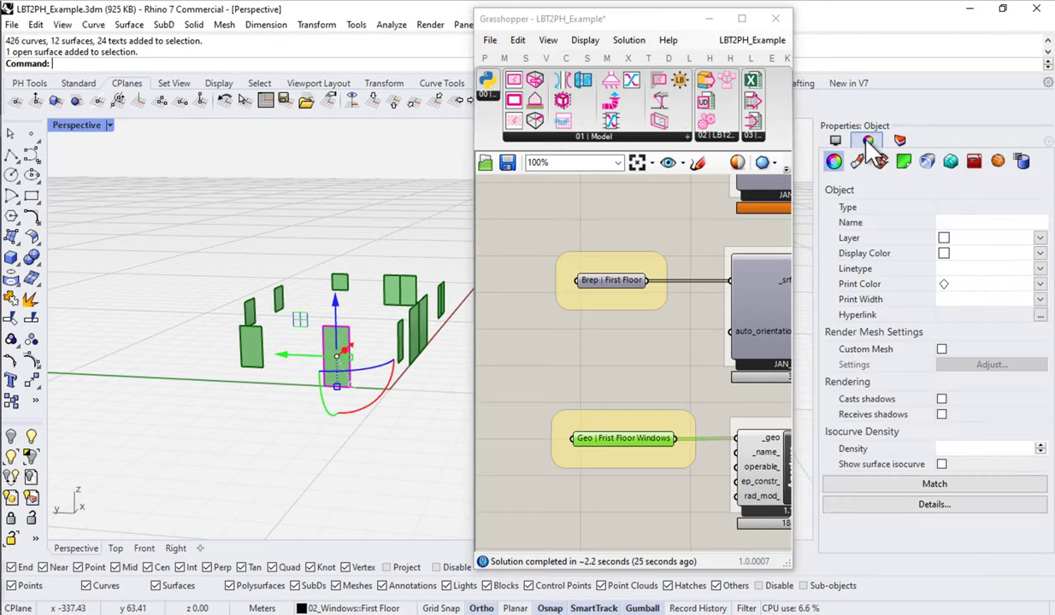
click(1022, 161)
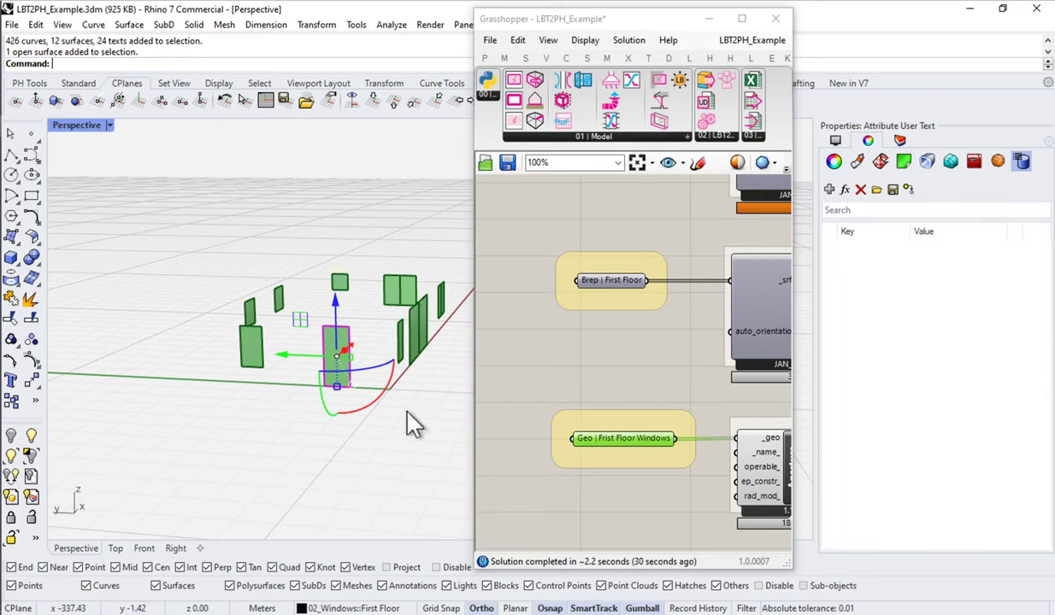
click(412, 358)
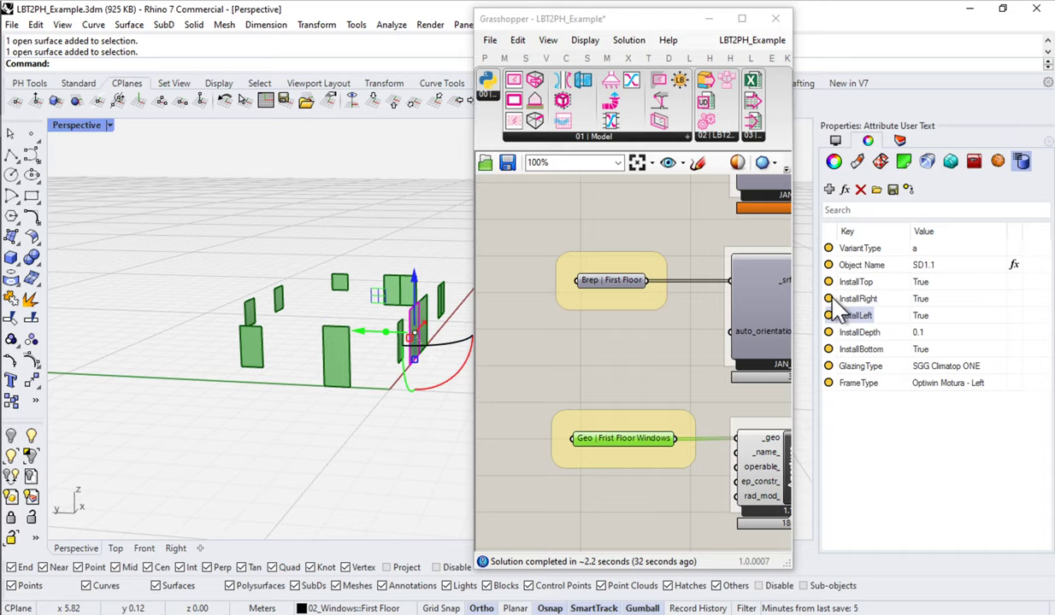
click(333, 376)
Crossing-select the seven middle window panels.
right_drag(268, 418, 412, 358)
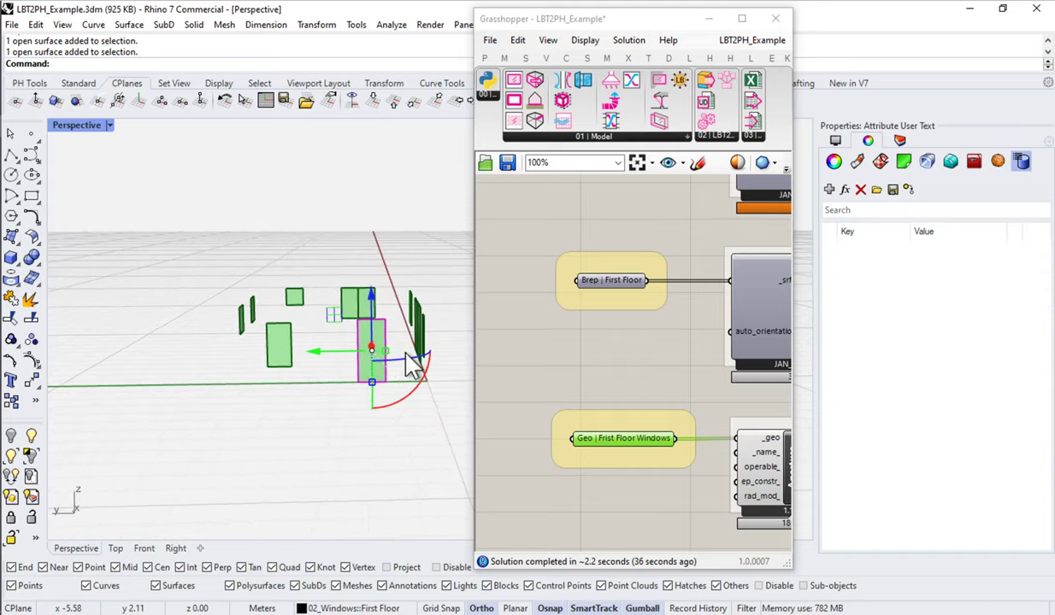
scroll(716, 403, down, 3)
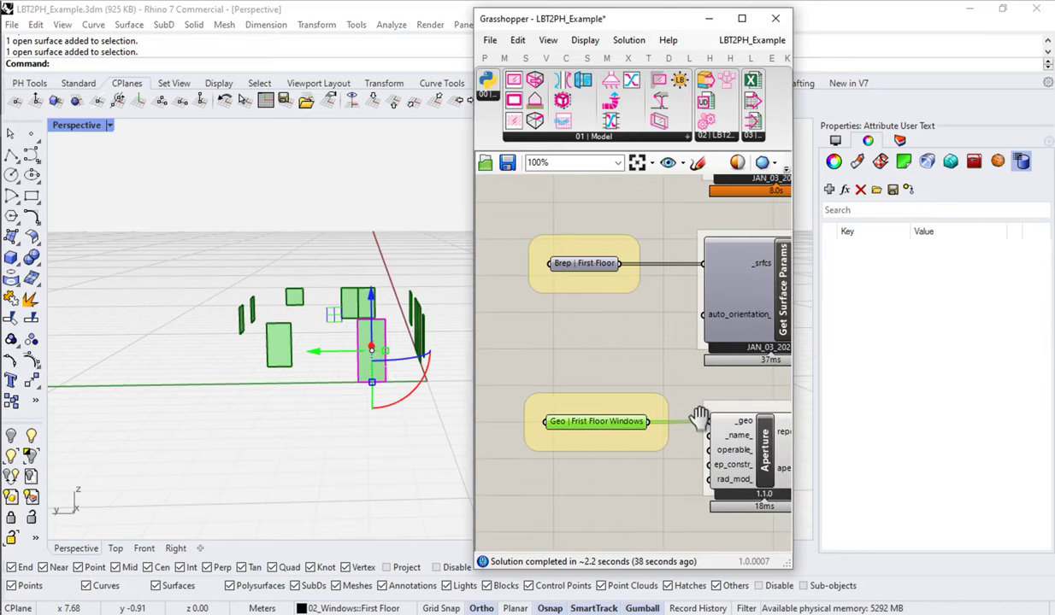
scroll(697, 420, up, 3)
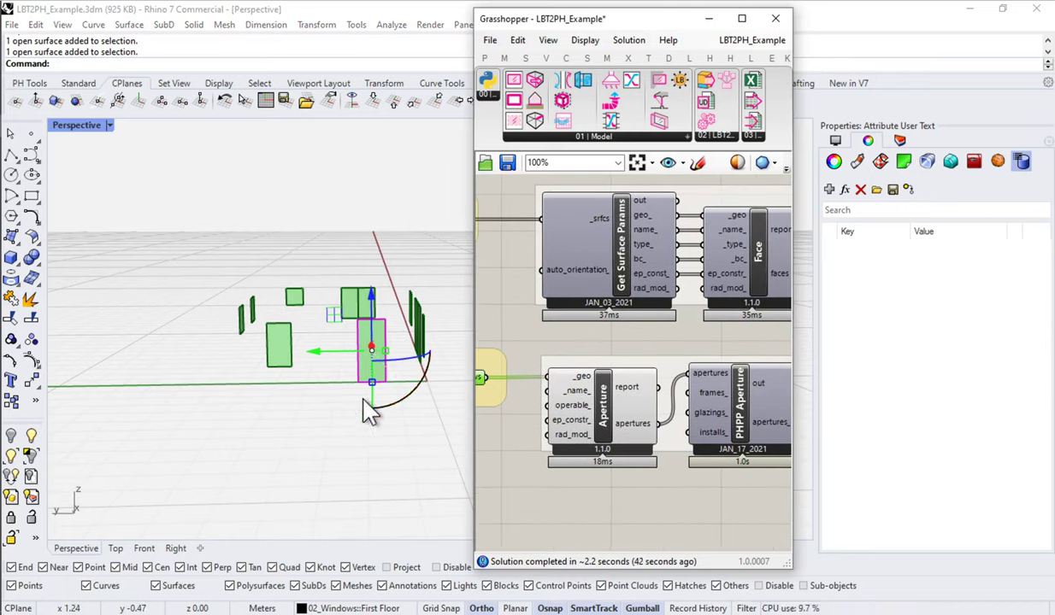
drag(365, 266, 184, 419)
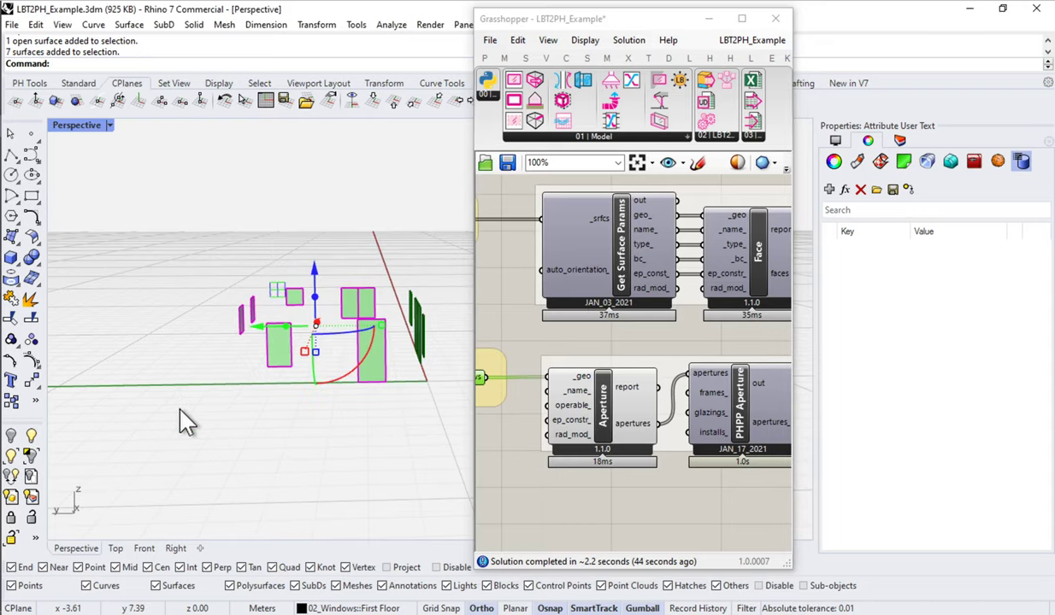
click(30, 85)
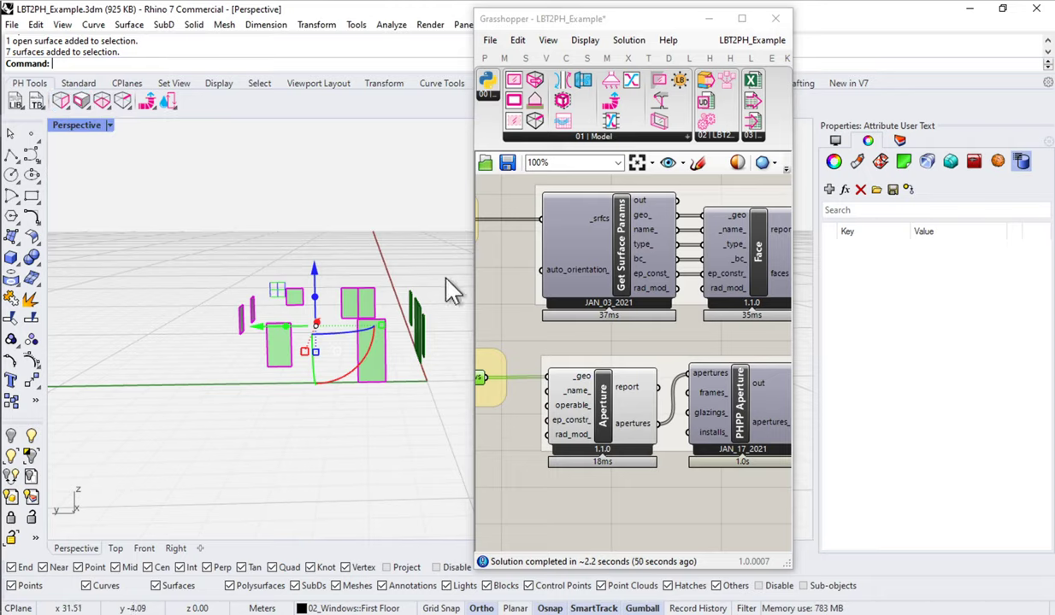
Apply PHPP window type: Optiwin Purista frame, SGG Climatop ONE glazing, variant a.
click(81, 101)
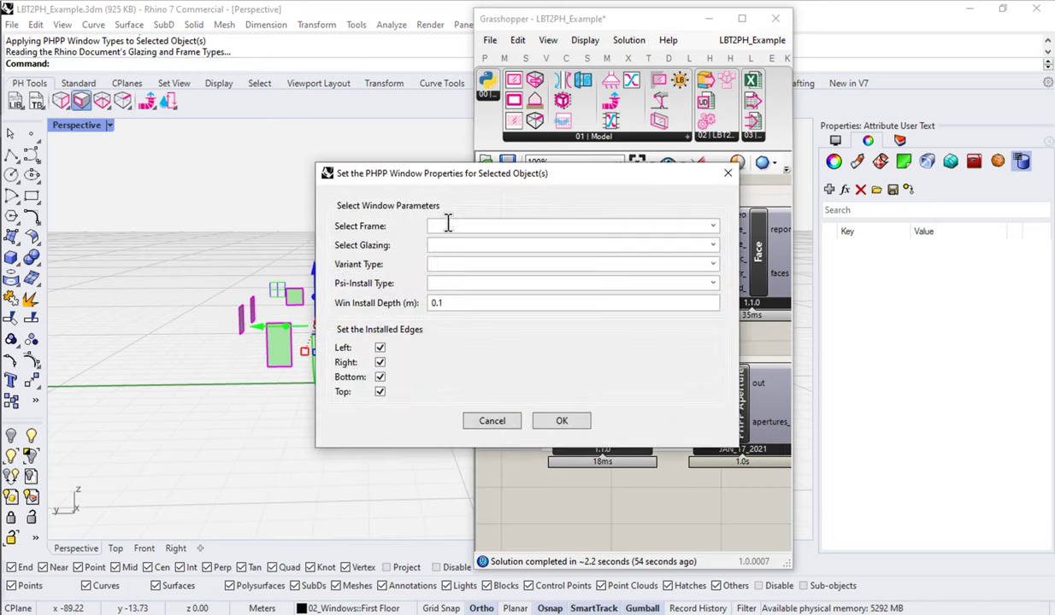
click(714, 227)
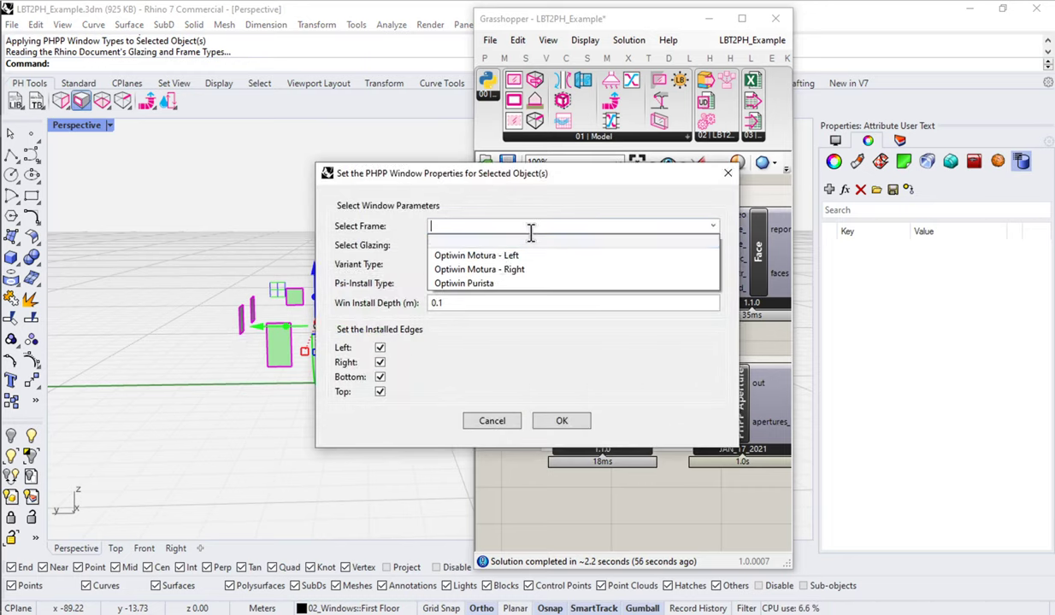
click(483, 285)
click(713, 246)
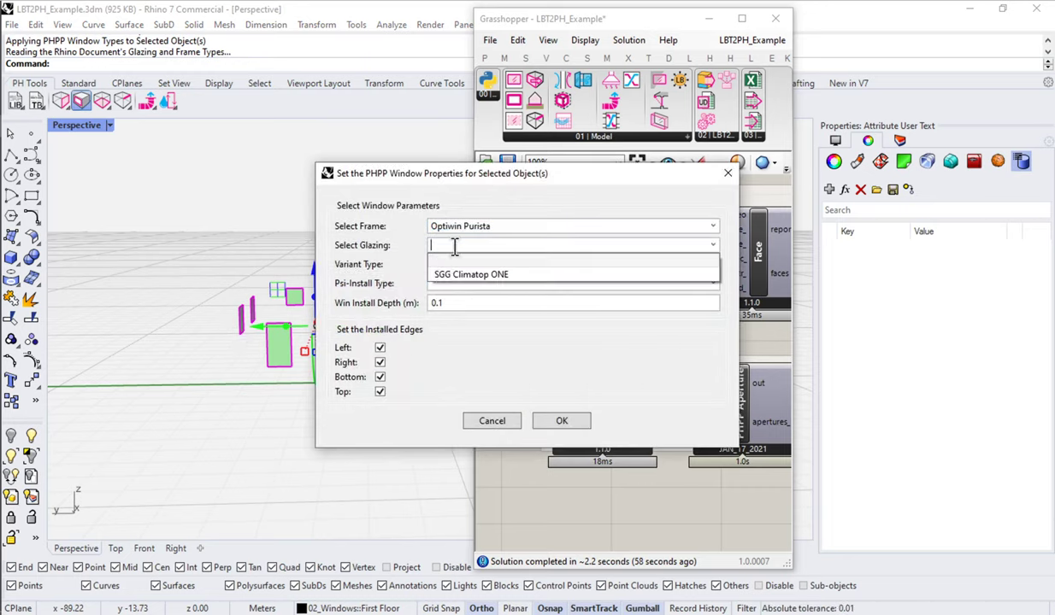
click(457, 273)
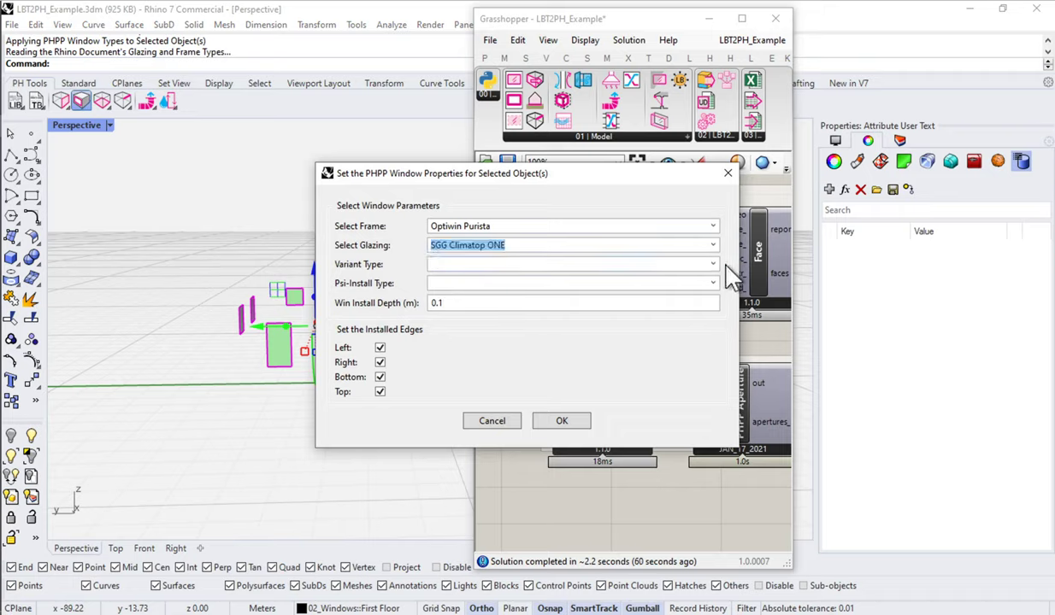
click(713, 264)
click(445, 295)
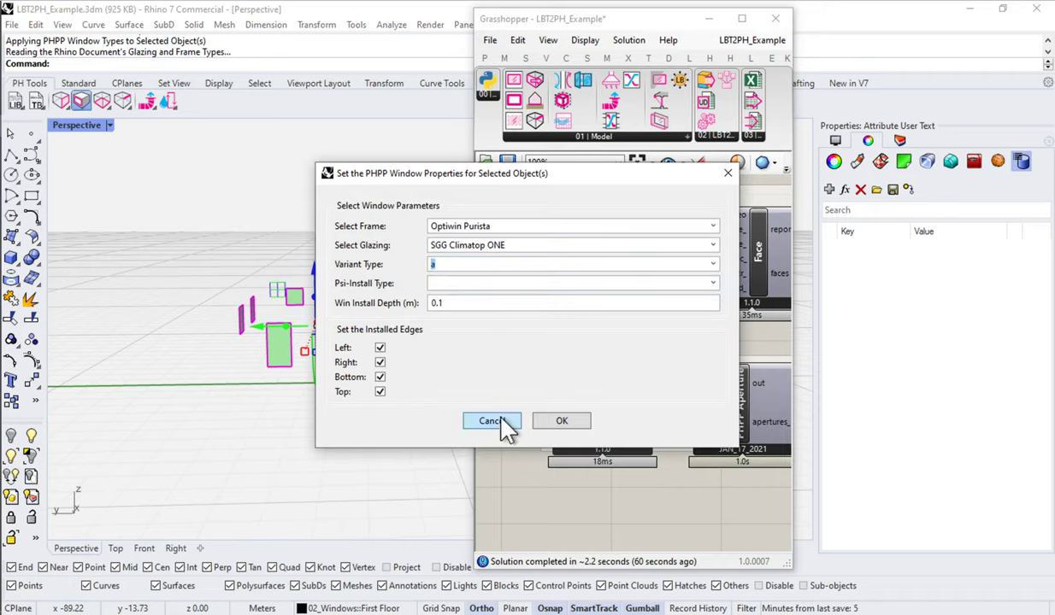
click(561, 423)
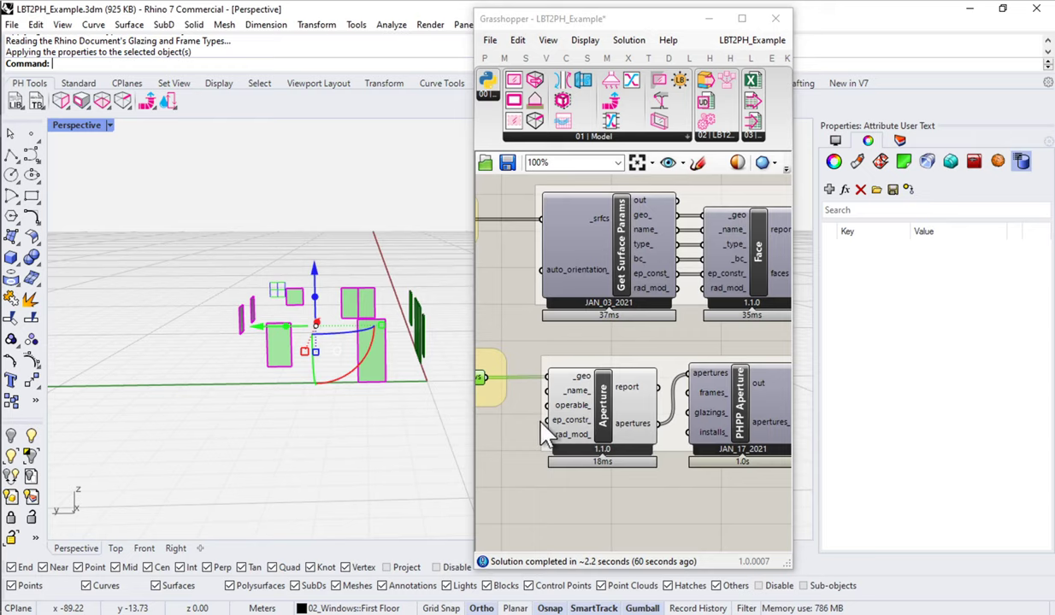
Recompute the whole Grasshopper definition so the 12 window surfaces reload their PHPP window data.
click(412, 402)
right_drag(338, 374, 282, 380)
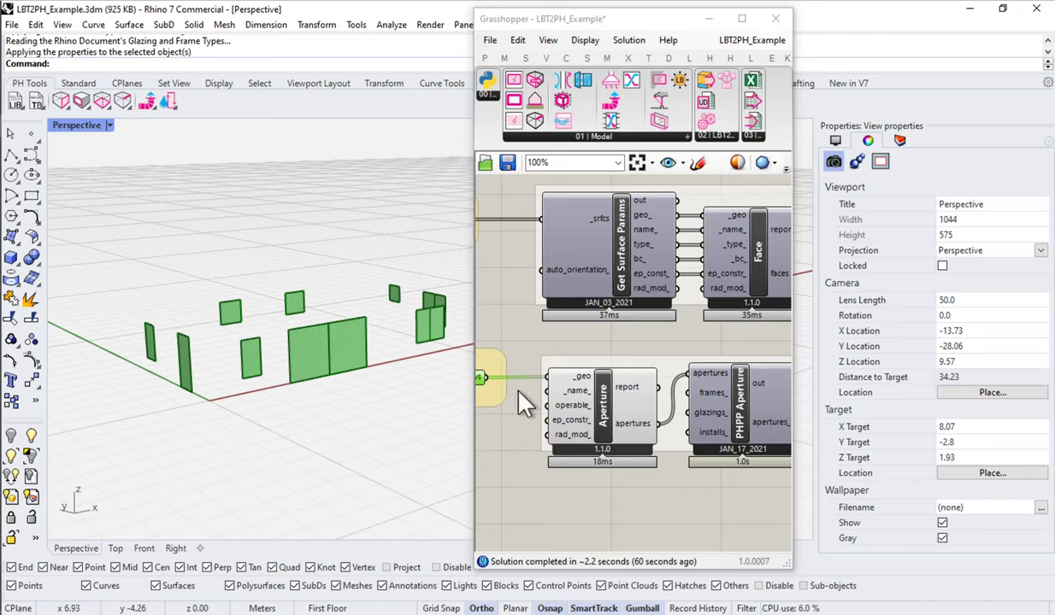
drag(484, 378, 556, 378)
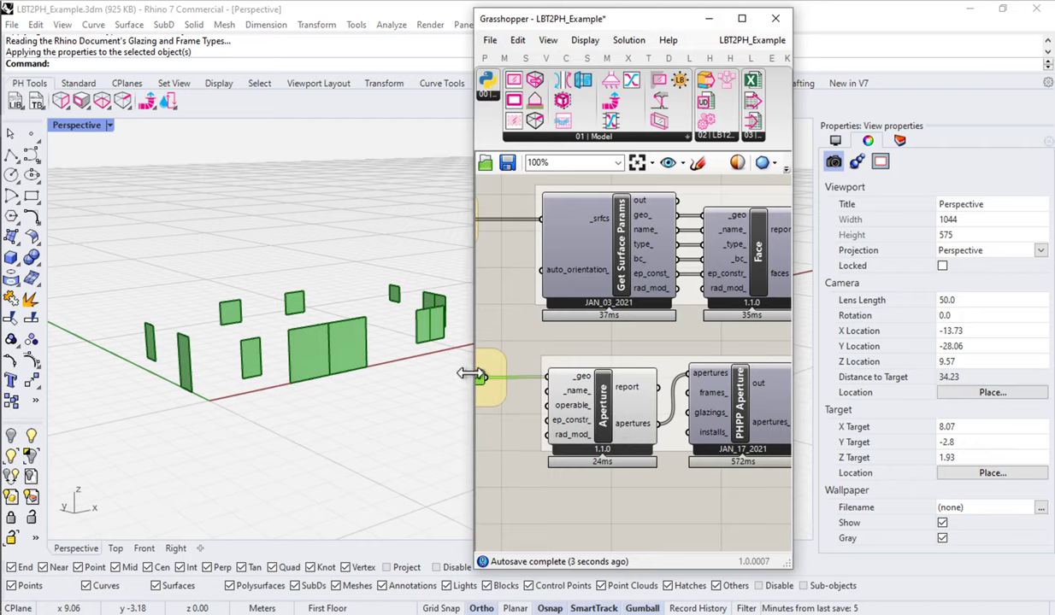
drag(469, 373, 334, 374)
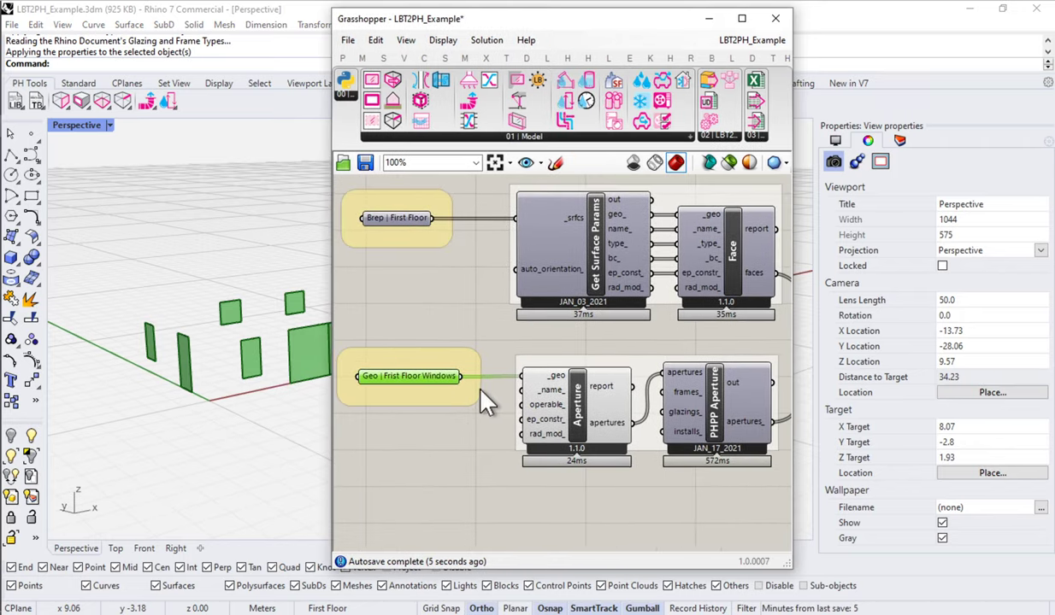
mouse_move(459, 382)
right_click(438, 297)
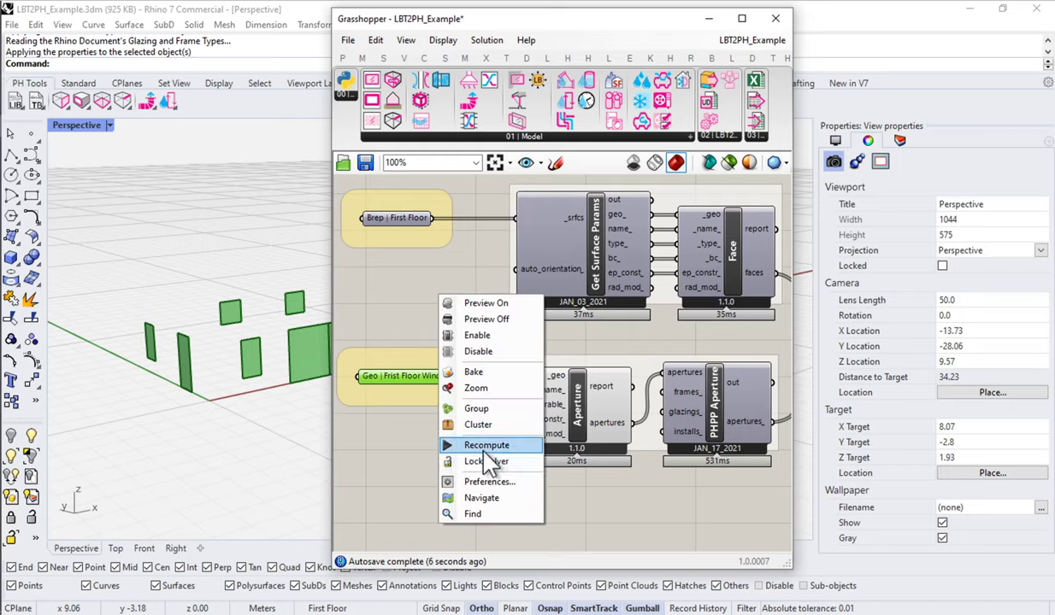
click(383, 418)
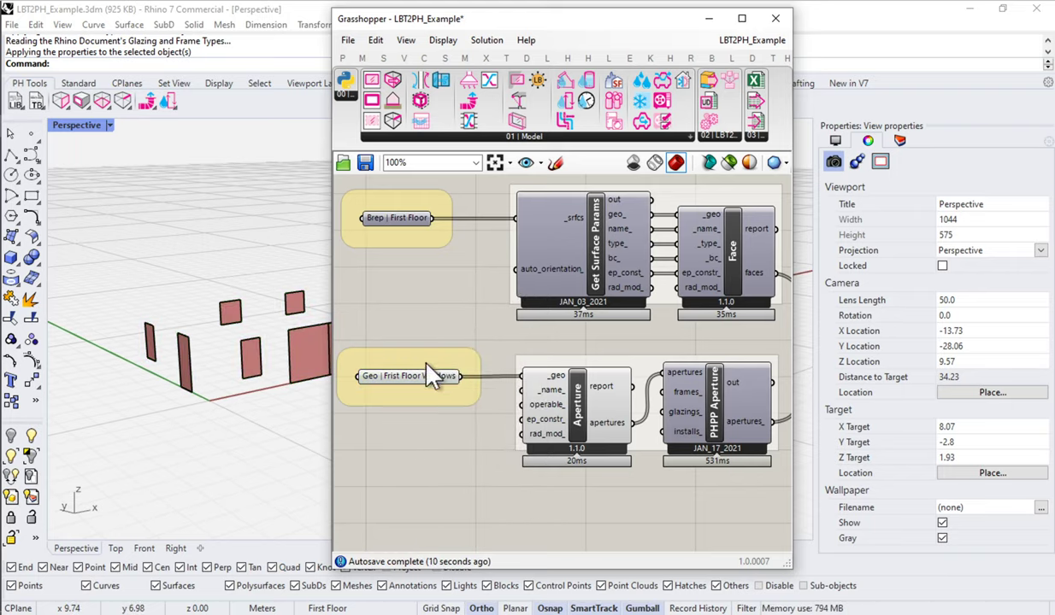
Insert a Geometry Pipeline component by searching 'pipel' on the canvas.
double_click(415, 439)
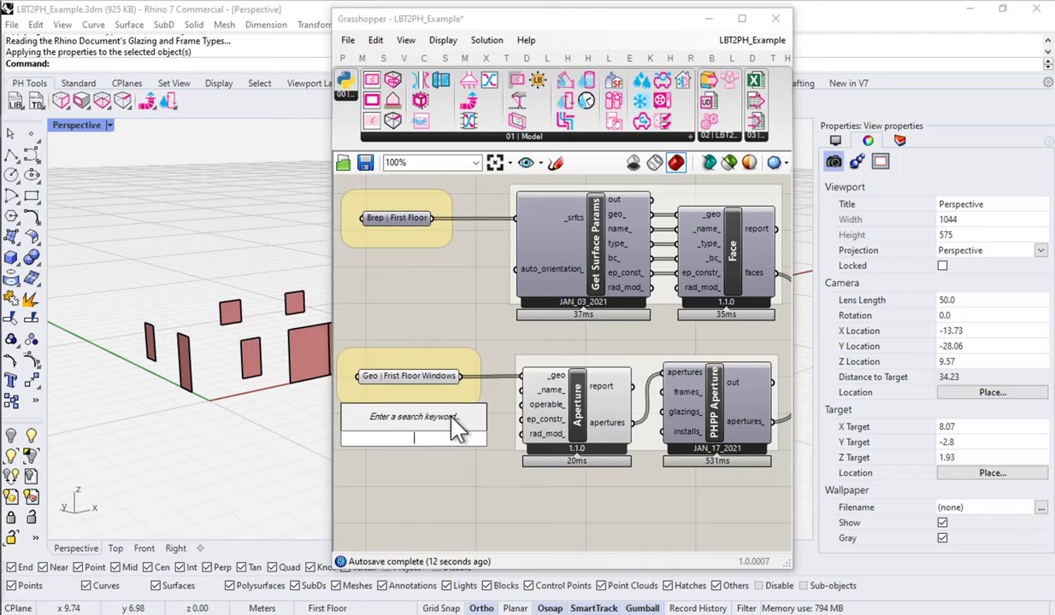
text(pipel)
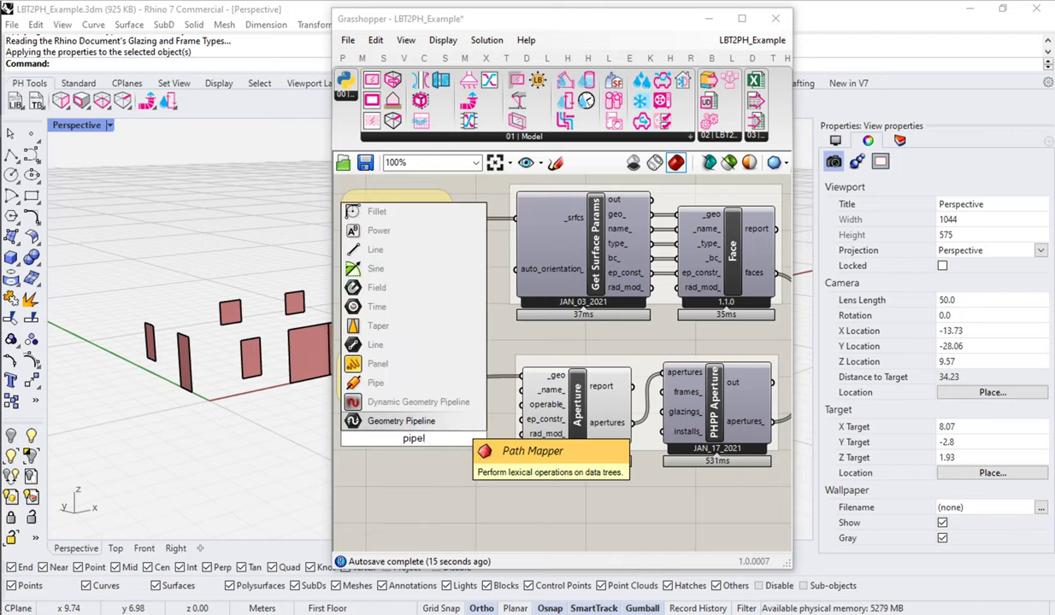
key(Return)
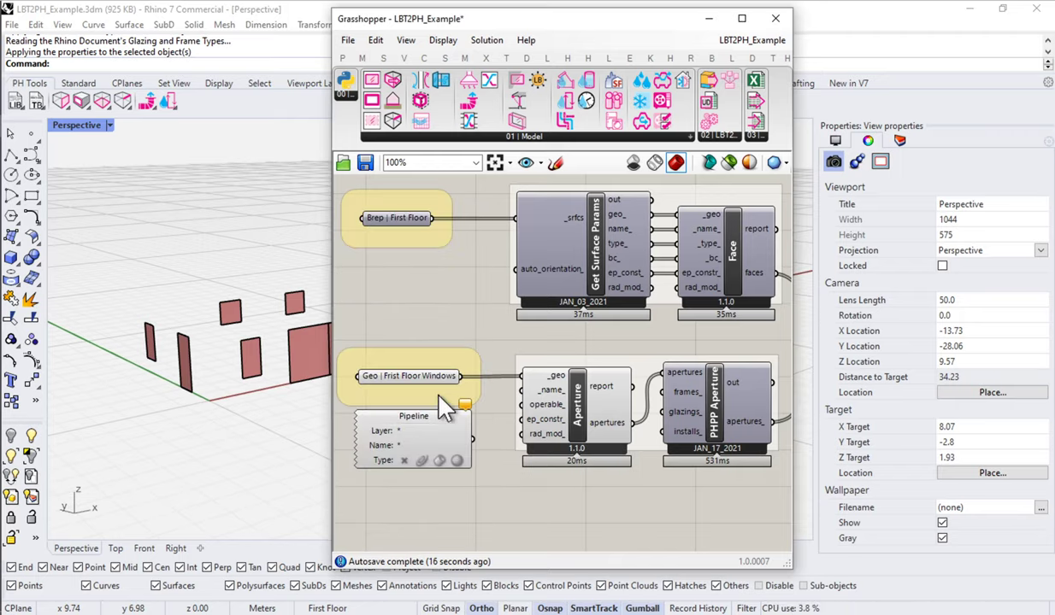
click(430, 381)
Set the Pipeline layer to Windows::First Floor and turn on its brep and mesh filters.
click(417, 431)
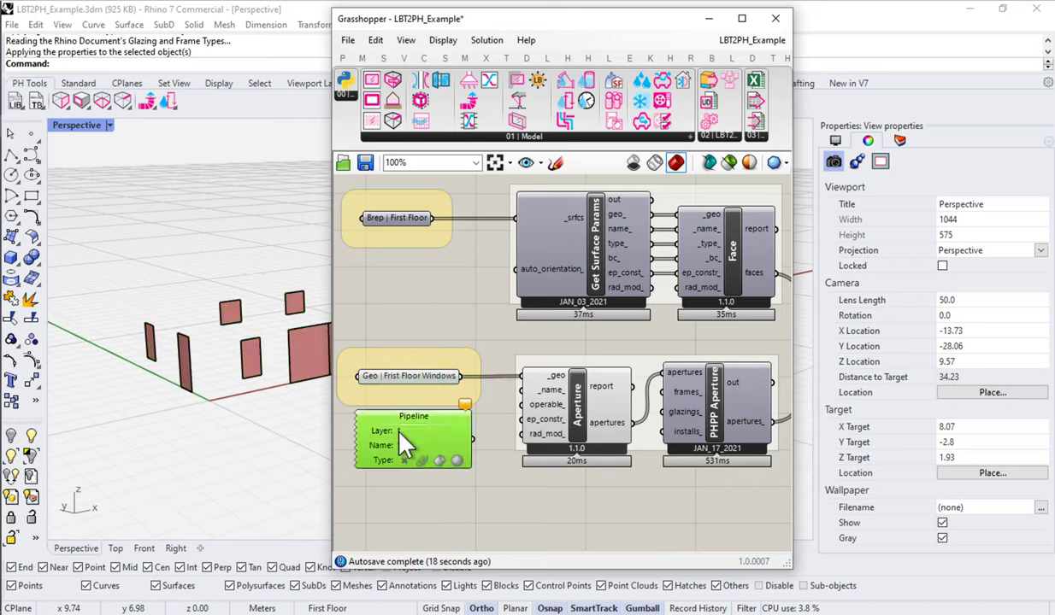
click(417, 430)
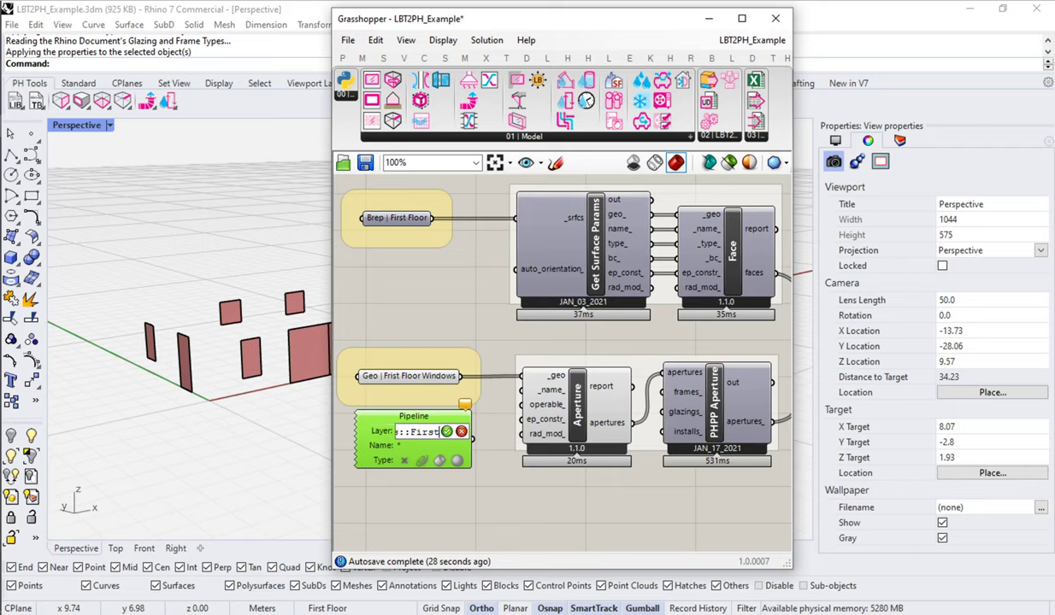
click(440, 462)
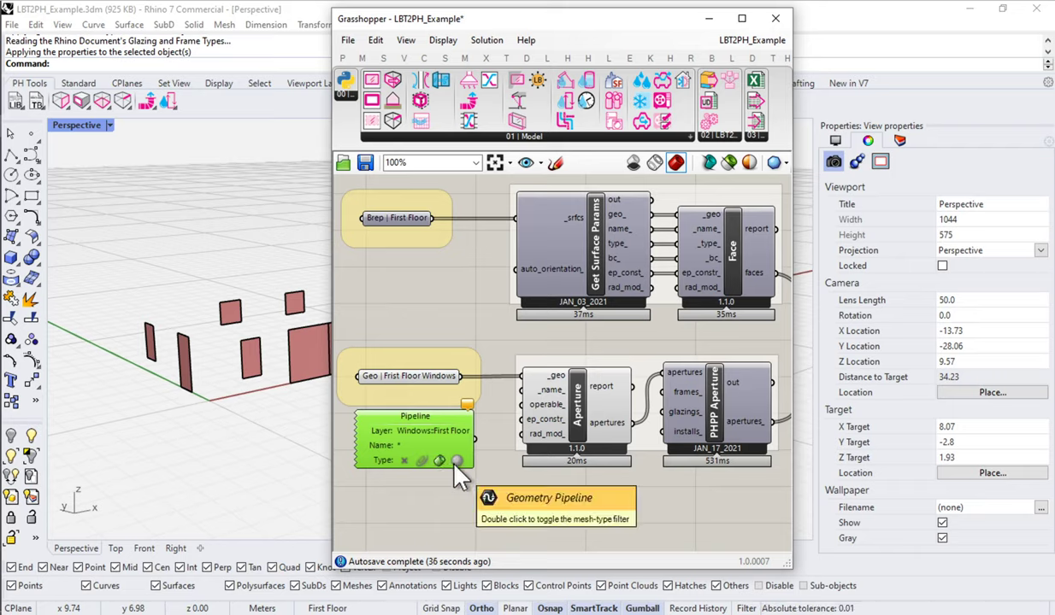
double_click(456, 462)
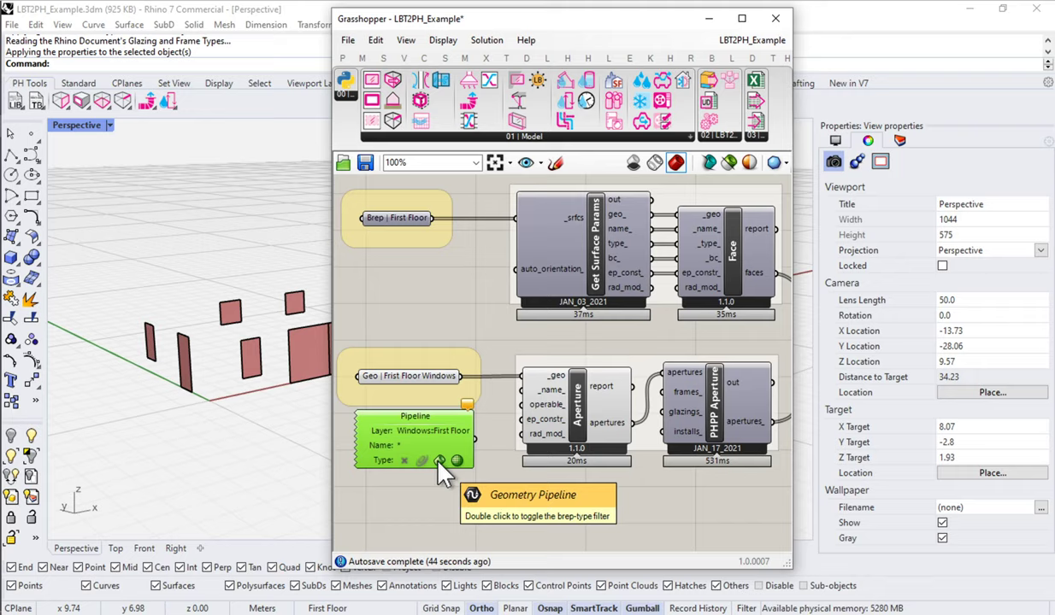
scroll(438, 464, up, 2)
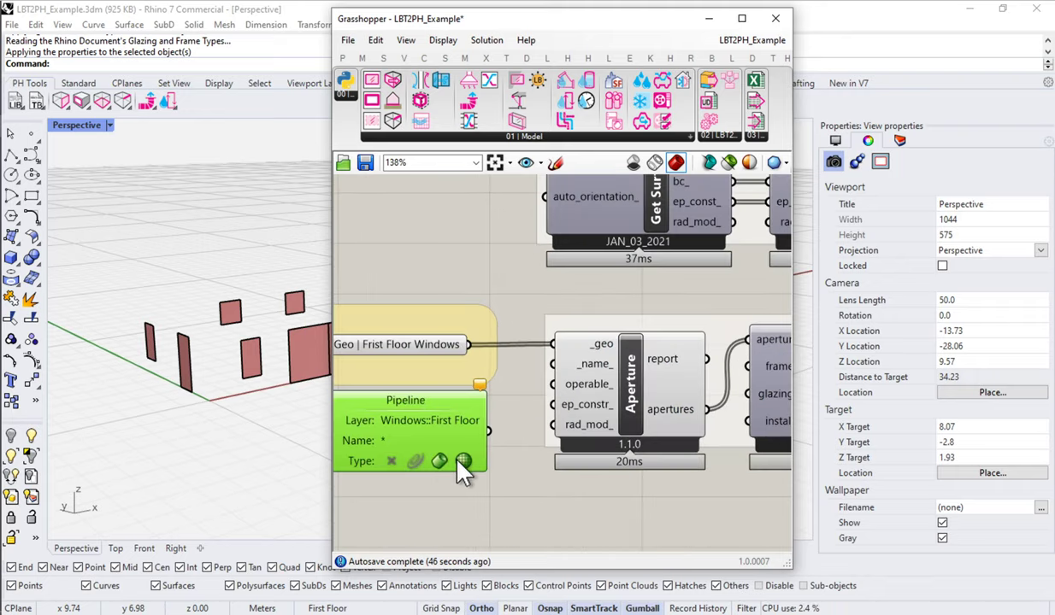
scroll(459, 463, down, 3)
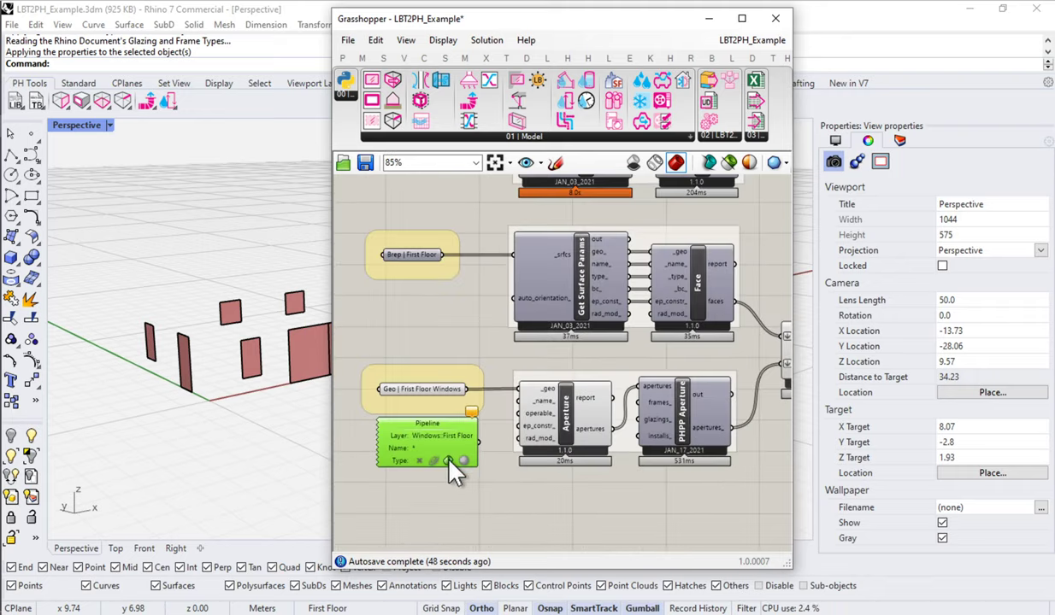
Add a Panel below the Pipeline and wire the Pipeline output into it.
double_click(501, 500)
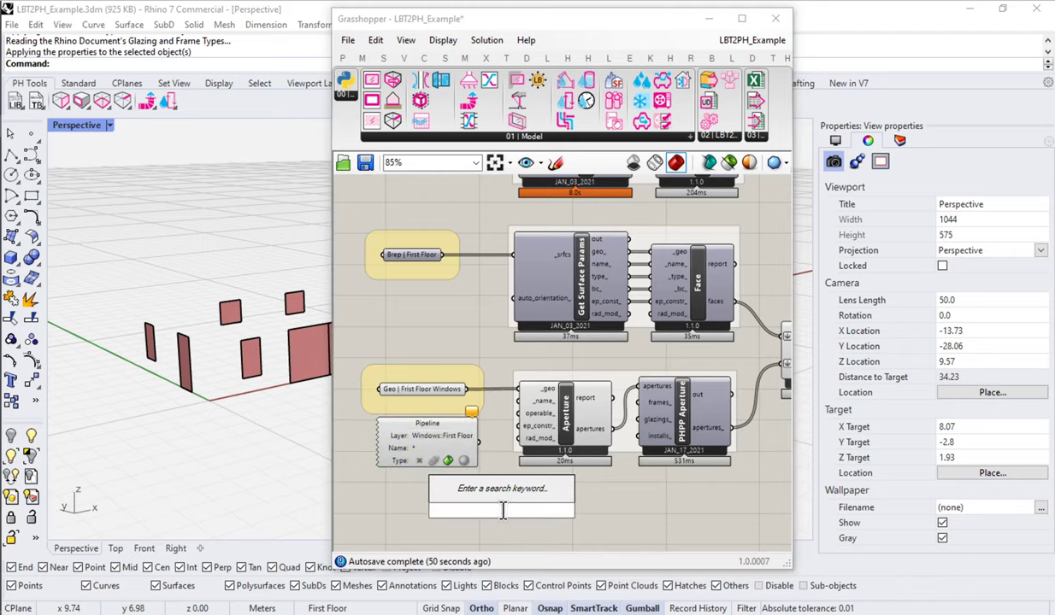
text(panel)
key(Return)
drag(454, 519, 454, 518)
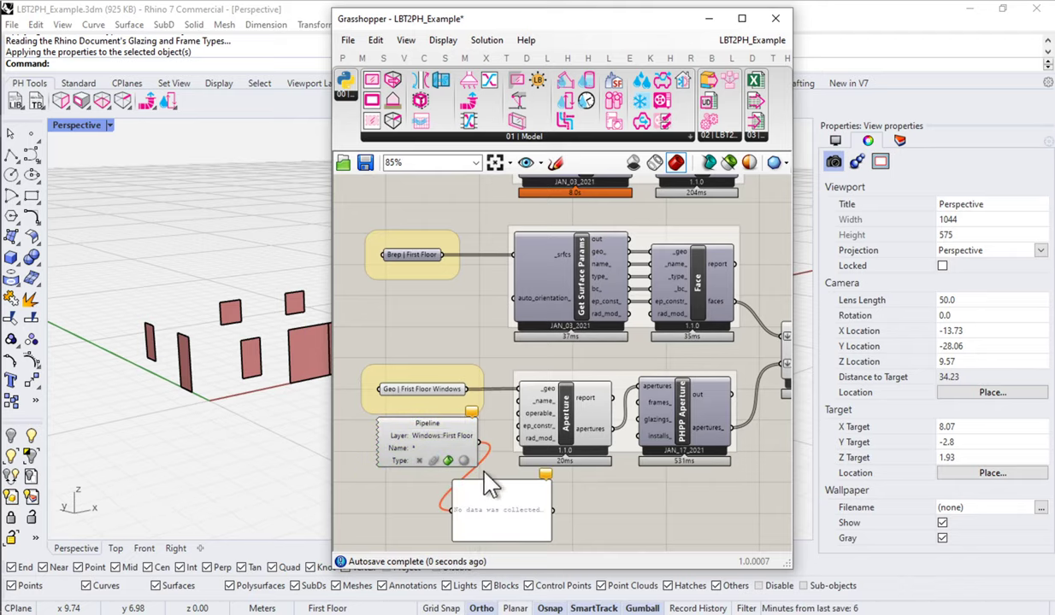
drag(432, 449, 420, 452)
scroll(427, 466, up, 1)
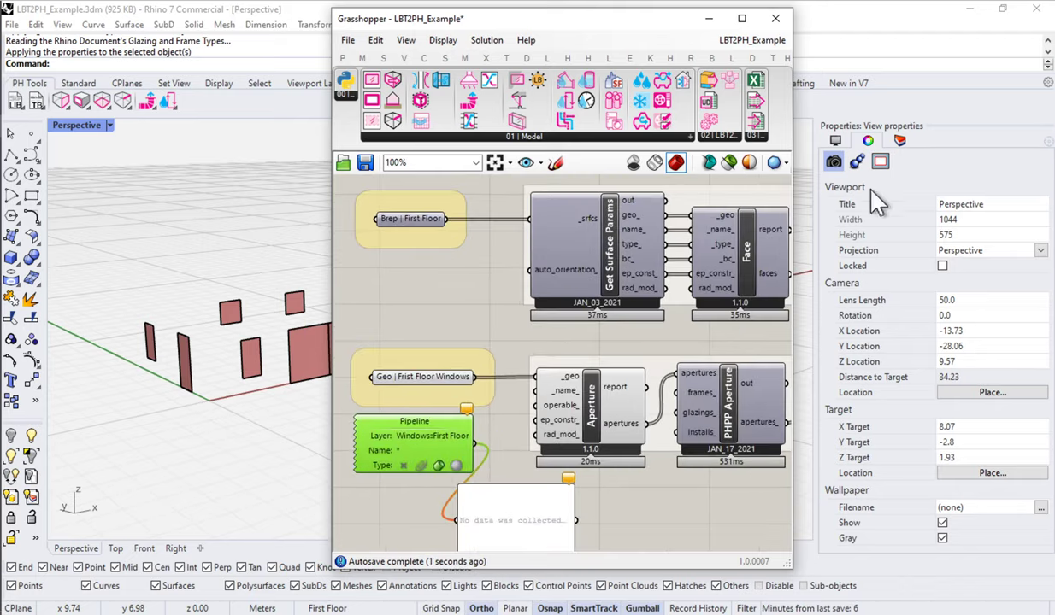
Change the Pipeline layer to 02_Windows::First Floor so the panel lists 12 referenced breps.
click(899, 140)
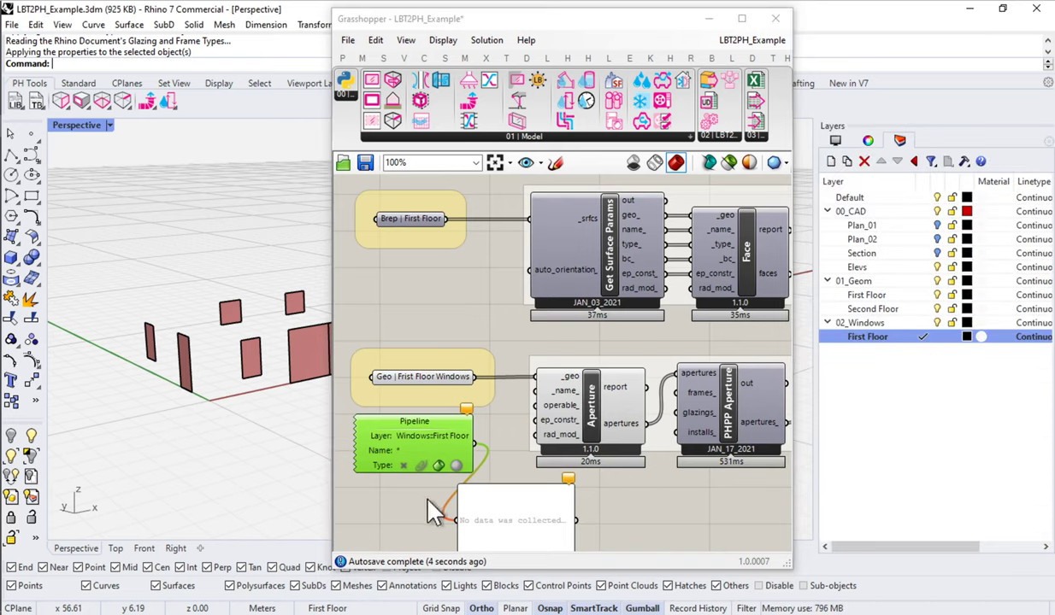
scroll(413, 418, up, 1)
double_click(402, 436)
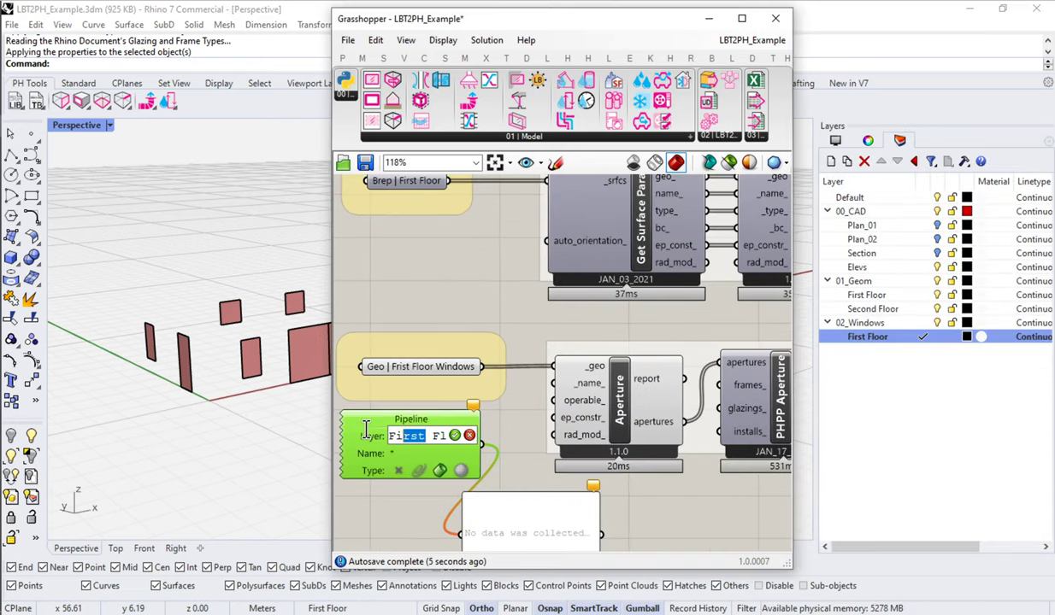
key(ctrl+a)
text(02_Windows::First Floor)
key(Left)
key(Left)
key(Left)
key(Left)
key(Left)
key(Left)
key(Left)
key(Left)
key(Left)
key(Left)
key(Left)
key(Left)
key(Left)
key(Left)
key(Left)
key(Left)
key(Left)
key(Left)
key(Left)
key(Left)
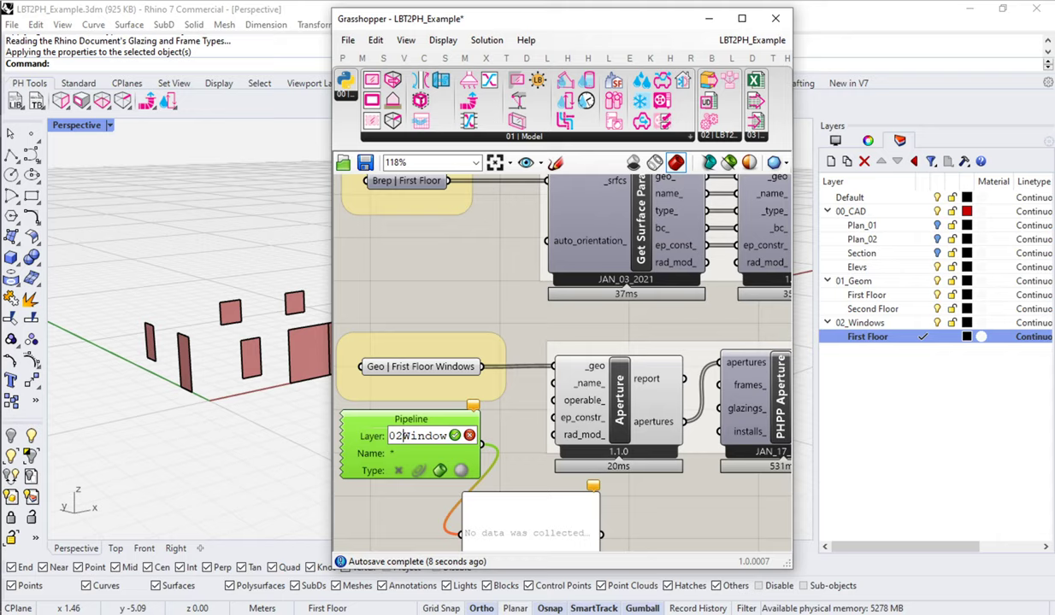
text(_)
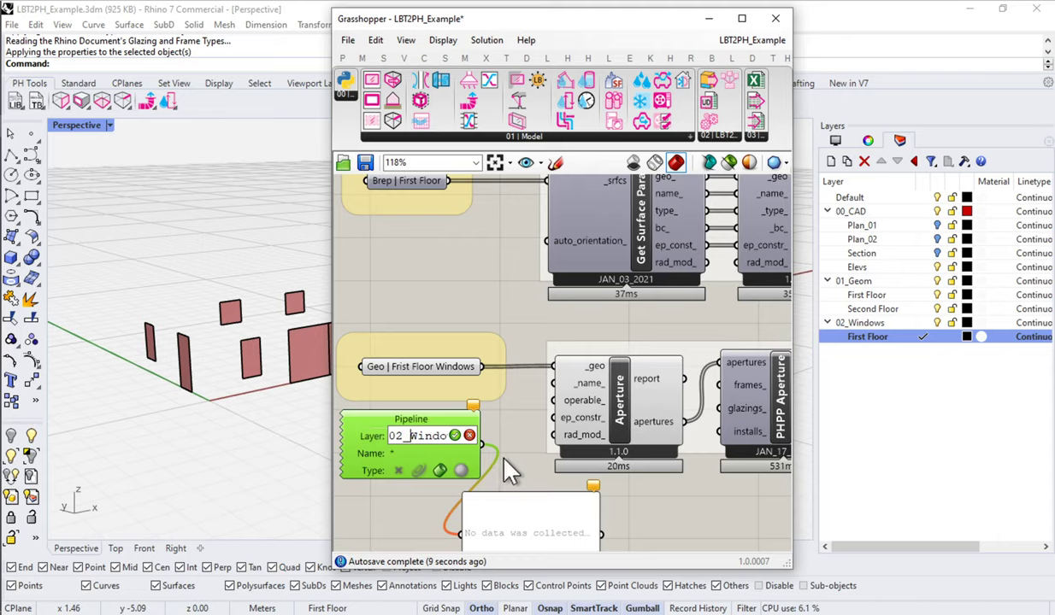
key(Return)
right_drag(508, 469, 517, 311)
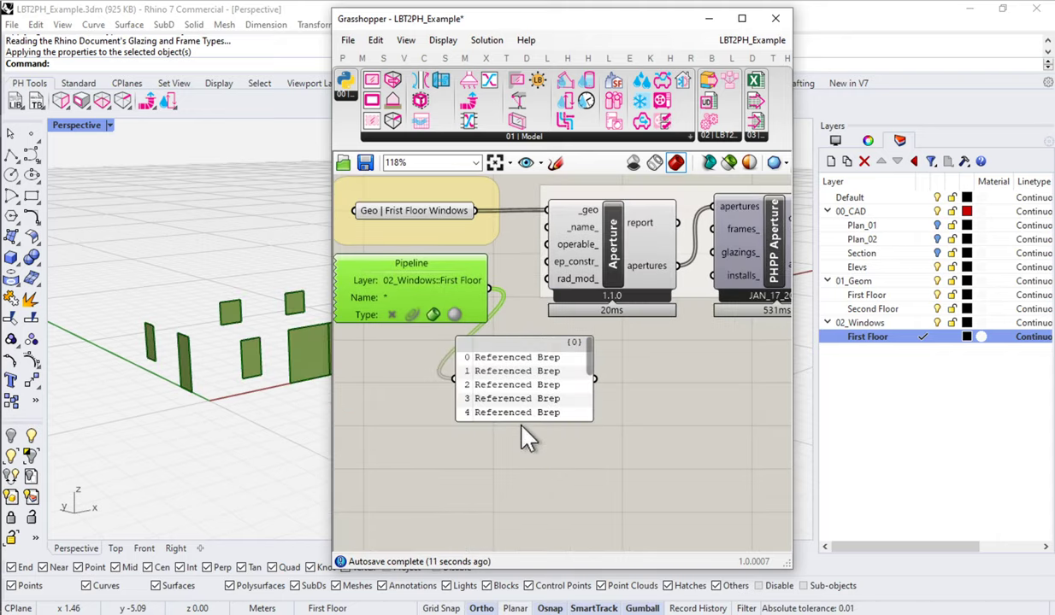
drag(520, 421, 521, 541)
Test the Pipeline by drawing a corner-to-corner plane in Rhino, then delete it.
click(927, 394)
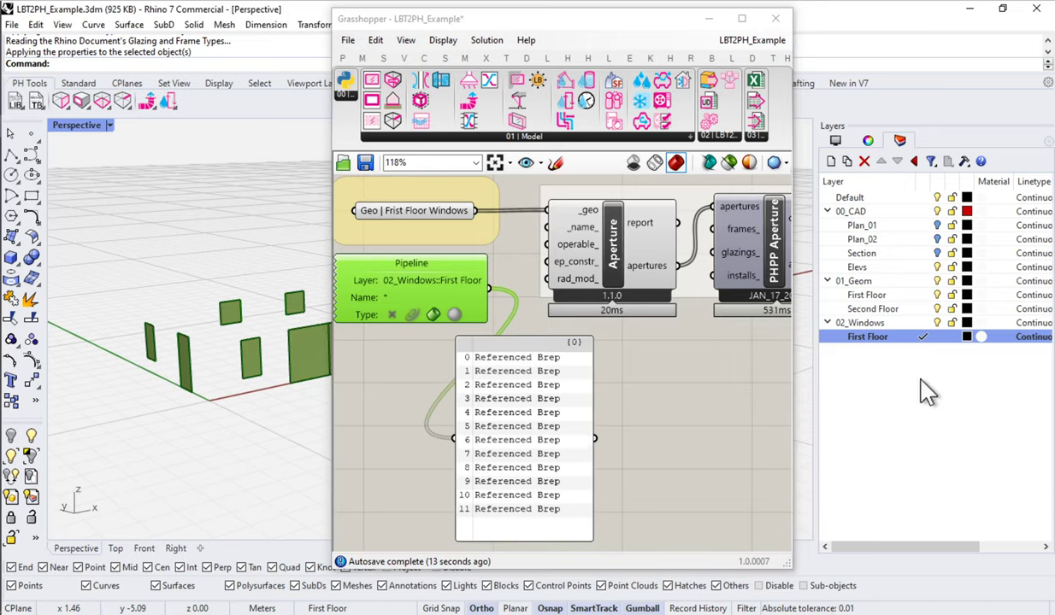
click(12, 238)
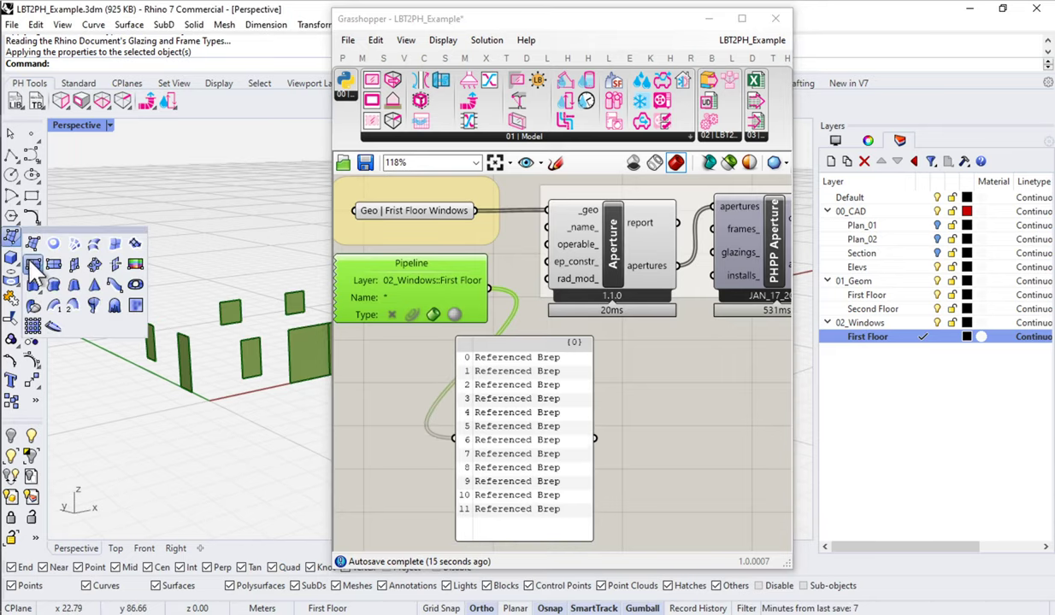
click(33, 268)
click(167, 450)
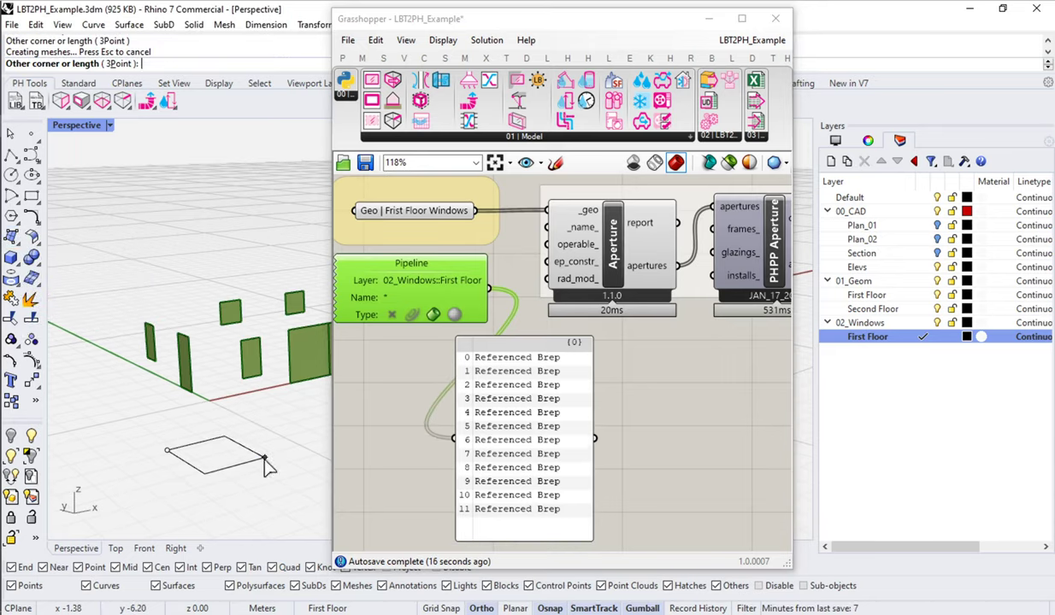
click(264, 459)
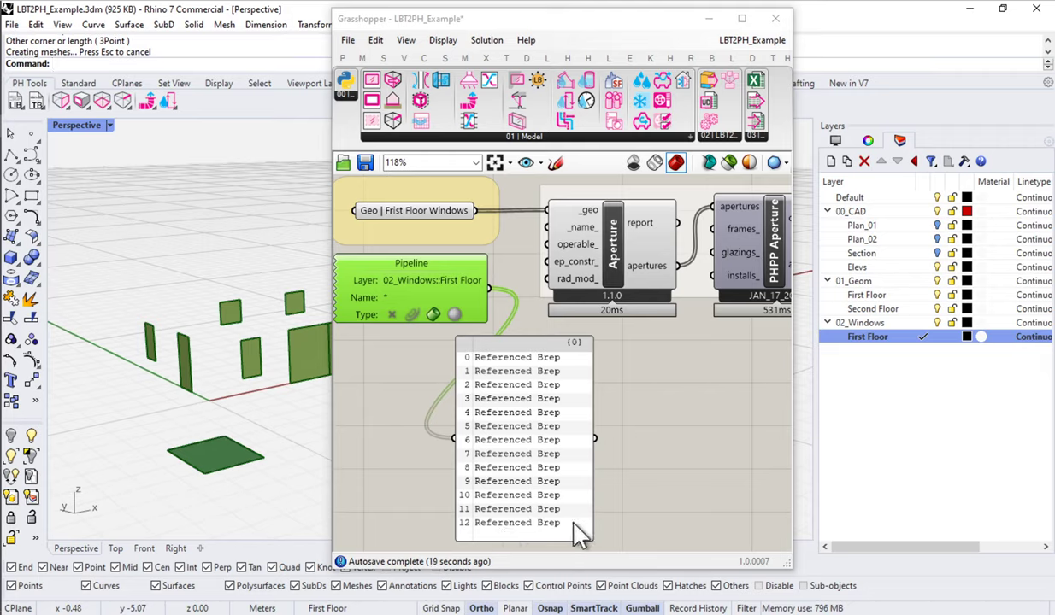
click(221, 457)
key(Delete)
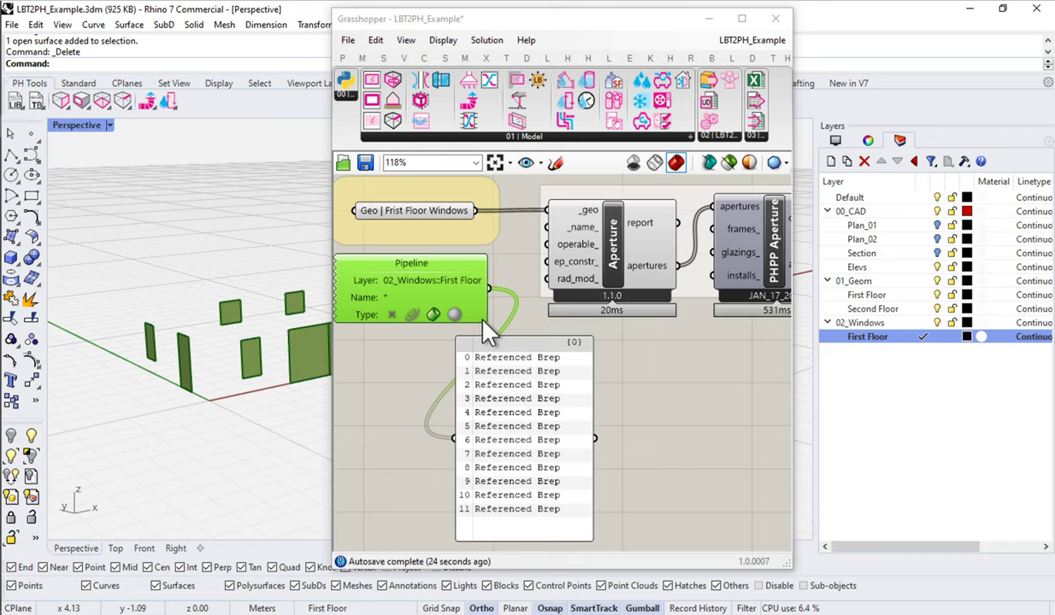
right_drag(483, 329, 538, 366)
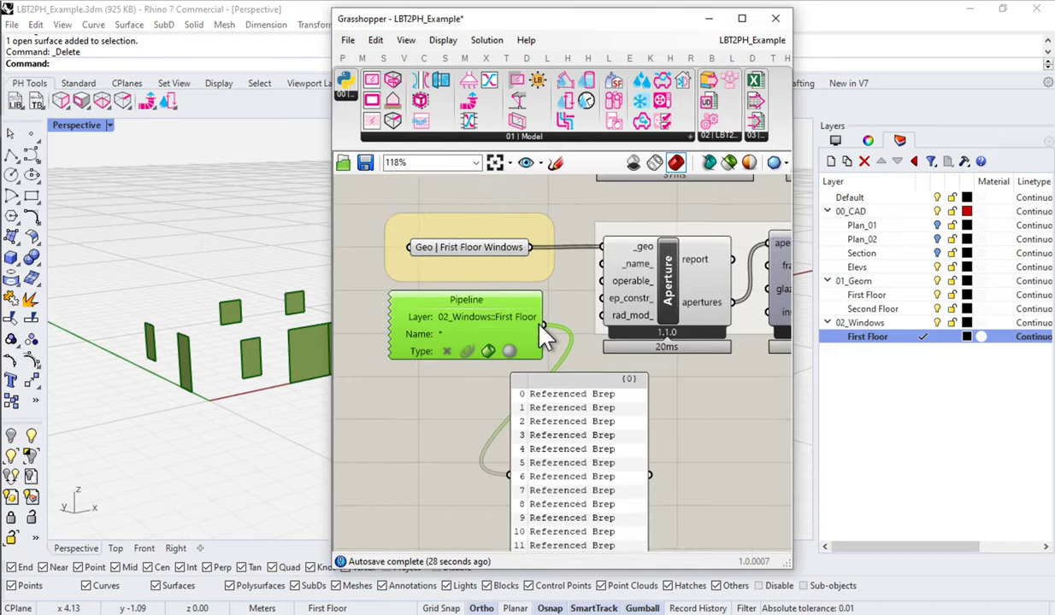
Delete the test Pipeline and brep list panel, and narrow the Grasshopper window.
drag(575, 306, 463, 406)
key(Delete)
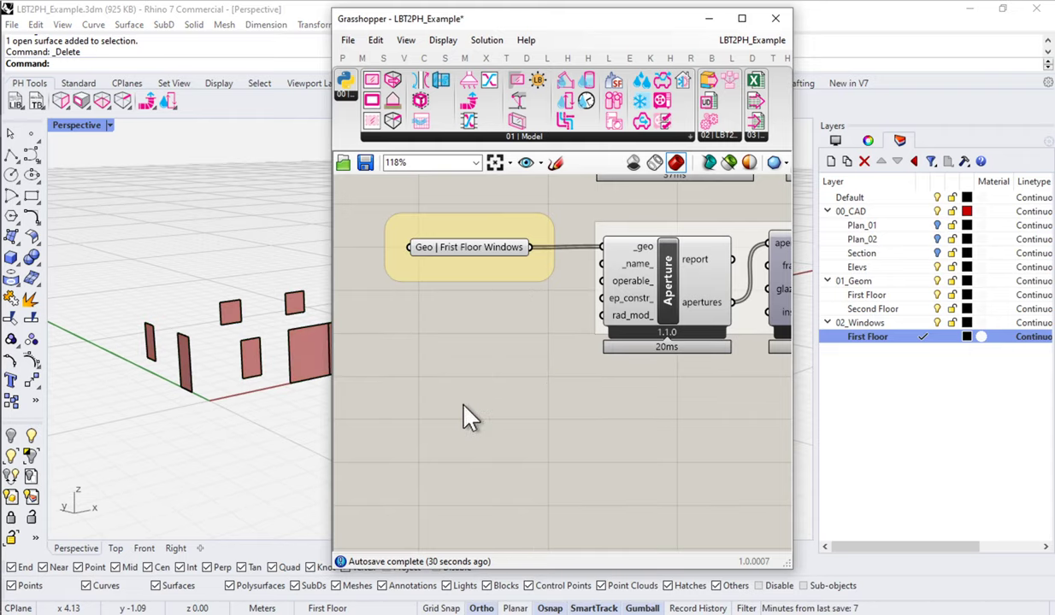
right_drag(587, 325, 536, 384)
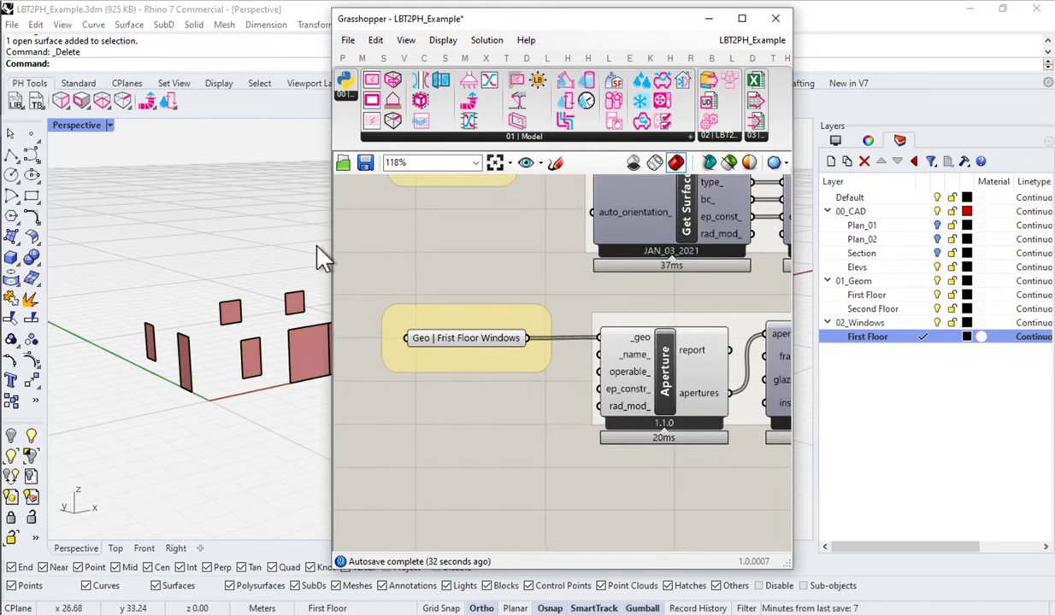
drag(332, 243, 408, 272)
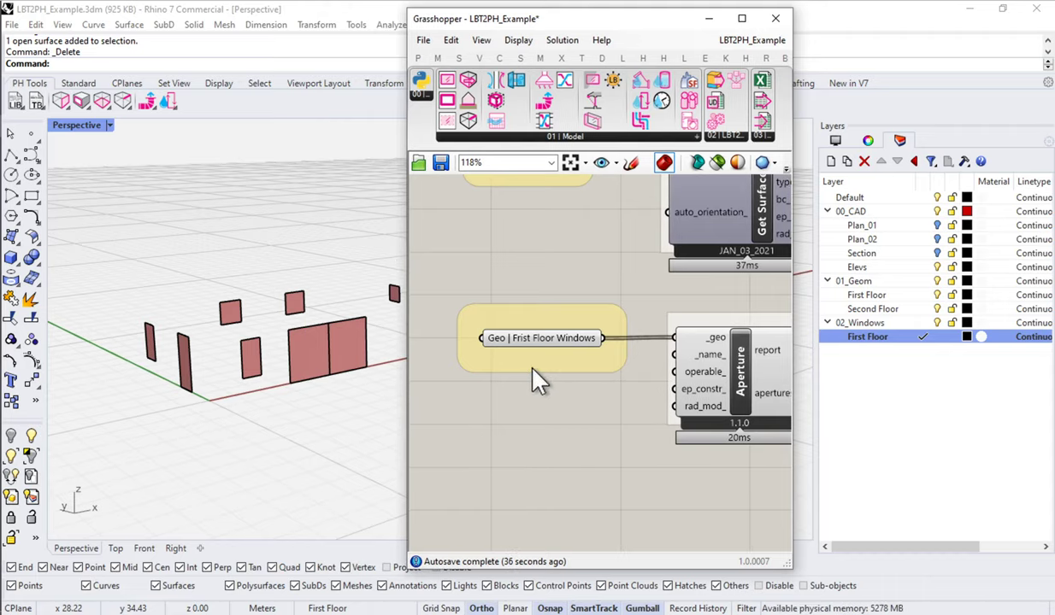
scroll(535, 376, down, 3)
scroll(616, 406, down, 3)
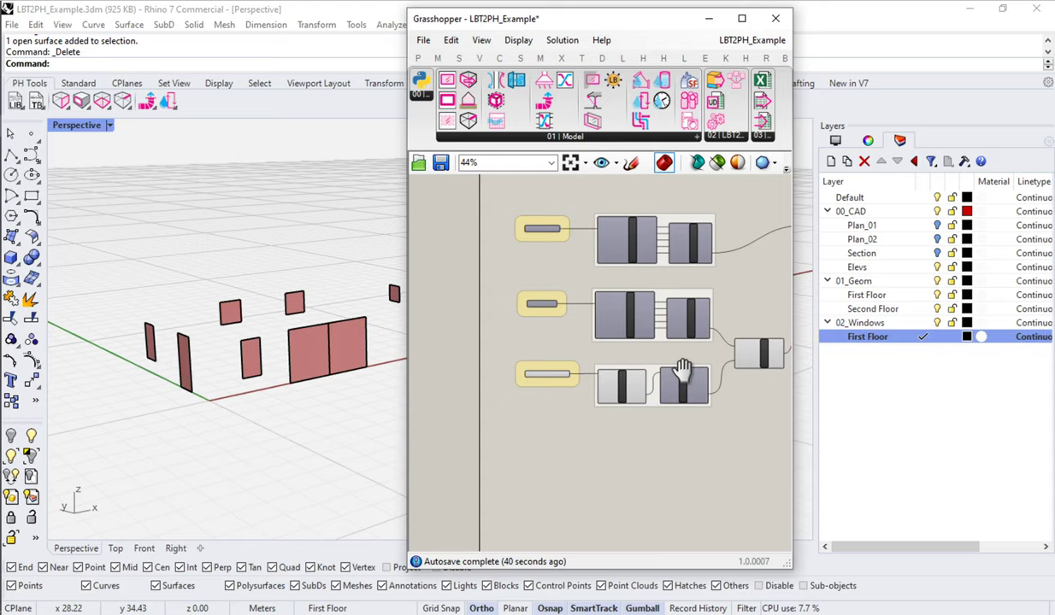
right_drag(684, 369, 635, 364)
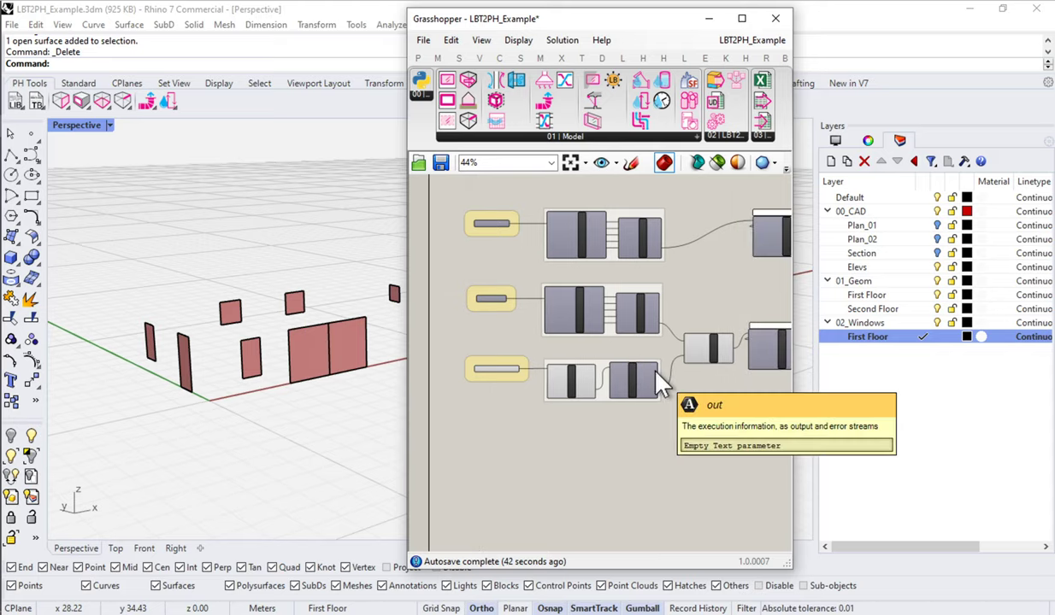
drag(402, 237, 467, 237)
Run Show in Rhino to reveal all 462 hidden house objects.
click(867, 342)
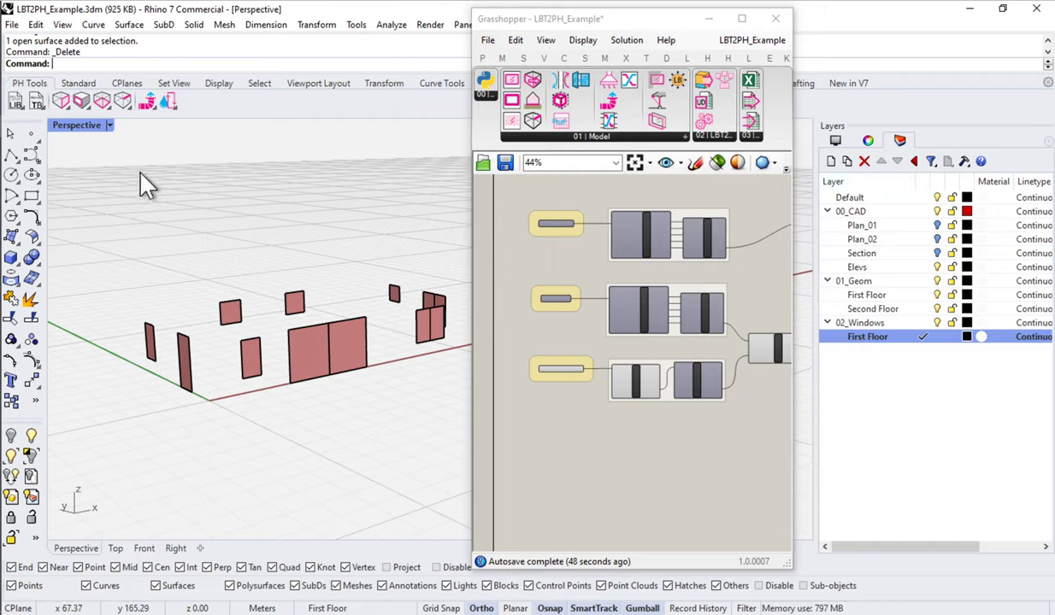
text(show)
key(Return)
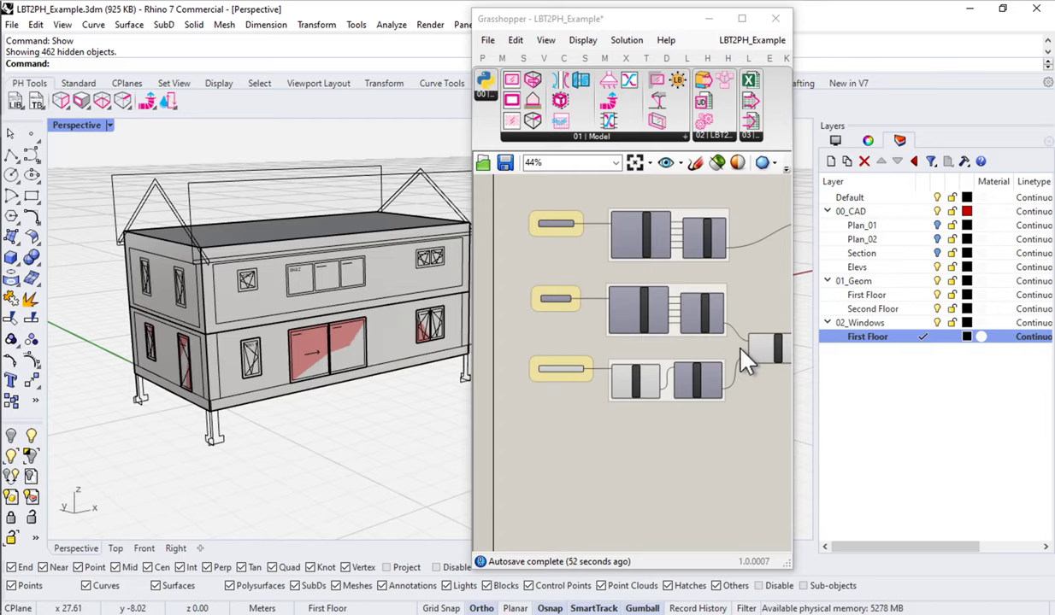
scroll(621, 218, up, 2)
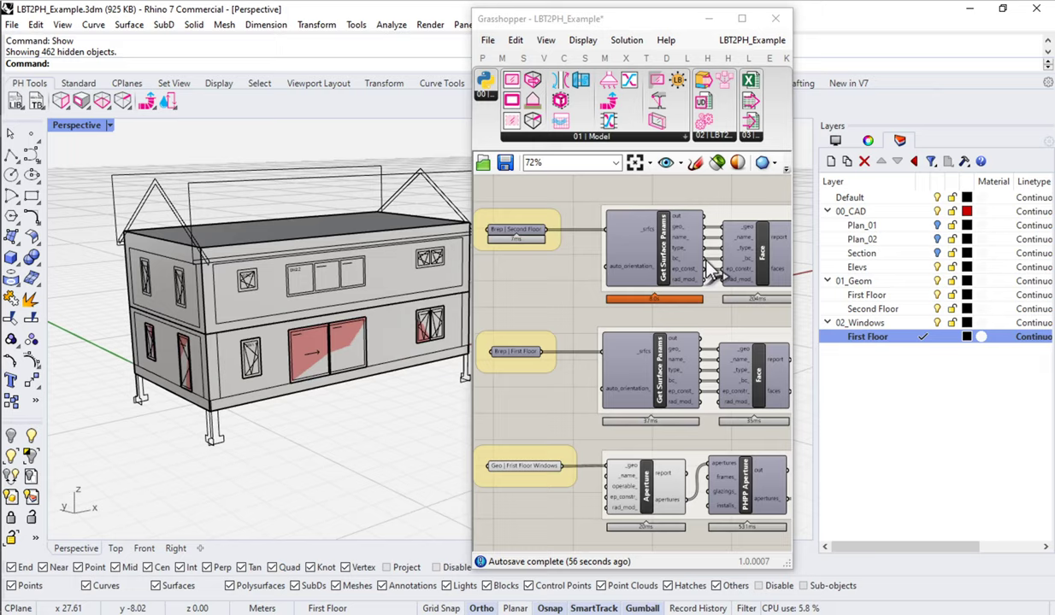
Create a 'Second Floor' sublayer under 02_Windows and make it current.
click(852, 376)
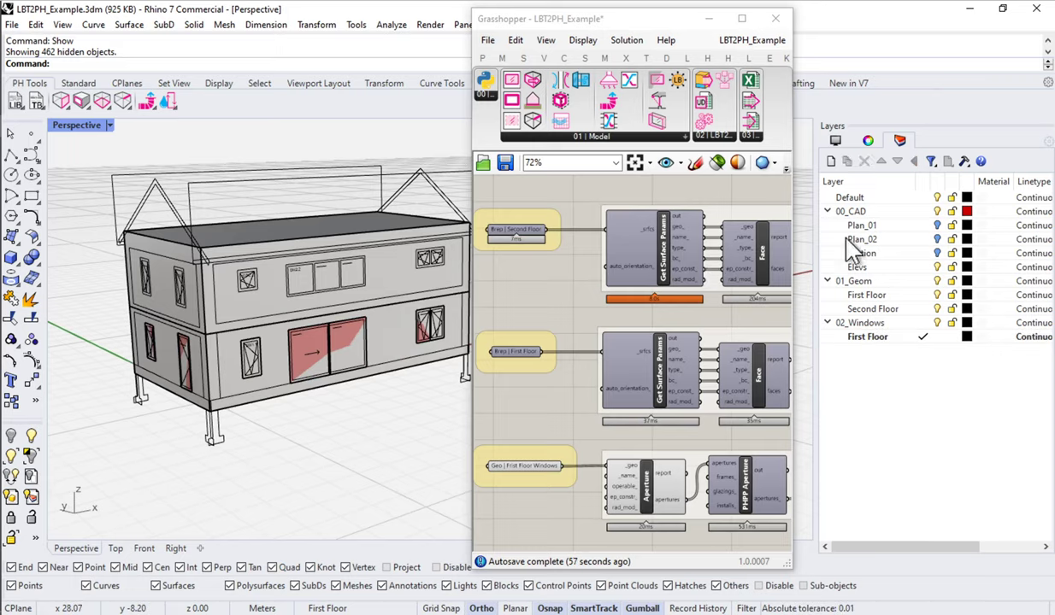
click(832, 163)
text(Seco)
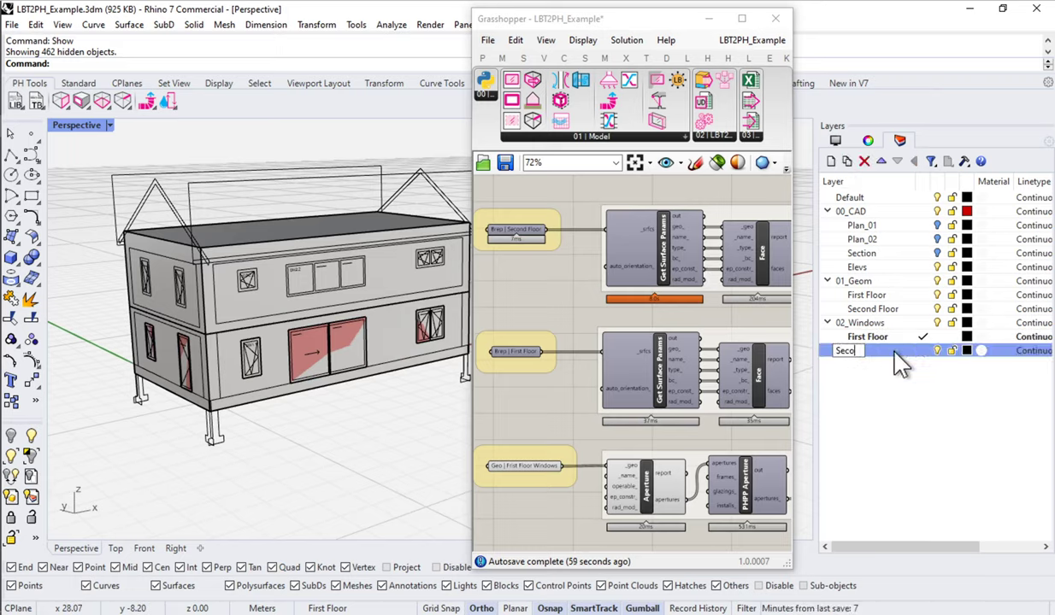
text(nd Floor)
key(Return)
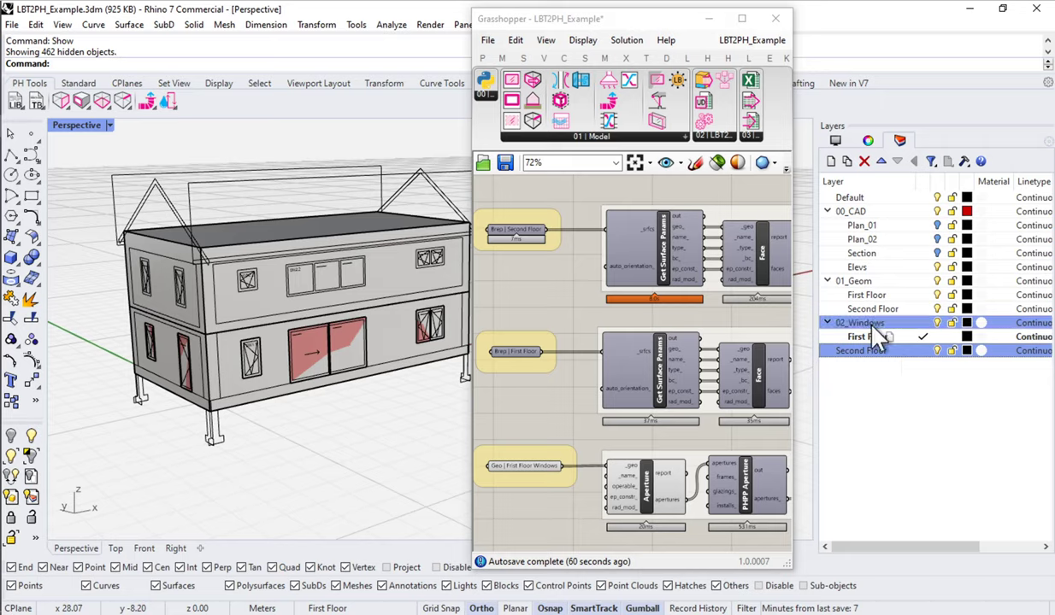
click(921, 351)
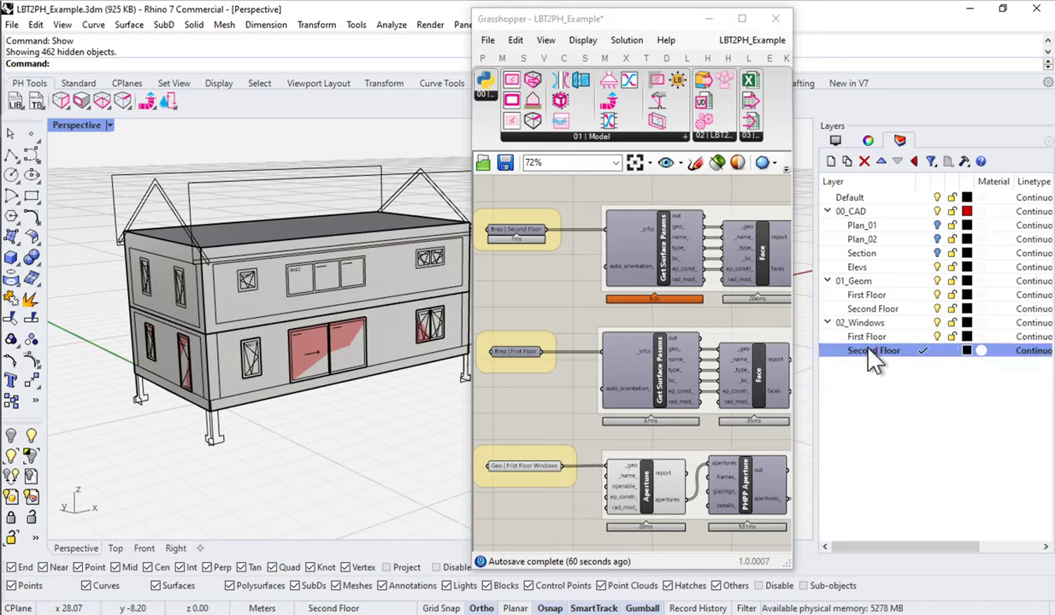
Align the construction plane to the second-floor wall surface.
click(710, 18)
right_drag(394, 310, 195, 363)
scroll(312, 303, up, 5)
scroll(402, 333, up, 6)
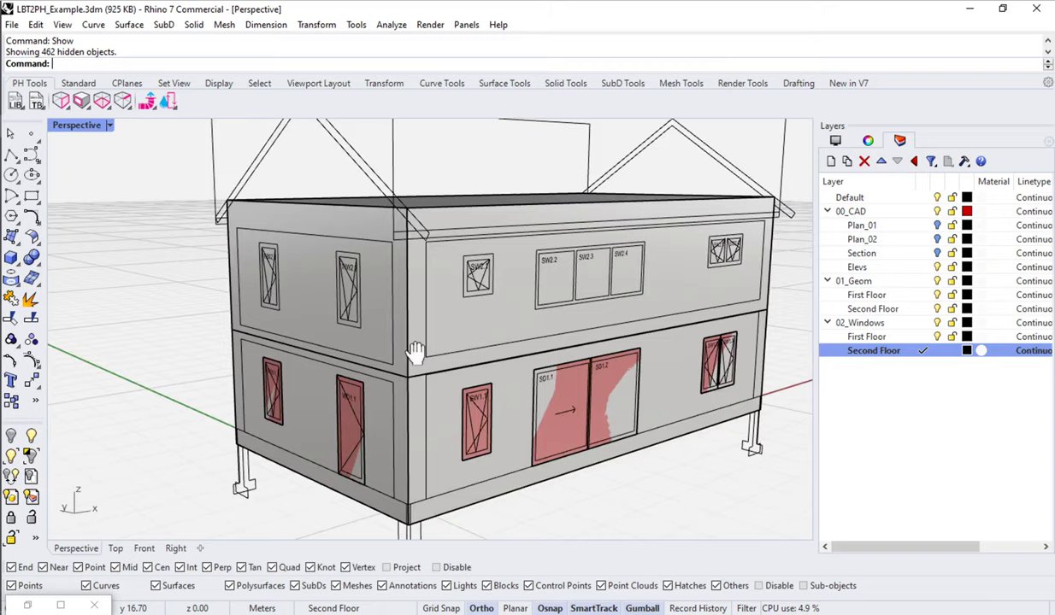
click(389, 290)
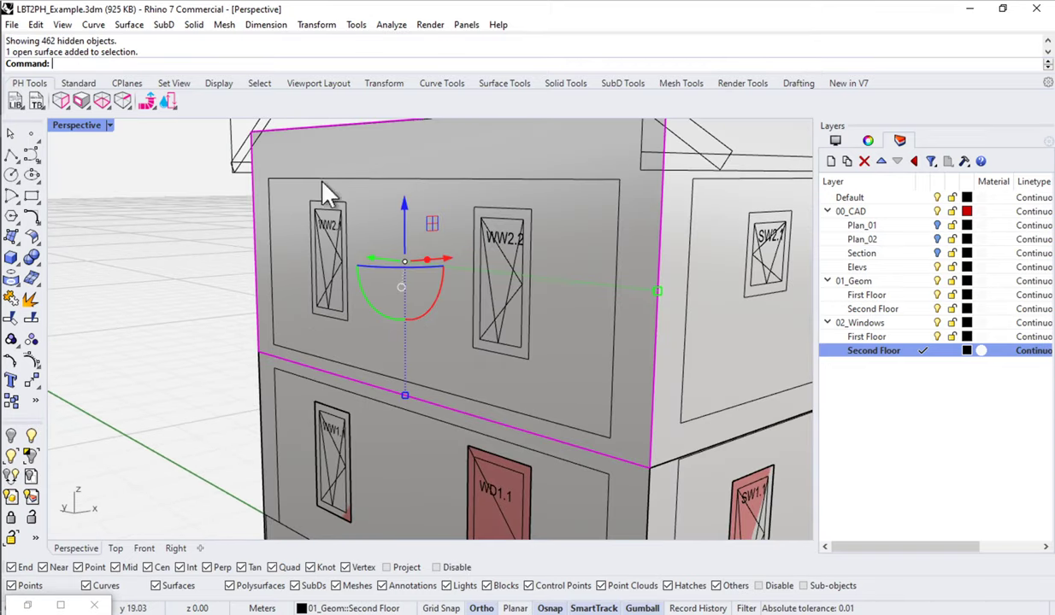
click(126, 83)
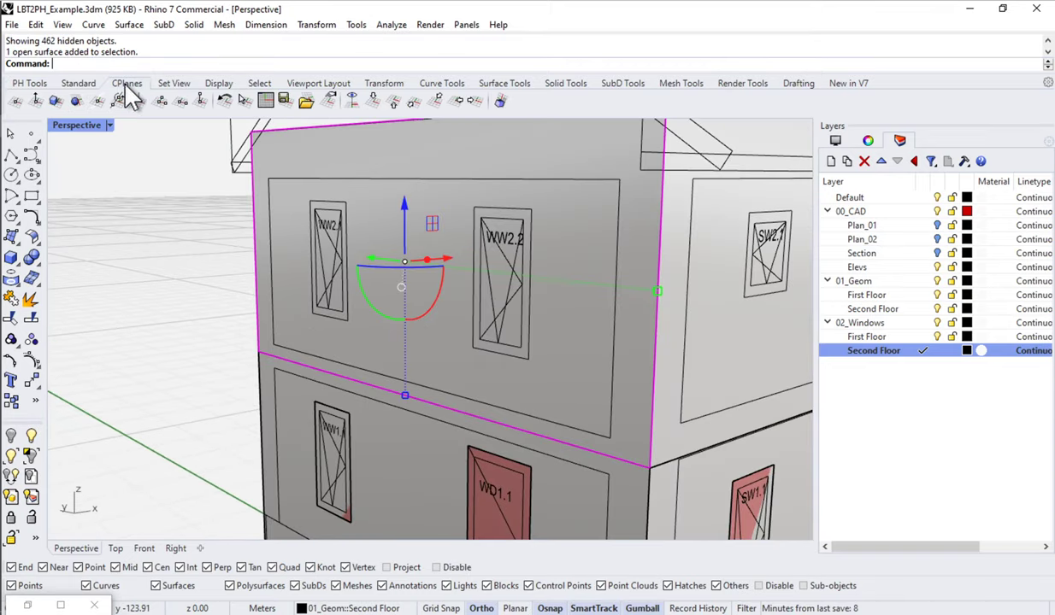
click(75, 102)
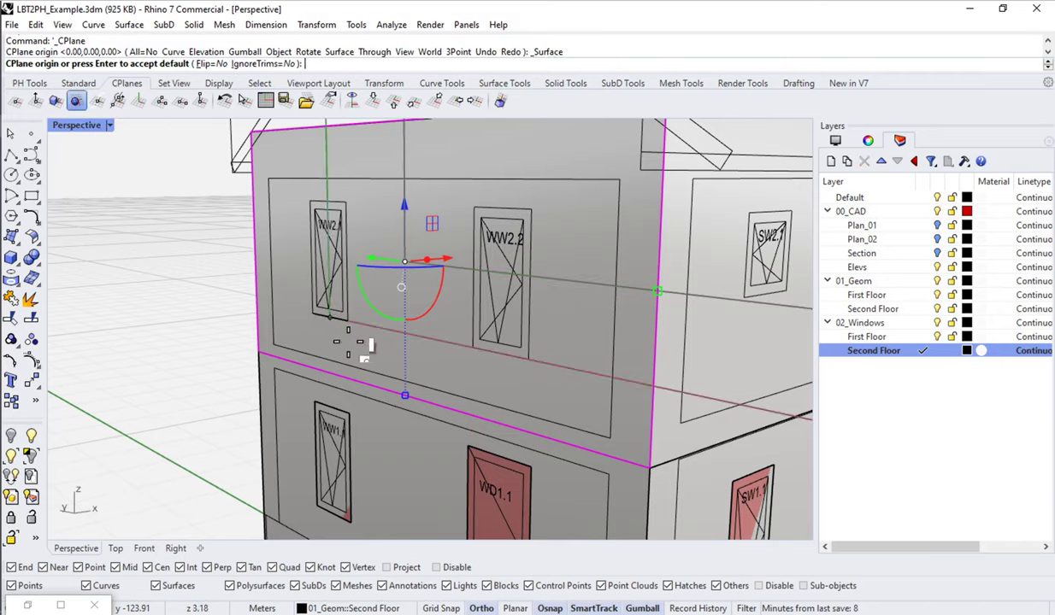
key(Return)
key(Return)
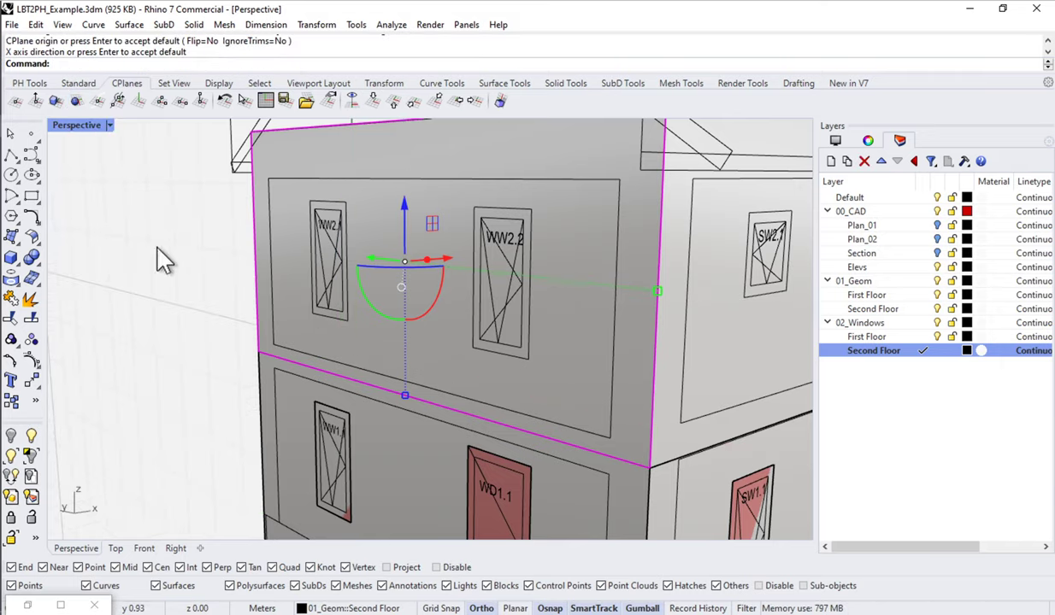
Draw corner-to-corner plane surfaces over windows WW2.1 and WW2.2.
click(11, 237)
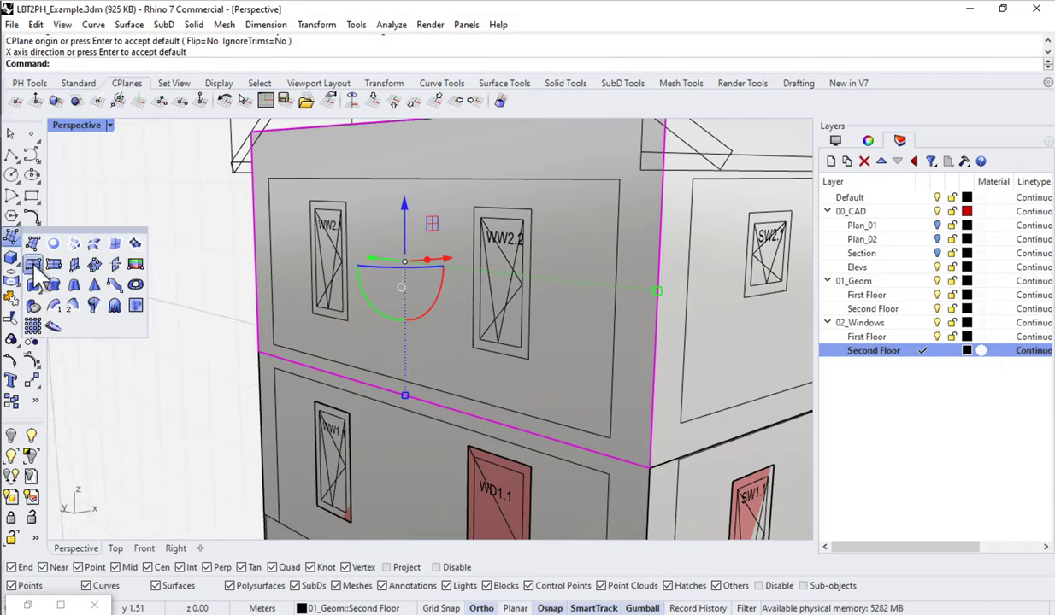
click(33, 265)
click(311, 202)
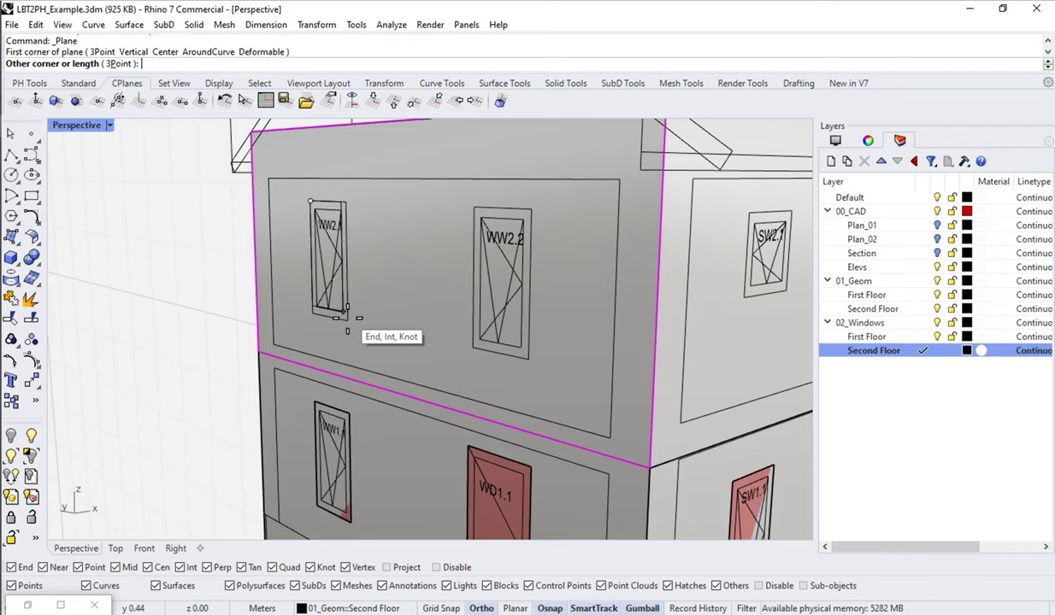
click(347, 318)
key(Return)
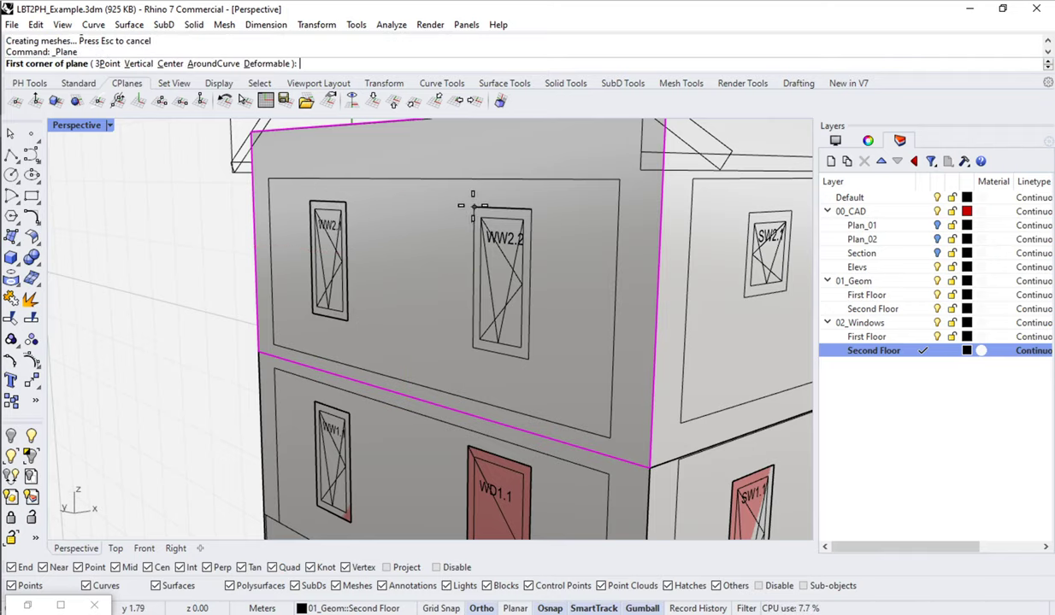
click(473, 207)
click(529, 359)
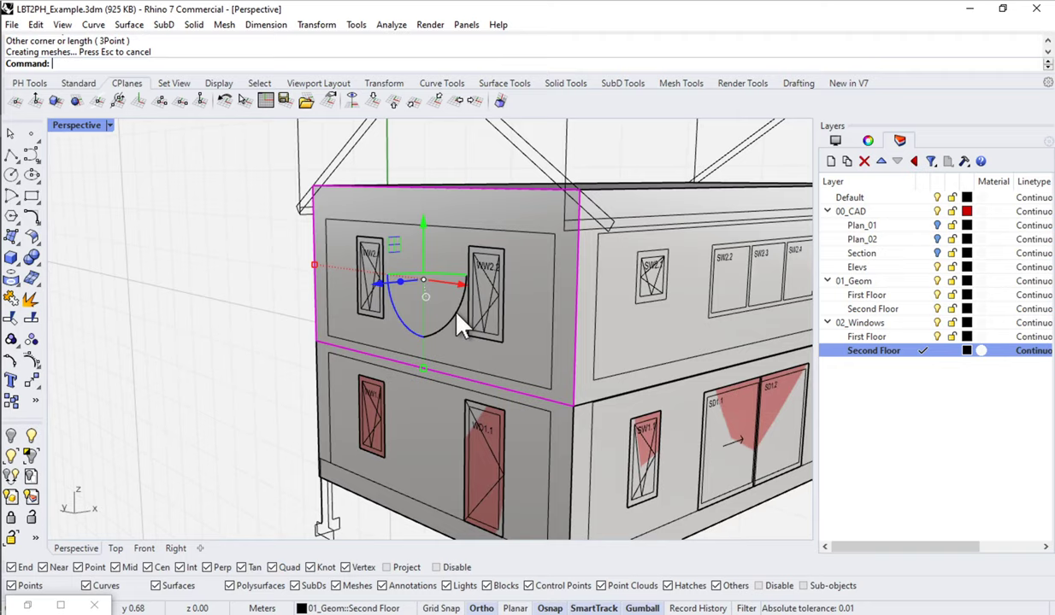
Select both new window surfaces and reset the construction plane to World Top.
drag(261, 224, 531, 363)
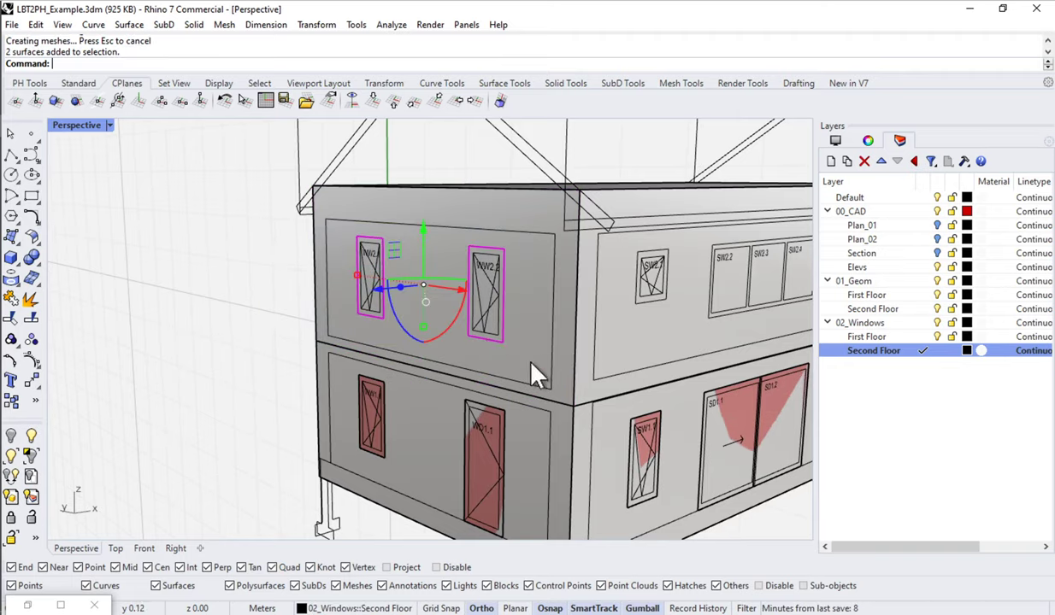
click(376, 101)
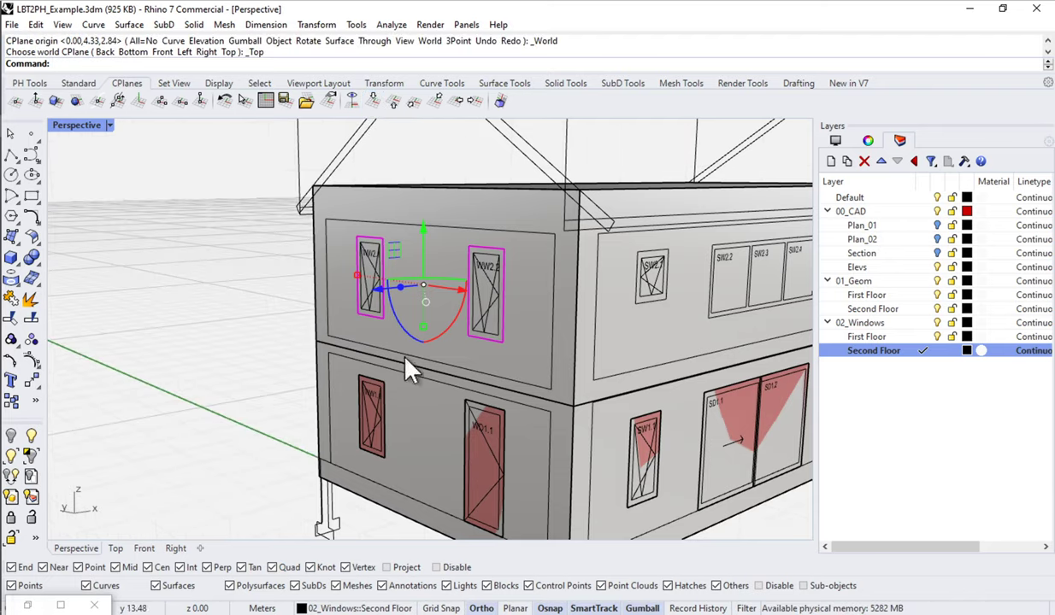
right_drag(443, 338, 272, 316)
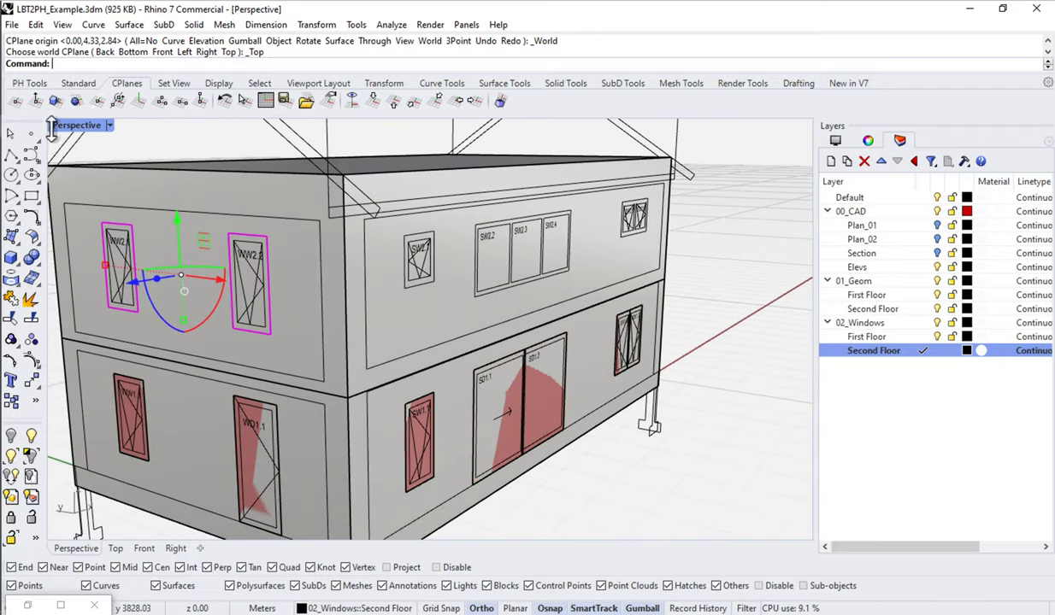
Assign the two windows Optiwin Purista frame, SGG Climatop ONE glazing and variant a.
click(29, 83)
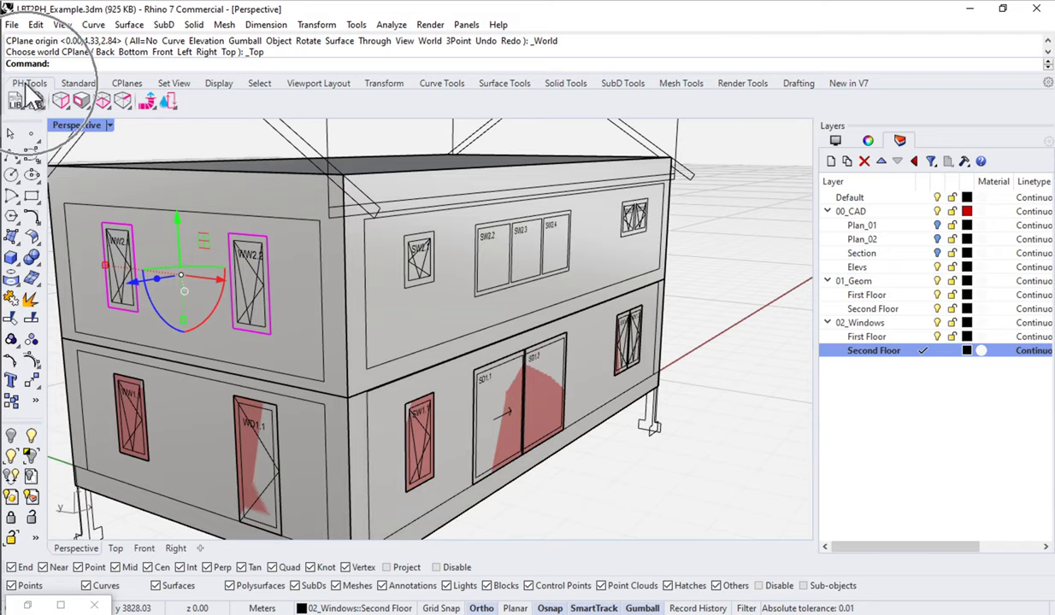
click(82, 101)
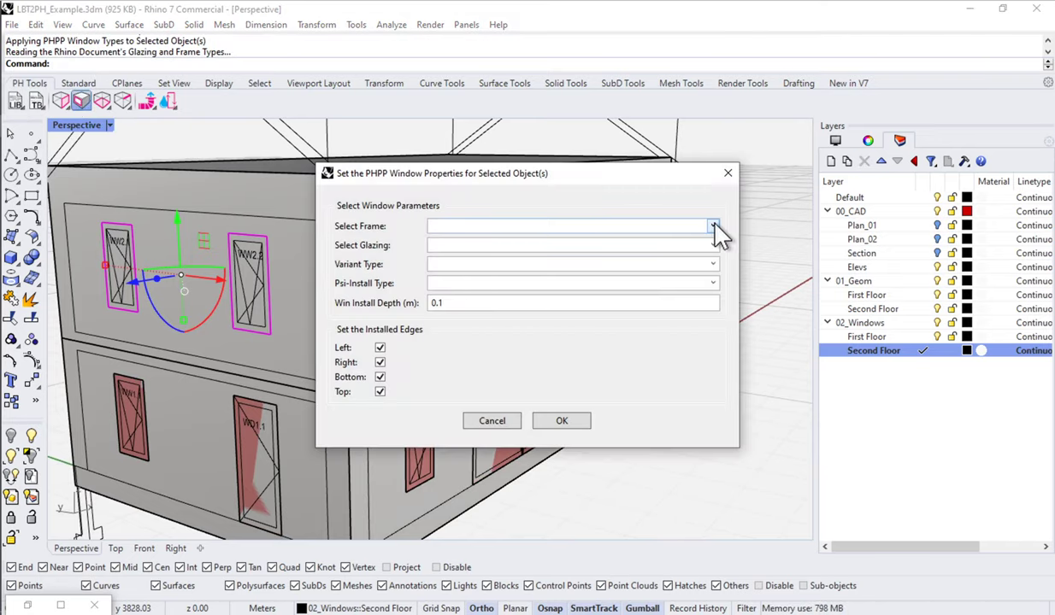
click(712, 227)
click(483, 283)
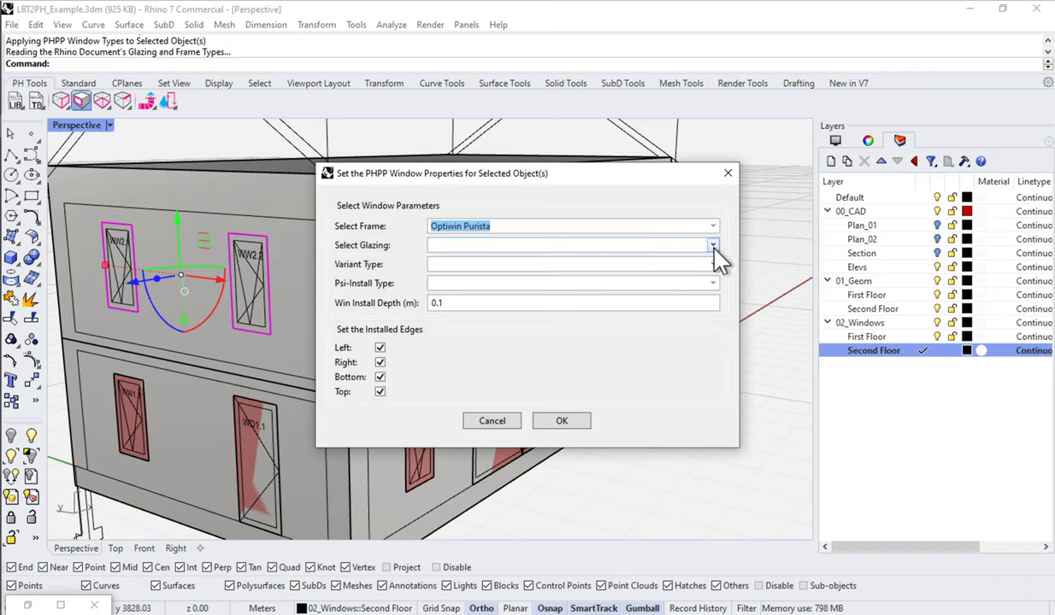
click(713, 246)
click(480, 267)
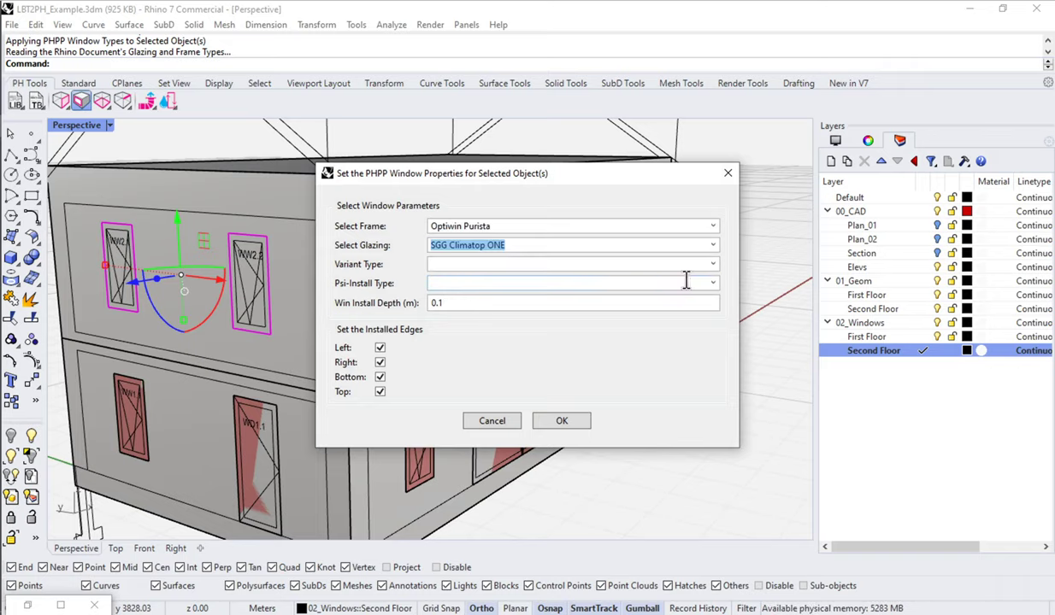
click(713, 264)
click(445, 284)
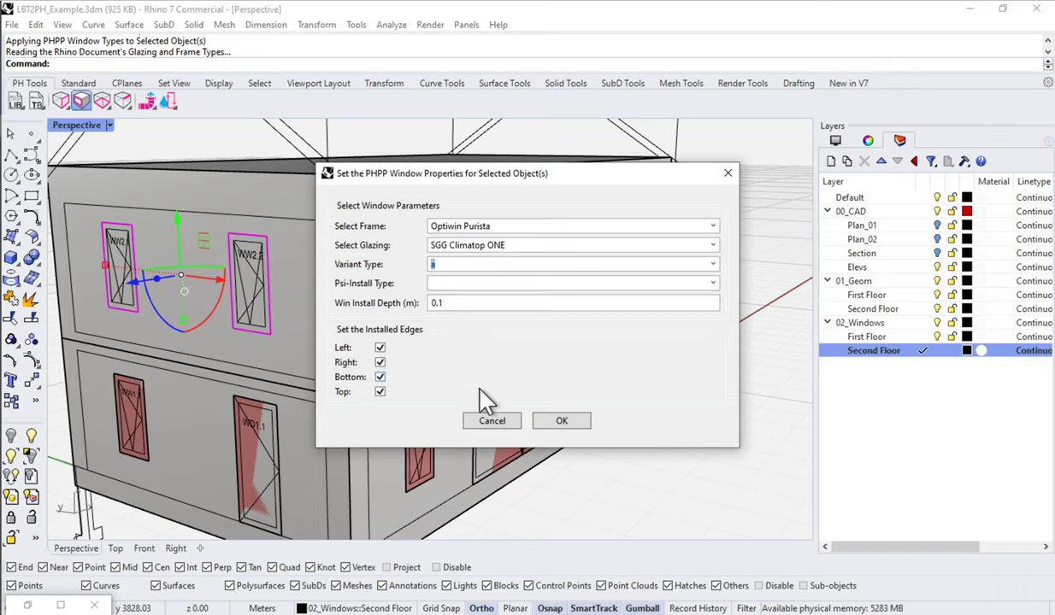
click(561, 422)
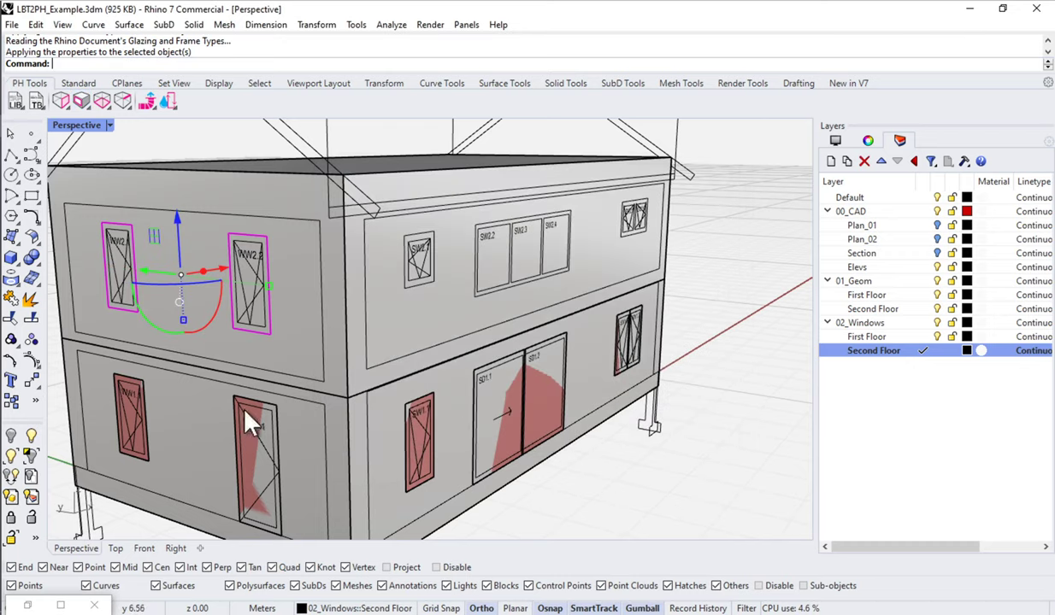
click(28, 605)
Rename the 'Geo | Frist Floor Windows' parameter to 'Geo | First Floor Windows'.
drag(793, 179, 1045, 180)
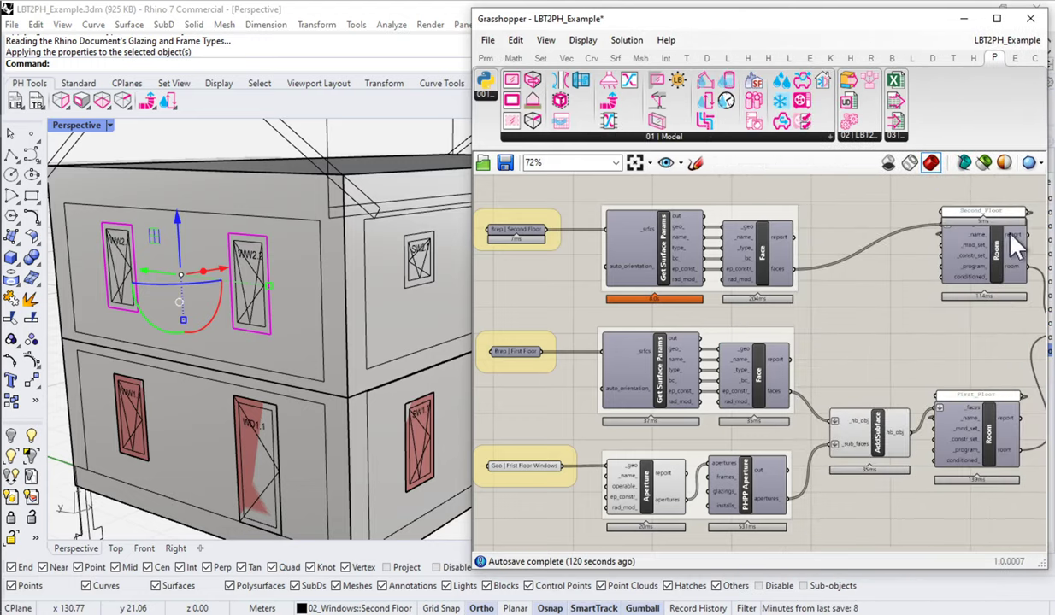
scroll(565, 464, up, 4)
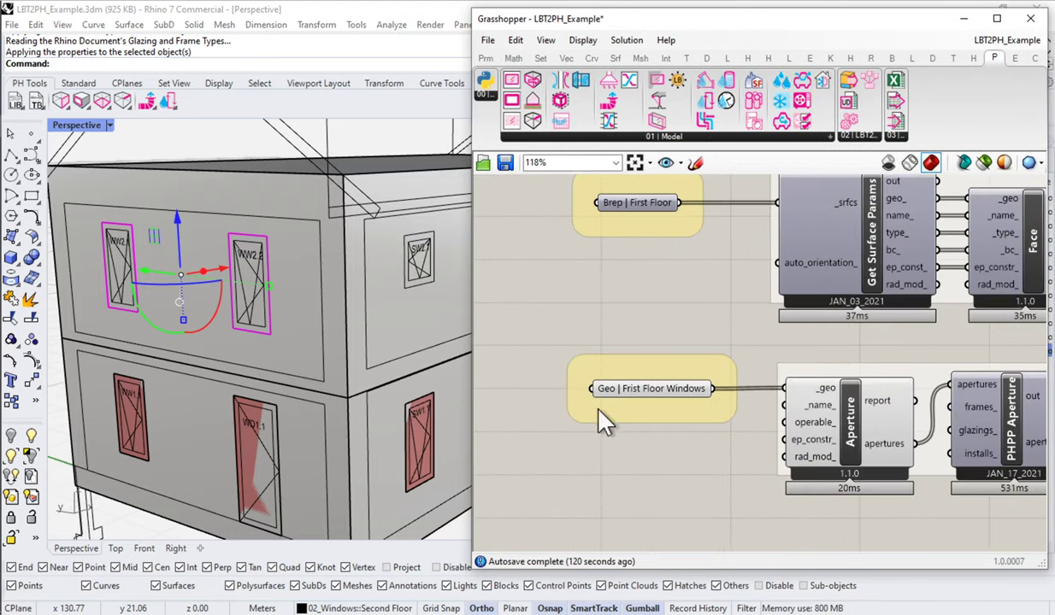
scroll(639, 406, up, 2)
right_click(641, 400)
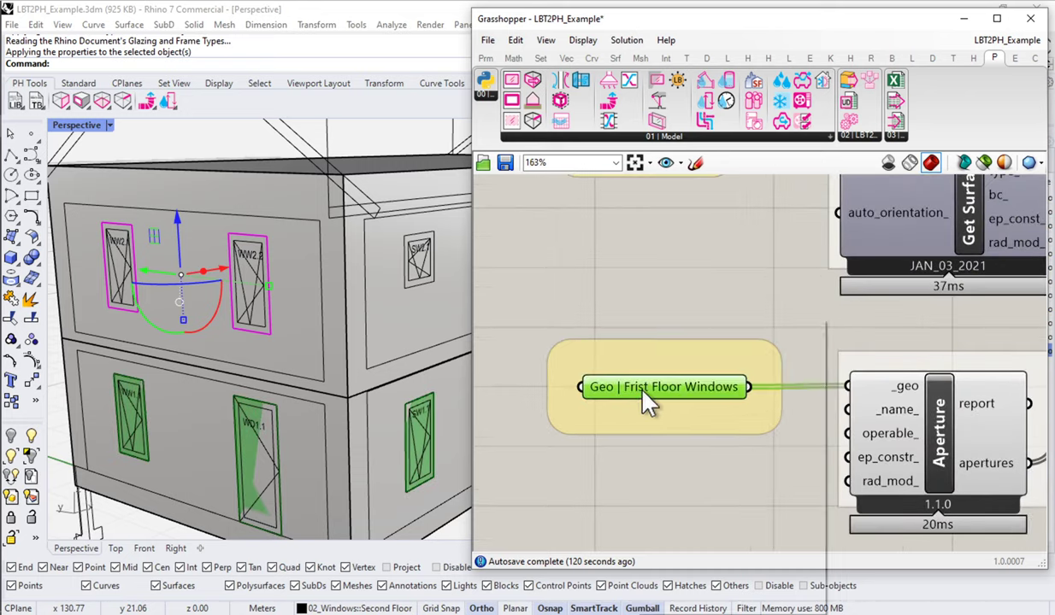
text(FirstFloor Windows)
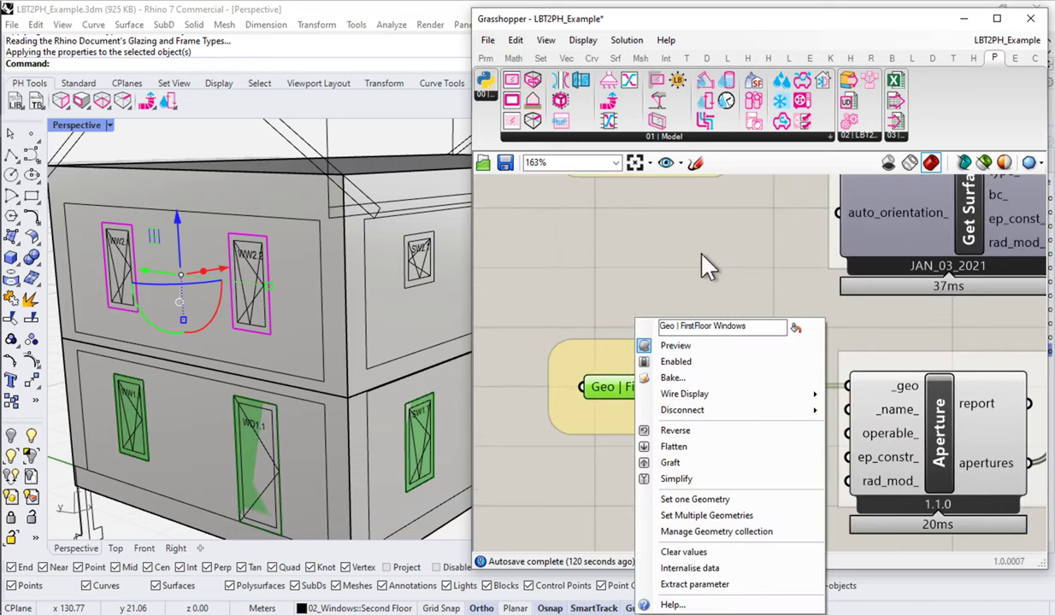
click(702, 256)
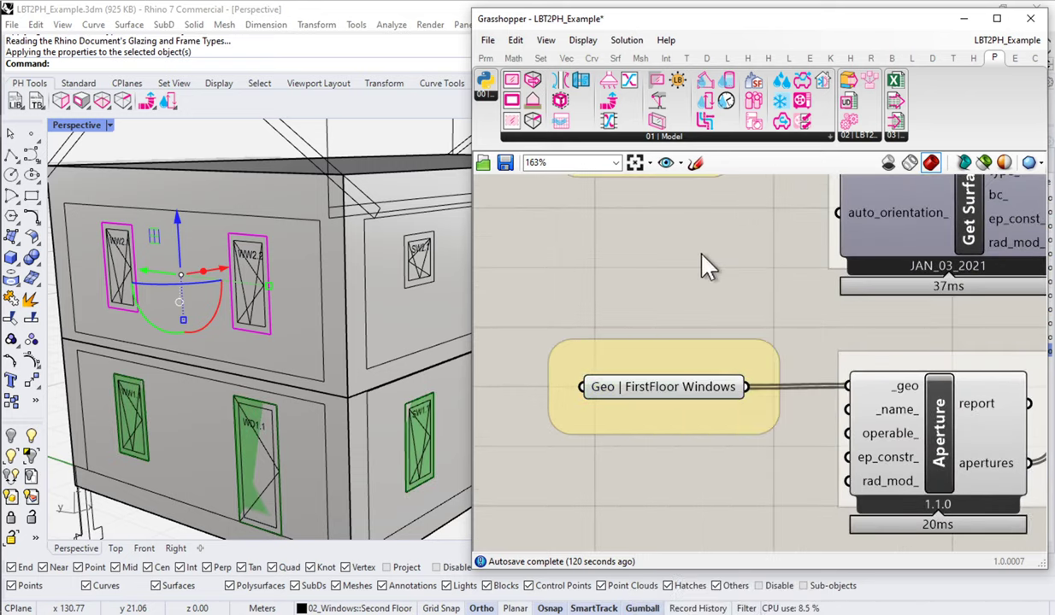
right_click(683, 393)
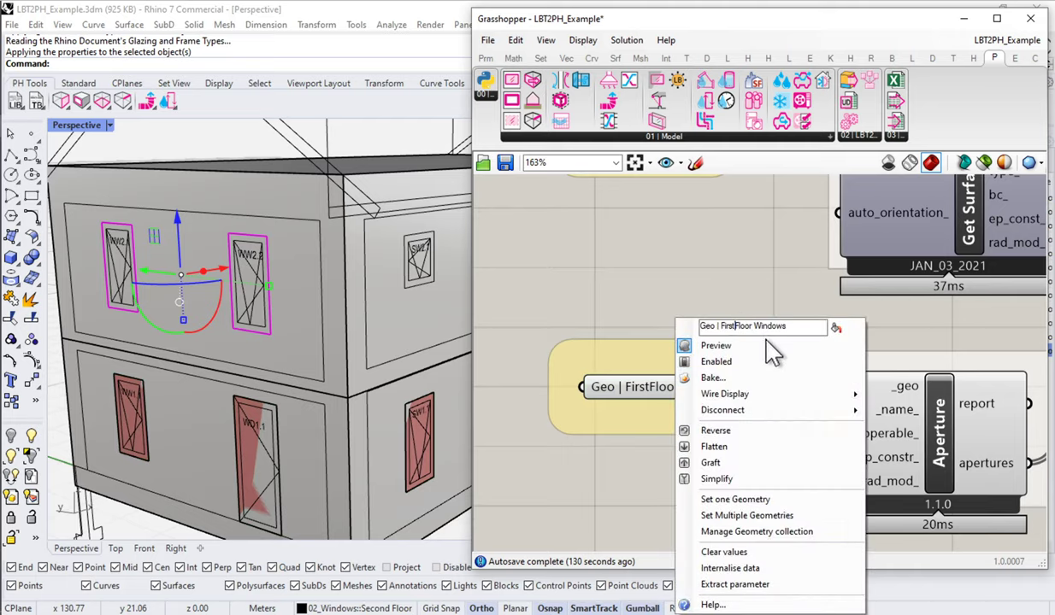
click(718, 261)
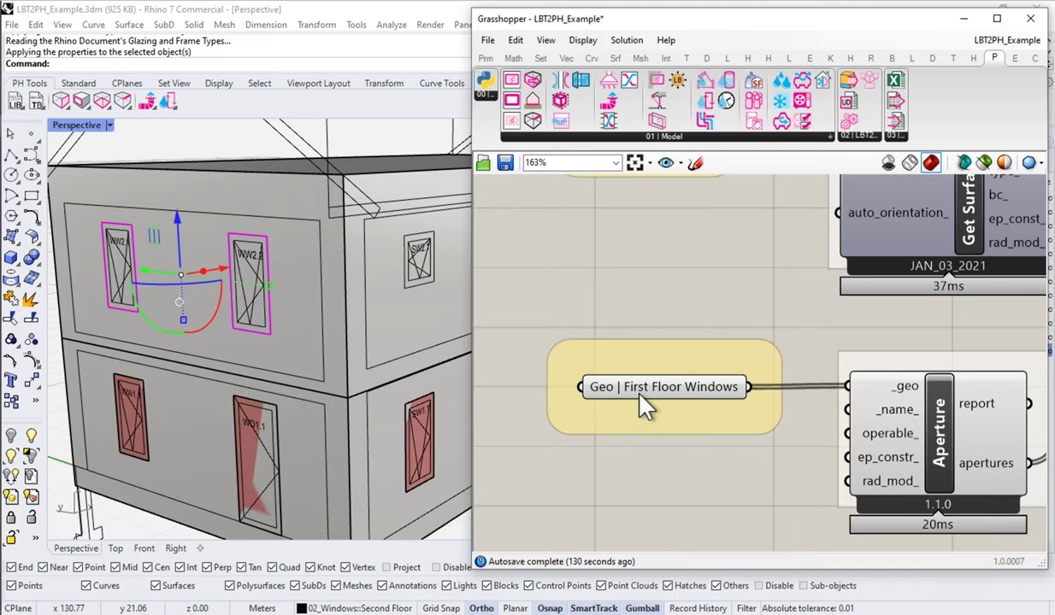
scroll(698, 419, down, 3)
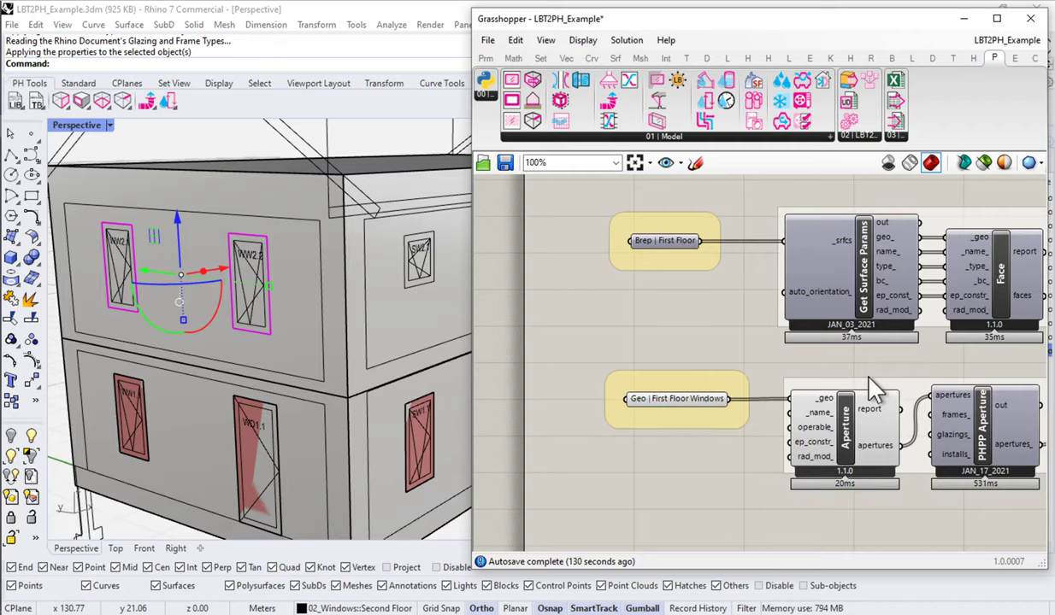
scroll(697, 286, up, 1)
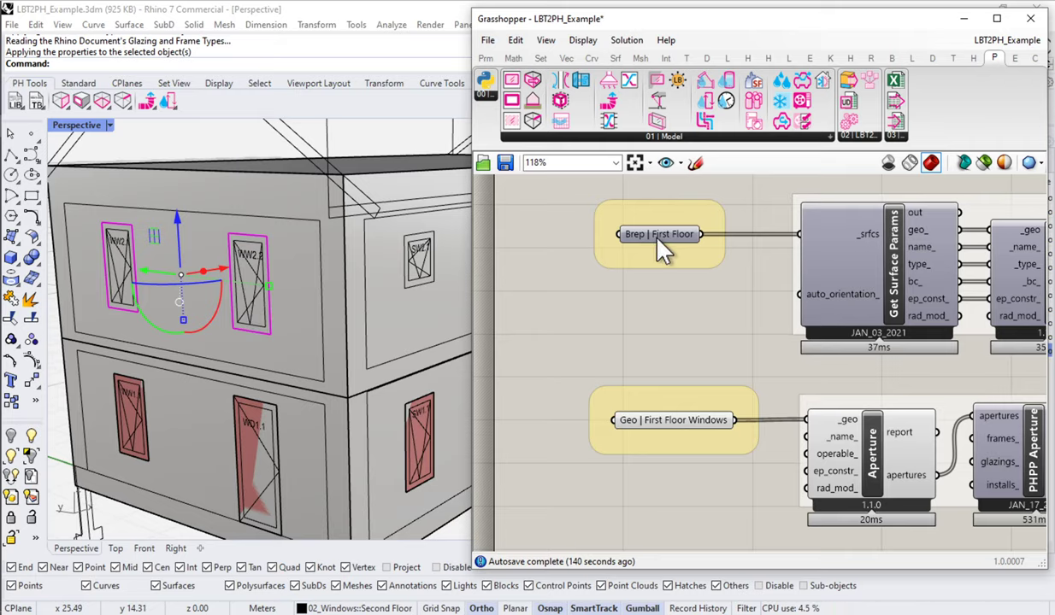
scroll(606, 259, down, 3)
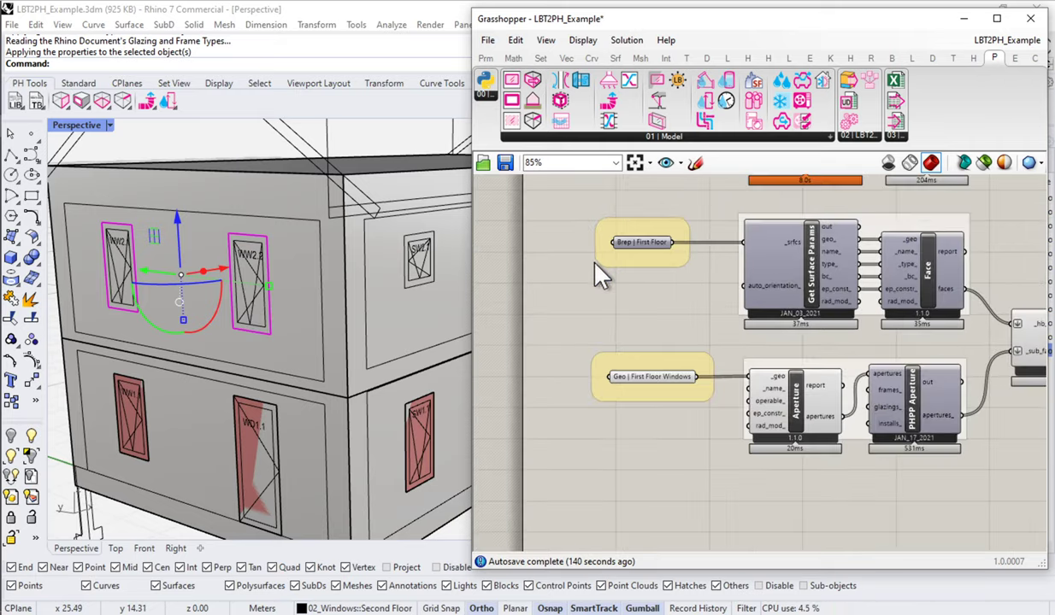
Rearrange the first-floor face, aperture and room components lower on the canvas.
right_drag(842, 363, 733, 359)
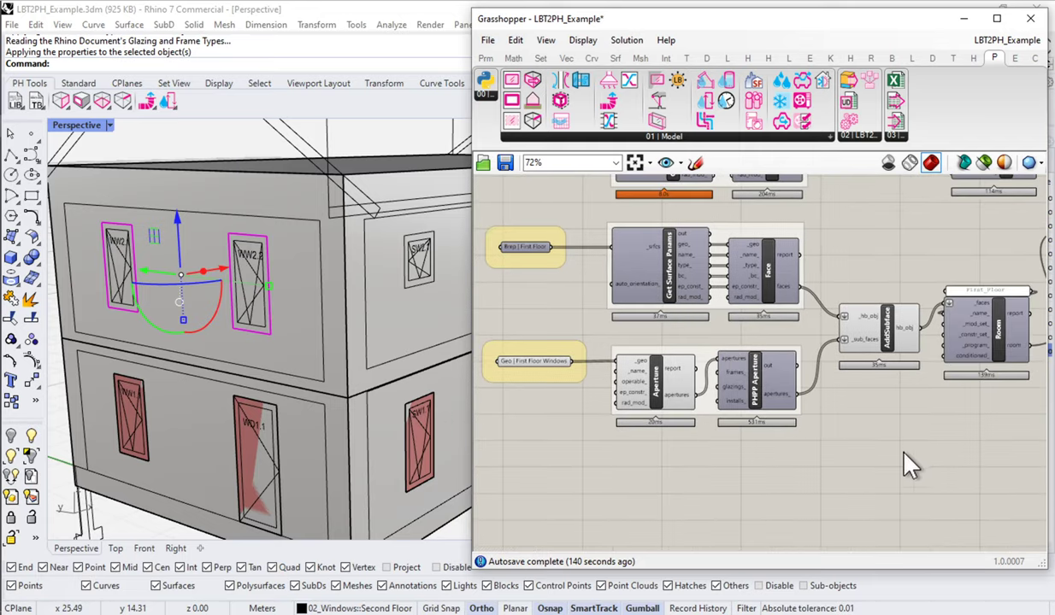
drag(905, 446, 510, 222)
drag(755, 275, 763, 318)
click(794, 495)
drag(793, 494, 480, 368)
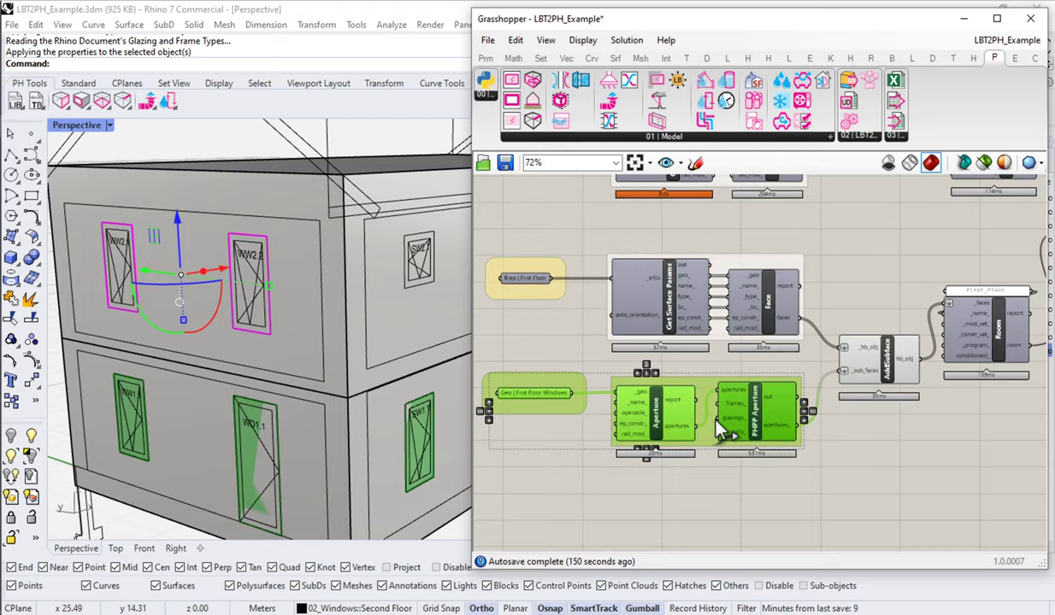
drag(721, 430, 721, 415)
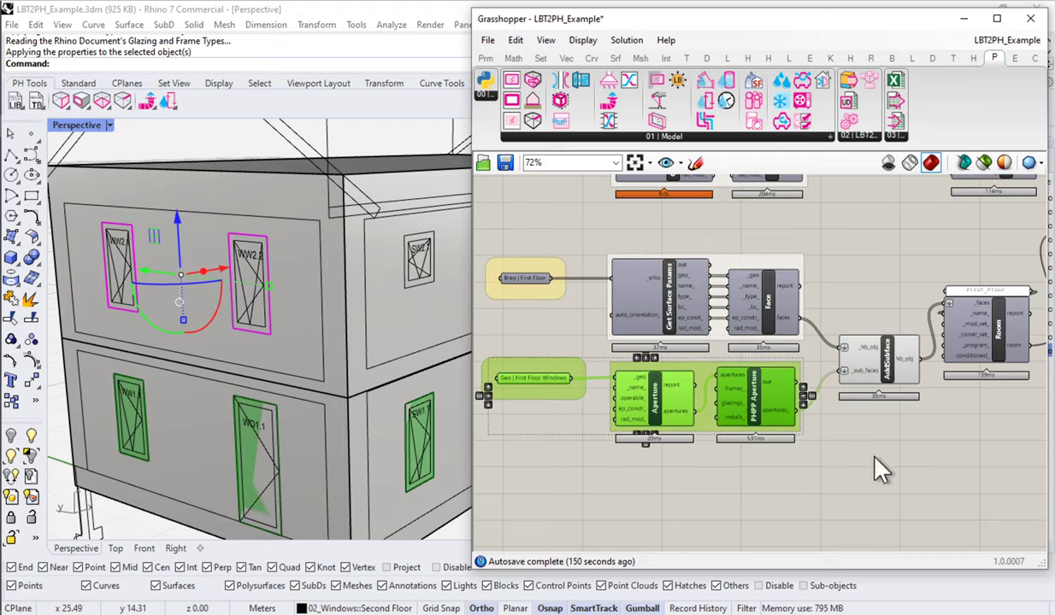
drag(889, 453, 512, 250)
drag(640, 302, 669, 358)
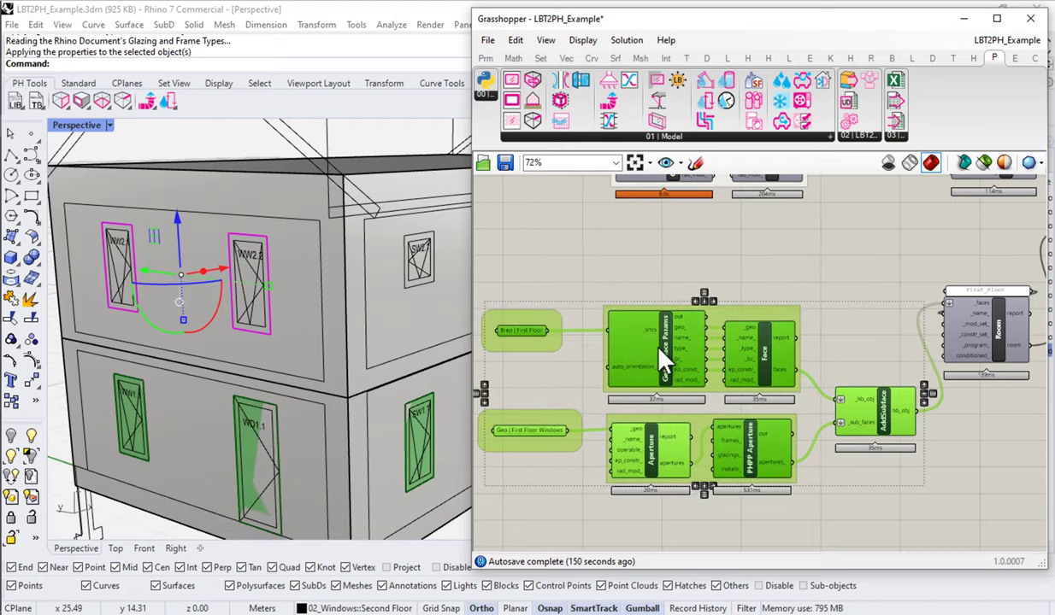
click(878, 530)
drag(977, 331, 977, 417)
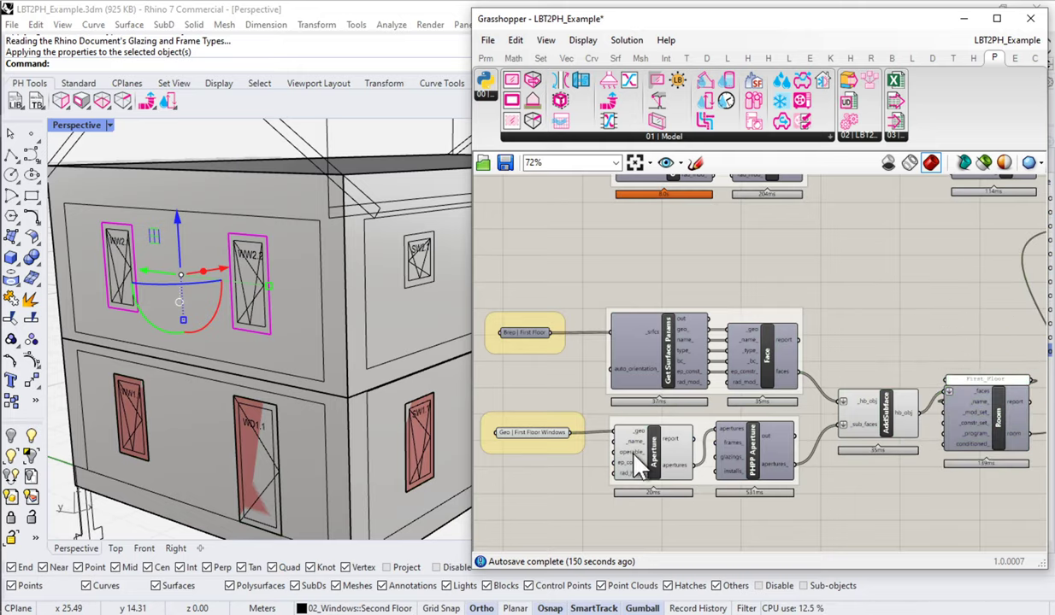
Copy the Geo, Aperture, PHPP Aperture and AddSubface chain and paste it up on the second-floor row.
right_drag(610, 436, 674, 422)
scroll(675, 422, up, 2)
drag(985, 500, 539, 389)
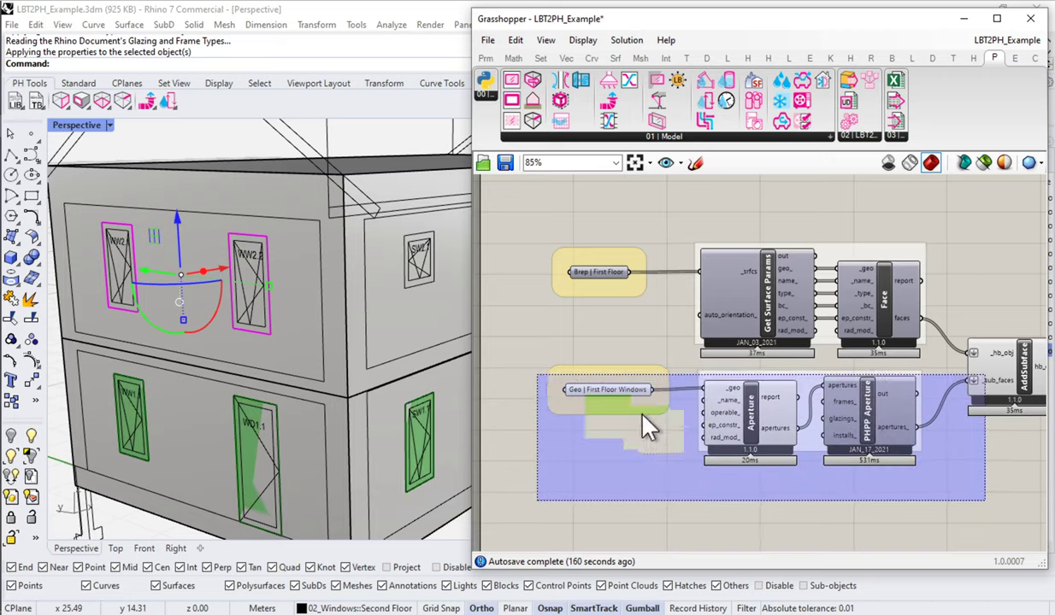
right_drag(649, 397, 617, 383)
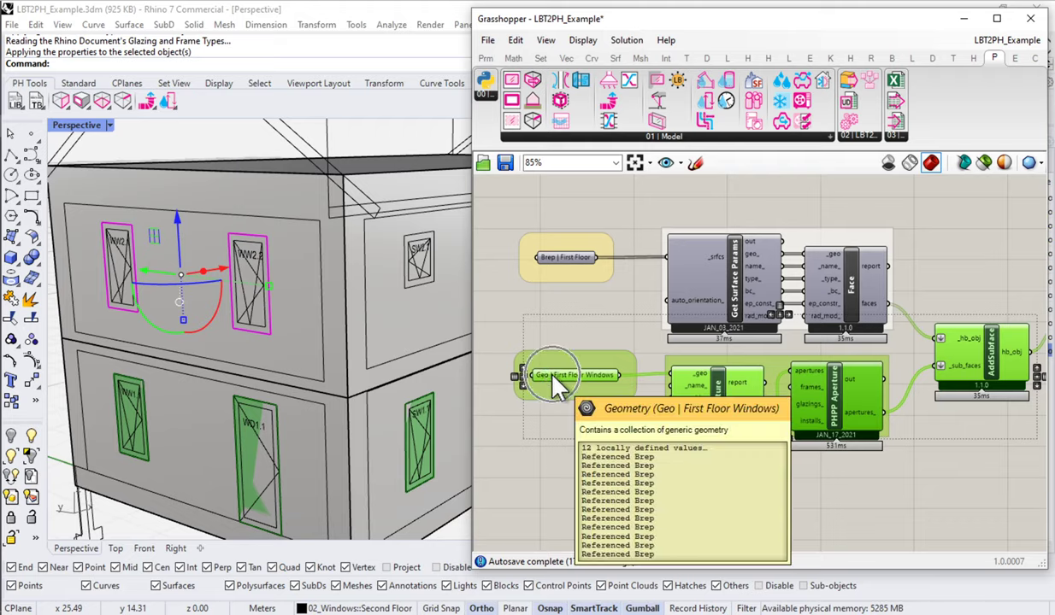
click(516, 42)
click(518, 42)
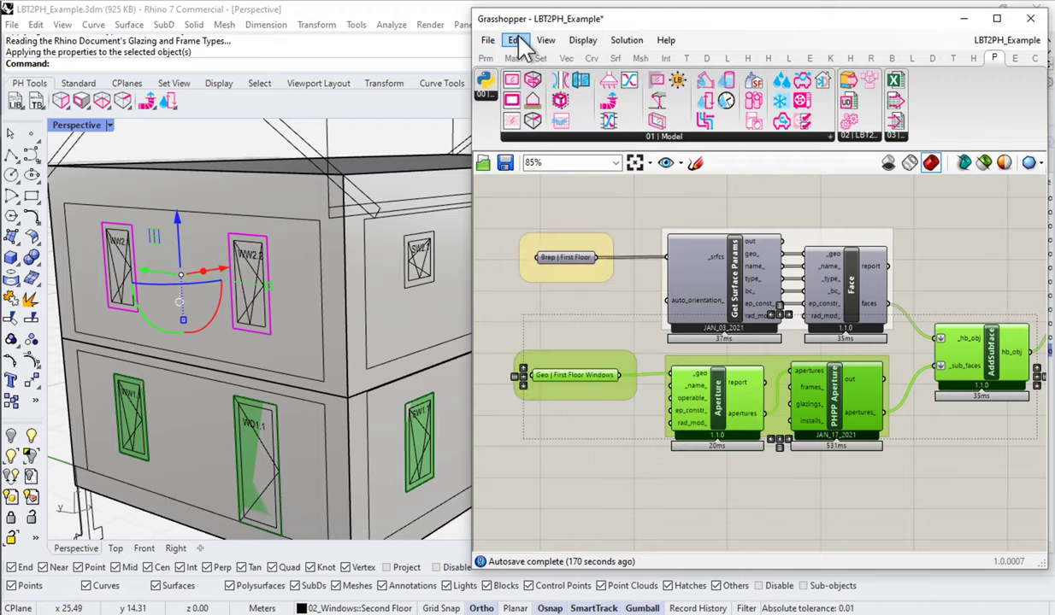
click(518, 42)
click(541, 135)
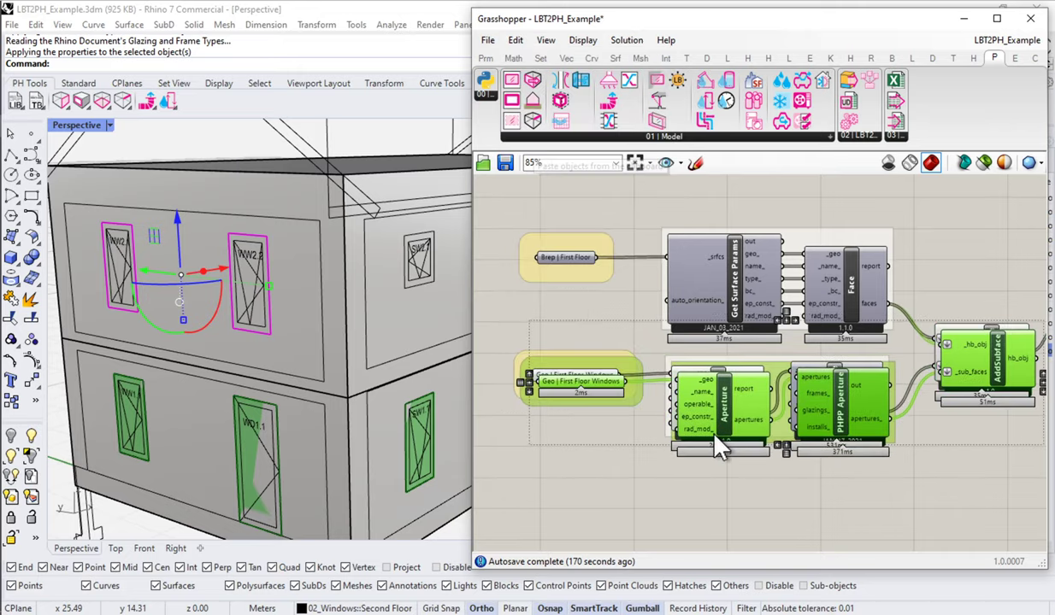
scroll(719, 443, down, 4)
drag(725, 431, 721, 273)
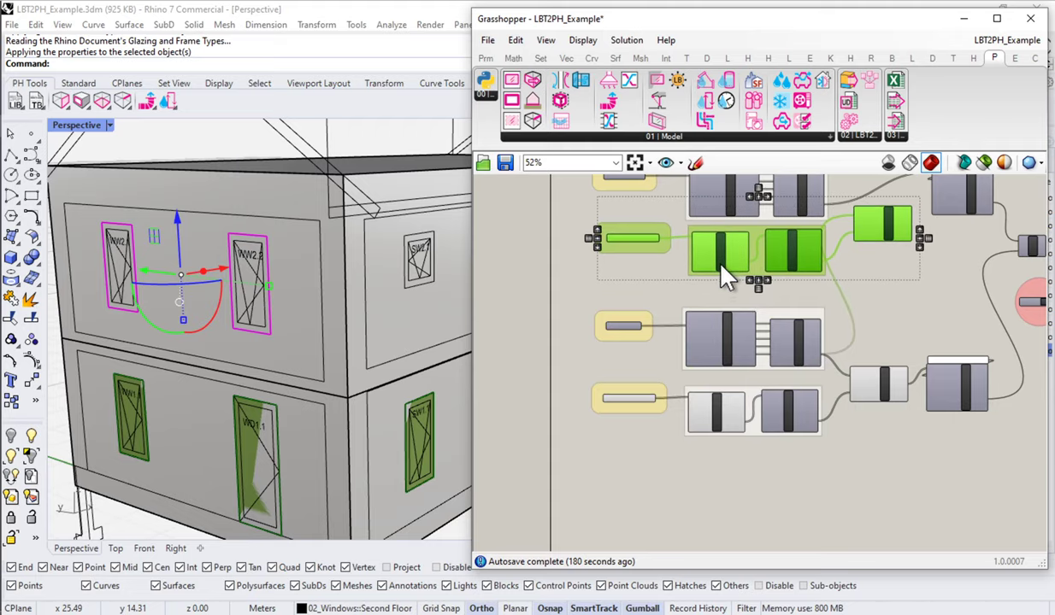
Wire the Brep | Second Floor faces into the new AddSubface's _hb_obj input.
right_drag(714, 277, 659, 328)
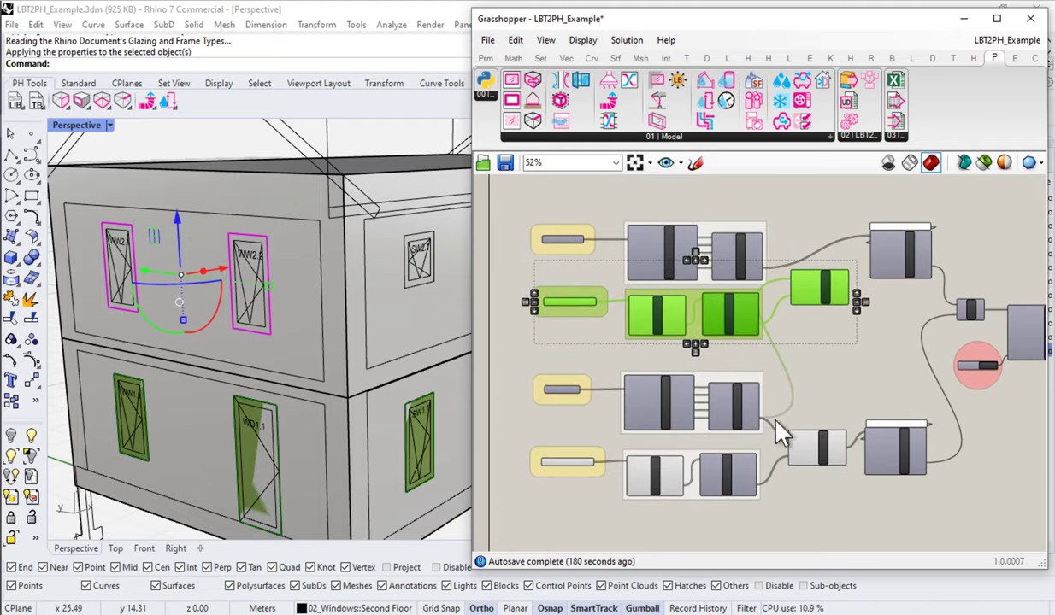
click(817, 342)
scroll(752, 257, up, 4)
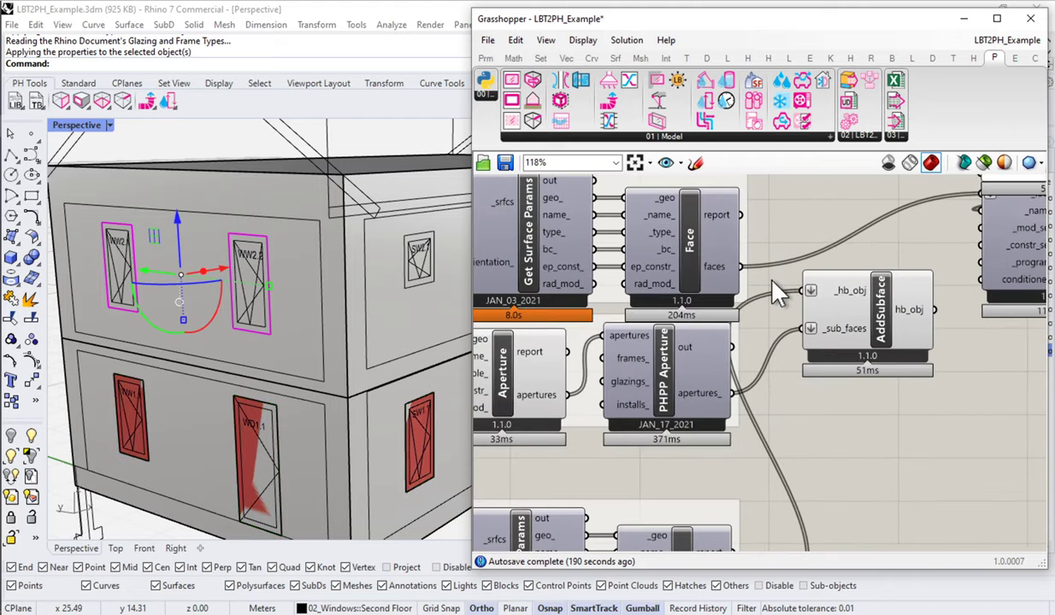
mouse_move(858, 292)
drag(741, 269, 805, 297)
scroll(806, 360, down, 2)
right_drag(714, 419, 799, 409)
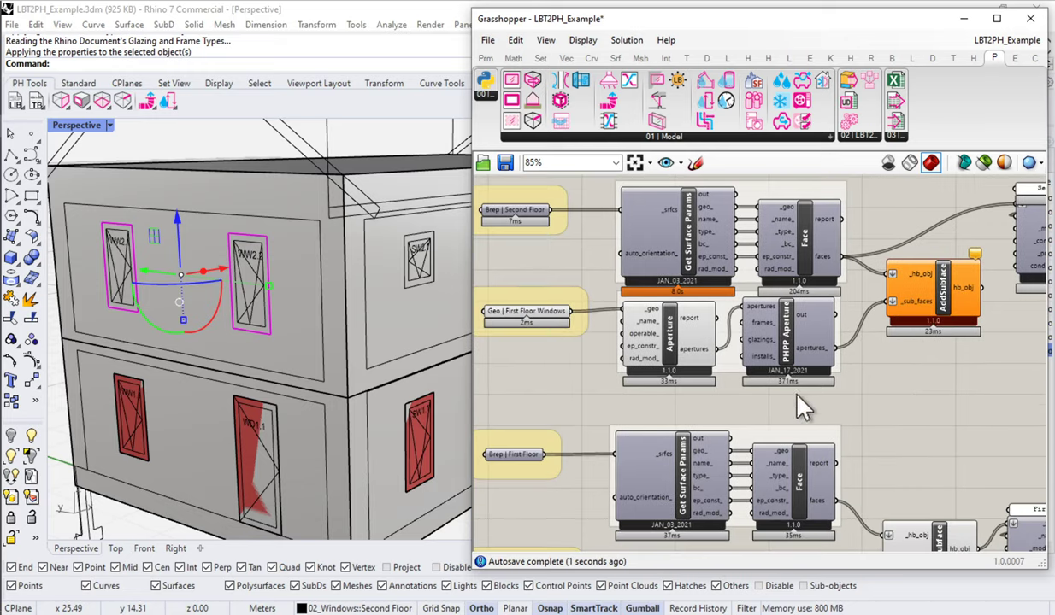
drag(799, 409, 536, 302)
drag(665, 324, 670, 331)
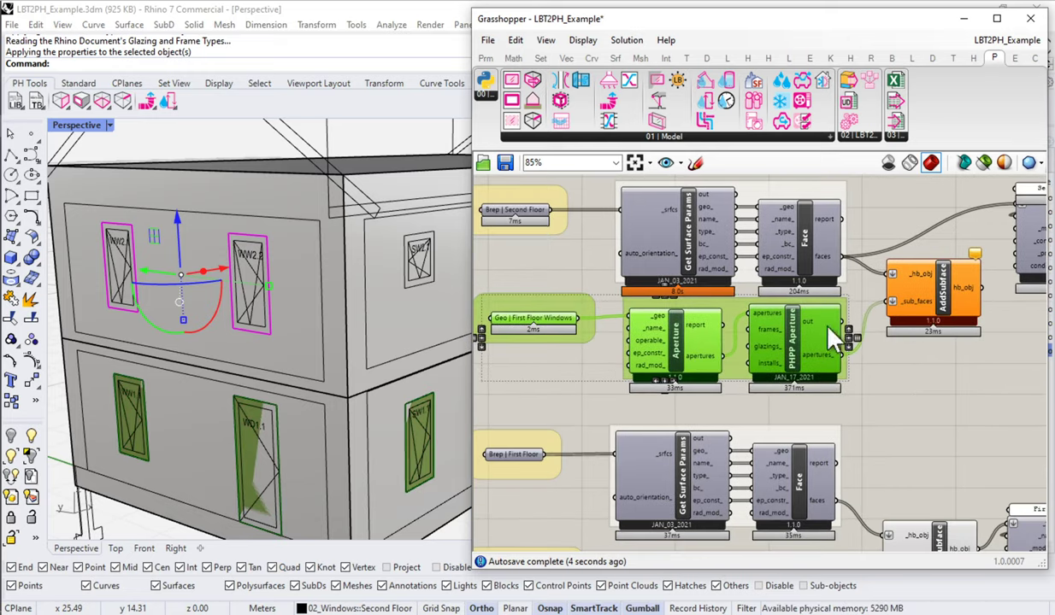
click(578, 284)
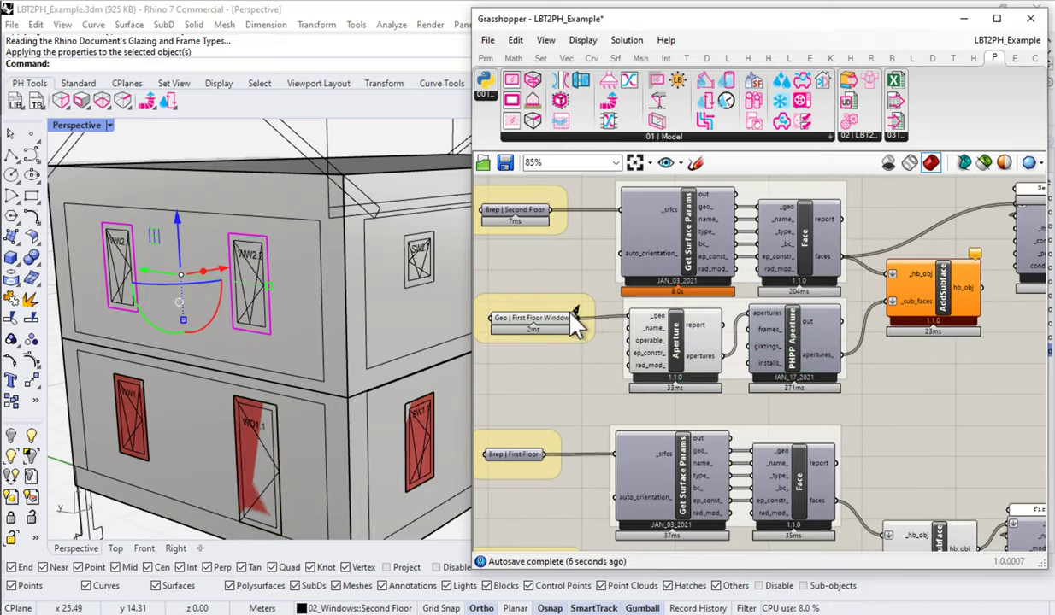
click(532, 328)
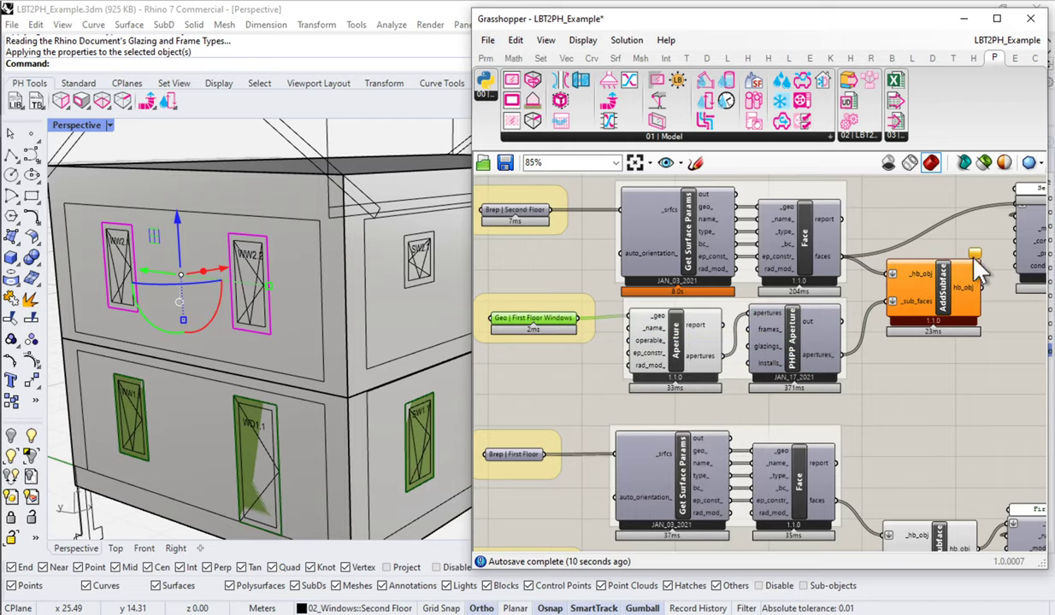
mouse_move(937, 247)
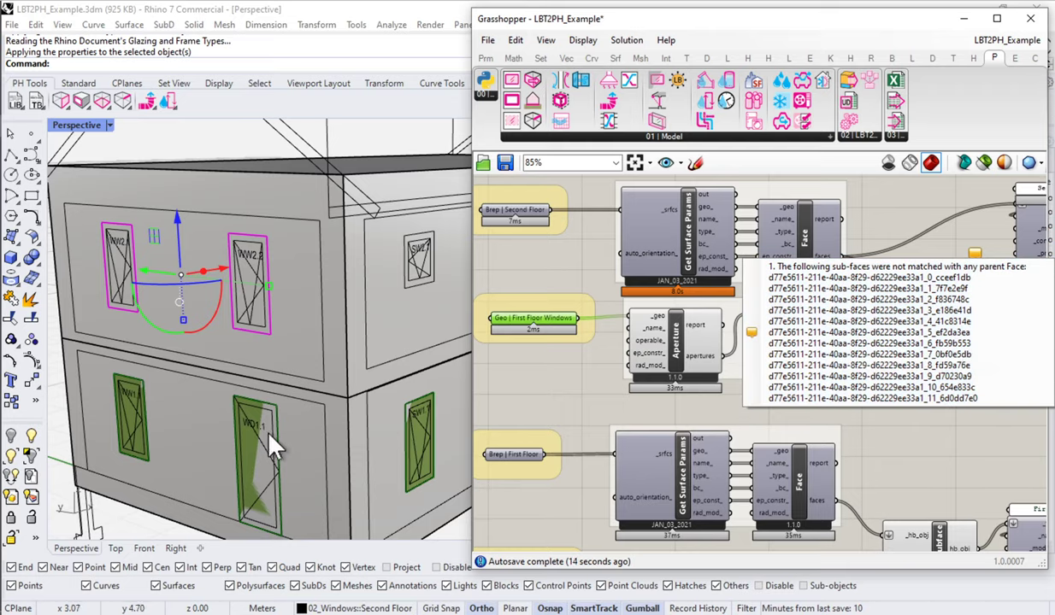
Hide the first-floor wall surface and the CAD elevation curves.
click(257, 481)
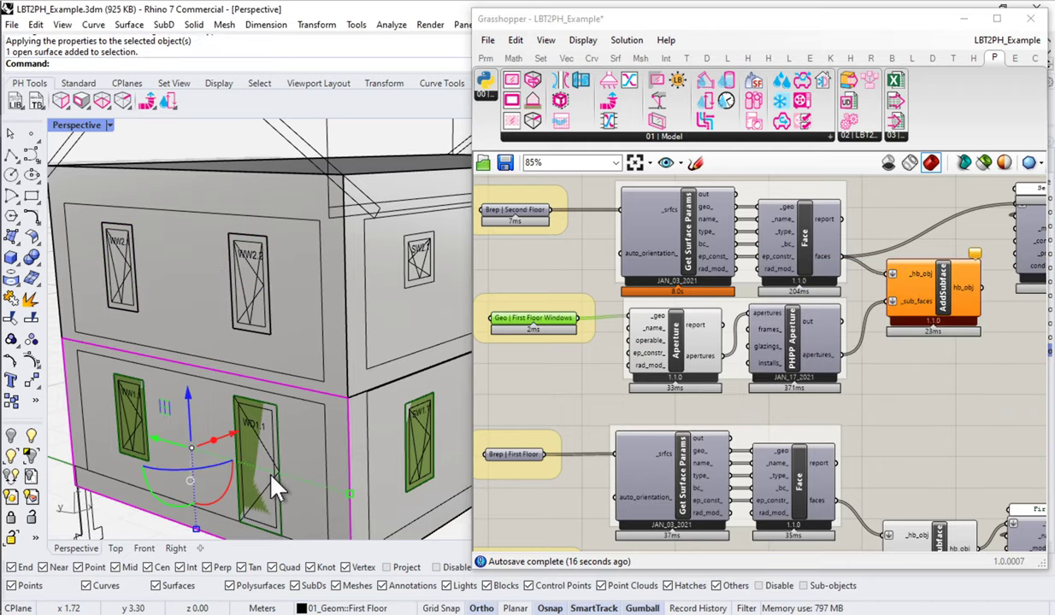
shift+click(277, 467)
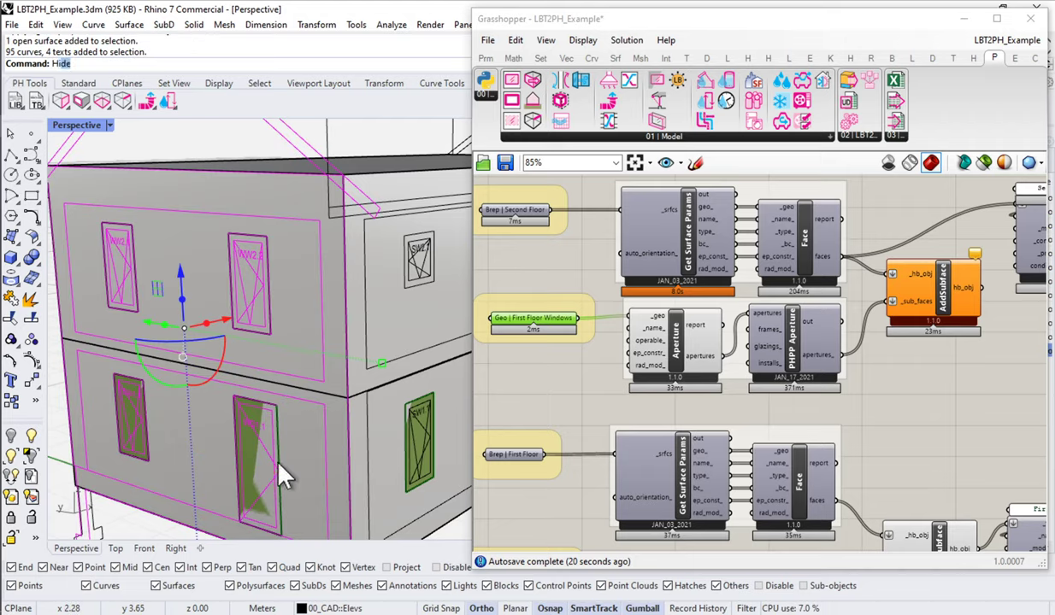
key(Return)
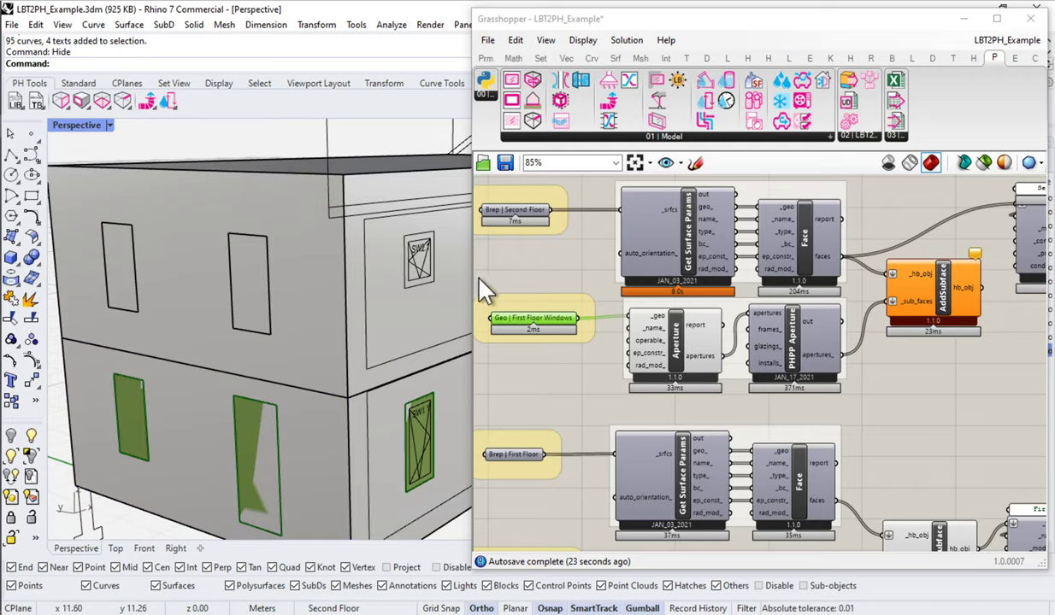
Rename the copied windows parameter to 'Geo | Second Floor Windows'.
right_drag(523, 329, 631, 334)
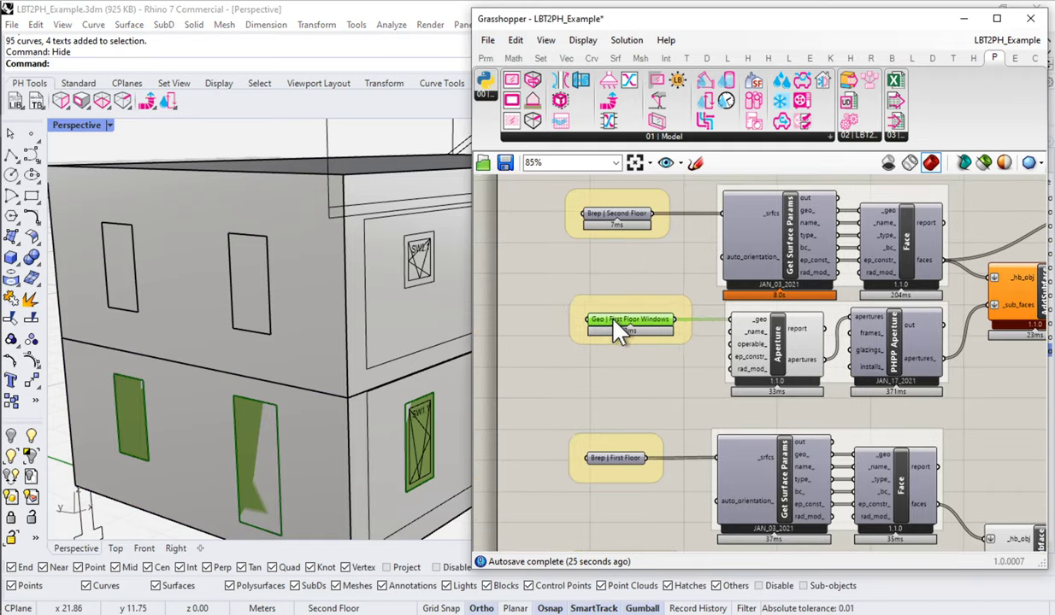
right_click(630, 334)
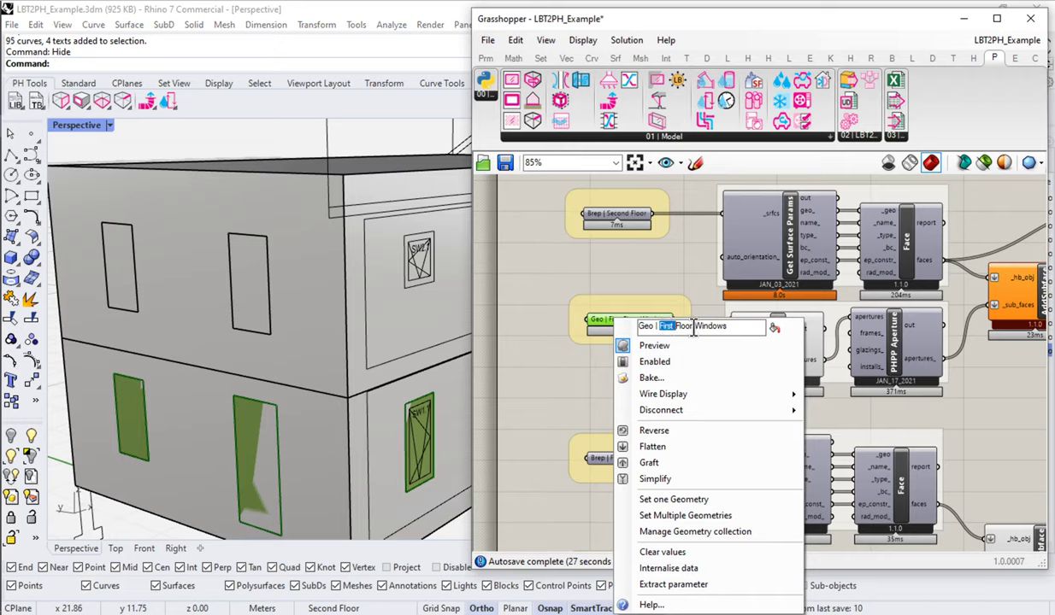
text(Second)
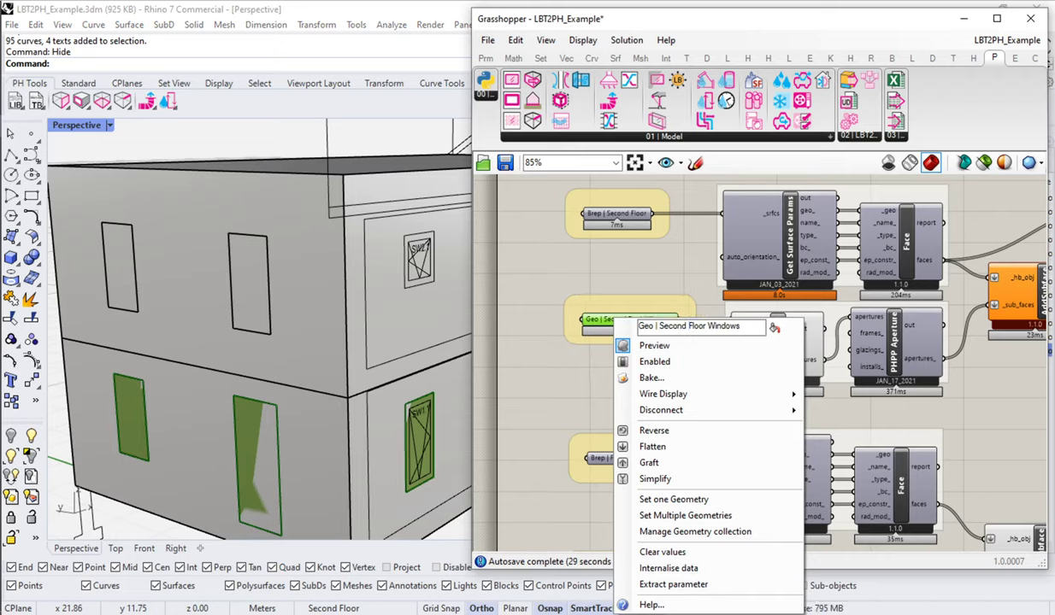
click(669, 286)
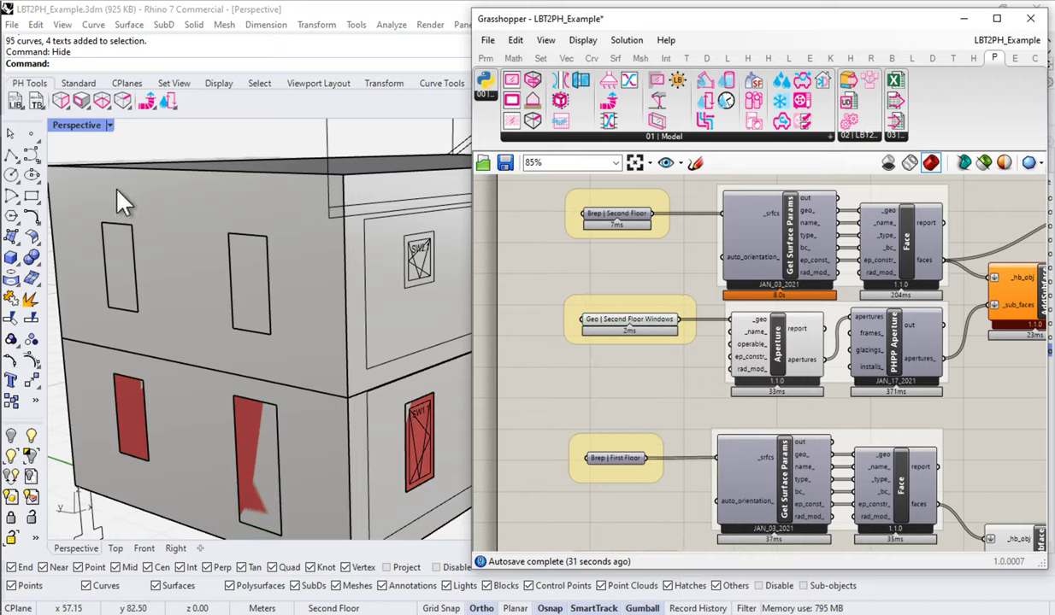
Assign the two second-floor window surfaces to Geo | Second Floor Windows as multiple geometries.
scroll(118, 192, down, 2)
drag(82, 142, 249, 312)
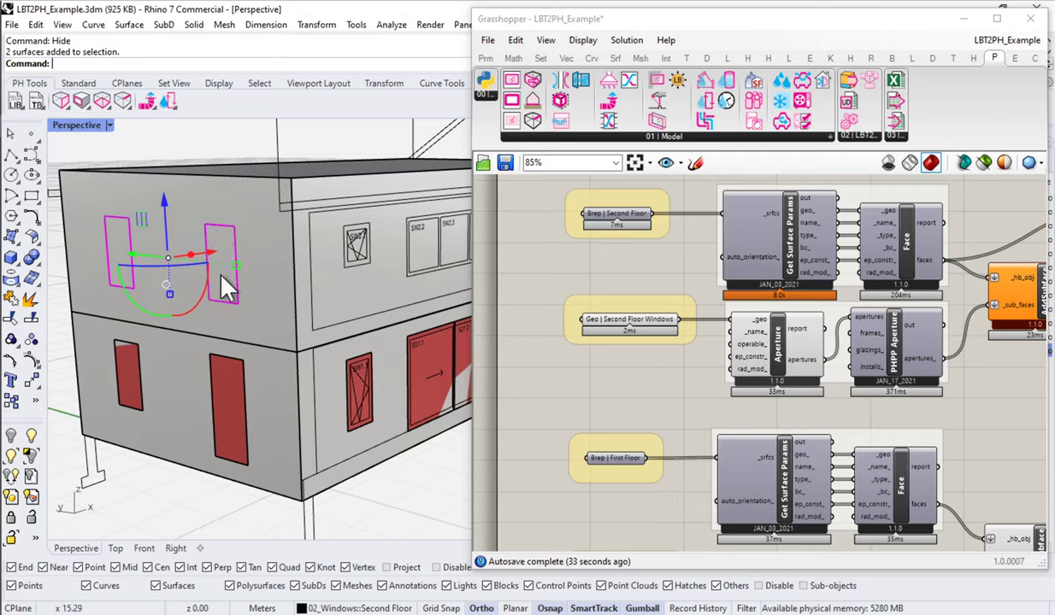
click(609, 327)
right_click(609, 326)
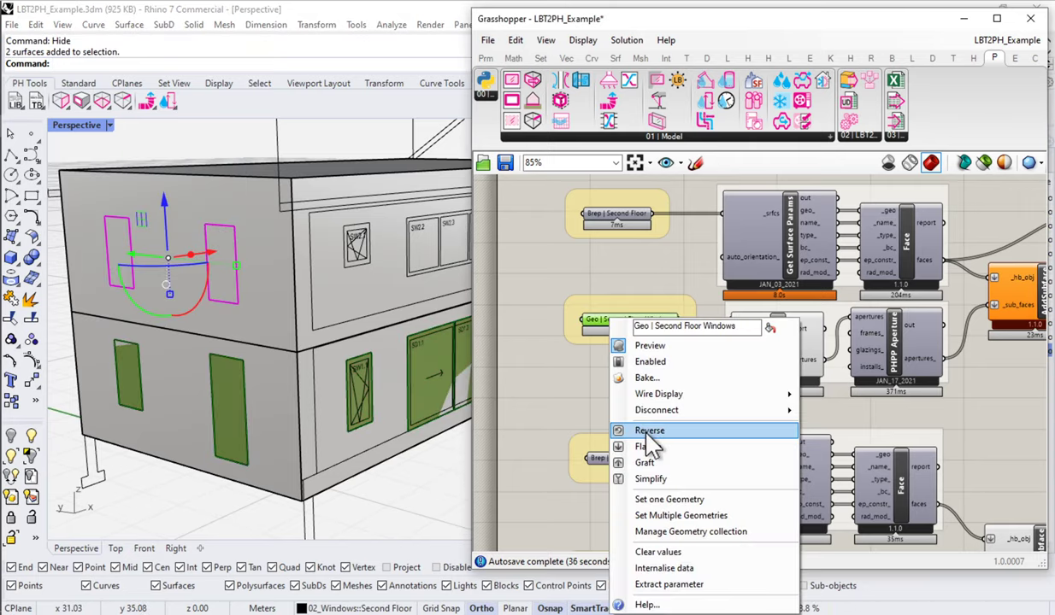
click(649, 511)
right_drag(890, 358, 752, 381)
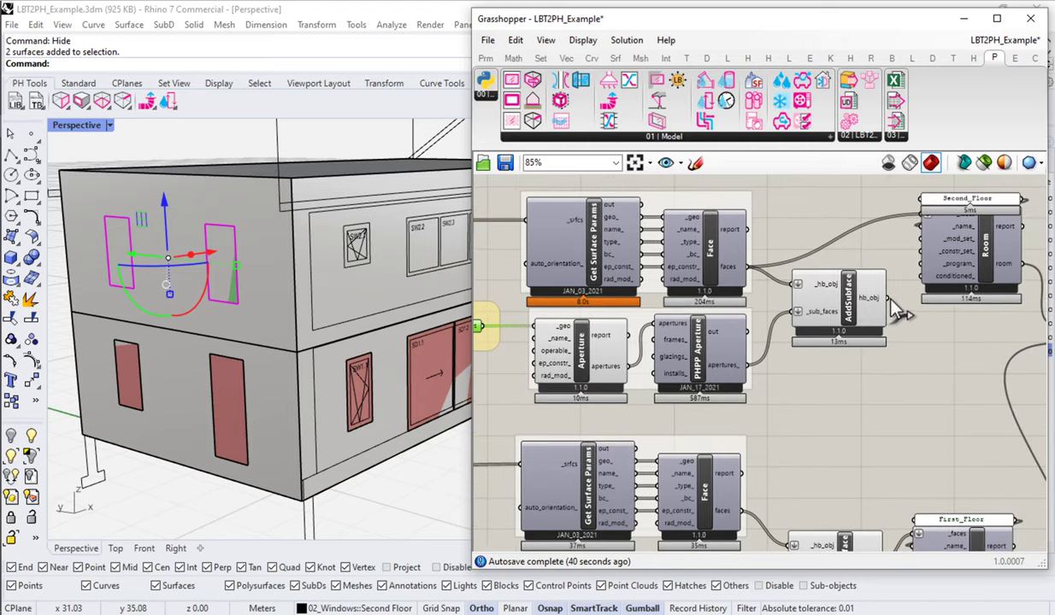
Connect the AddSubface output to the Second_Floor Room component.
drag(880, 242, 926, 224)
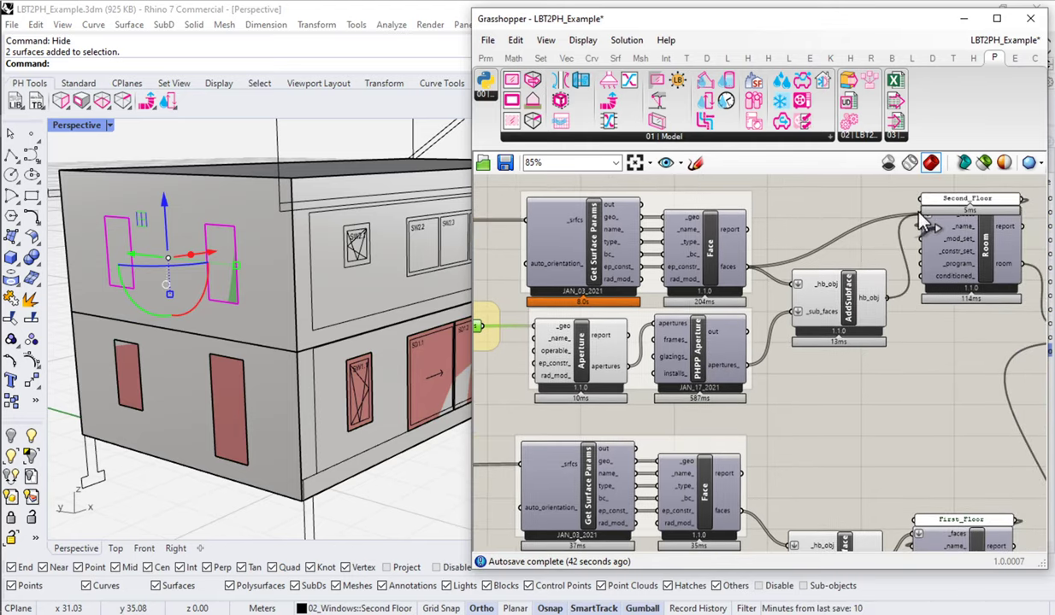
scroll(969, 219, up, 3)
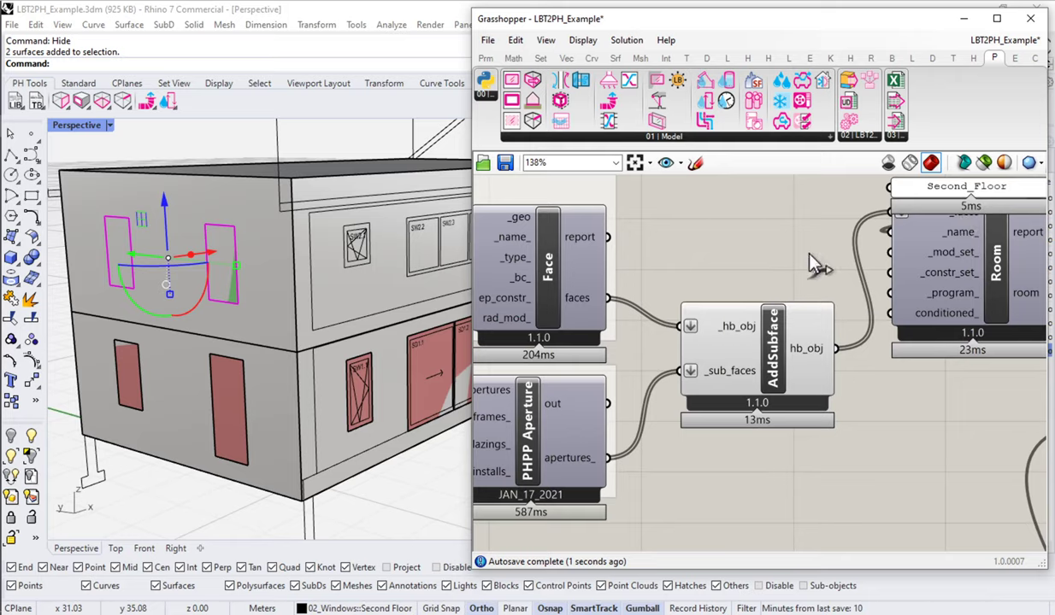
right_drag(817, 265, 725, 320)
click(909, 359)
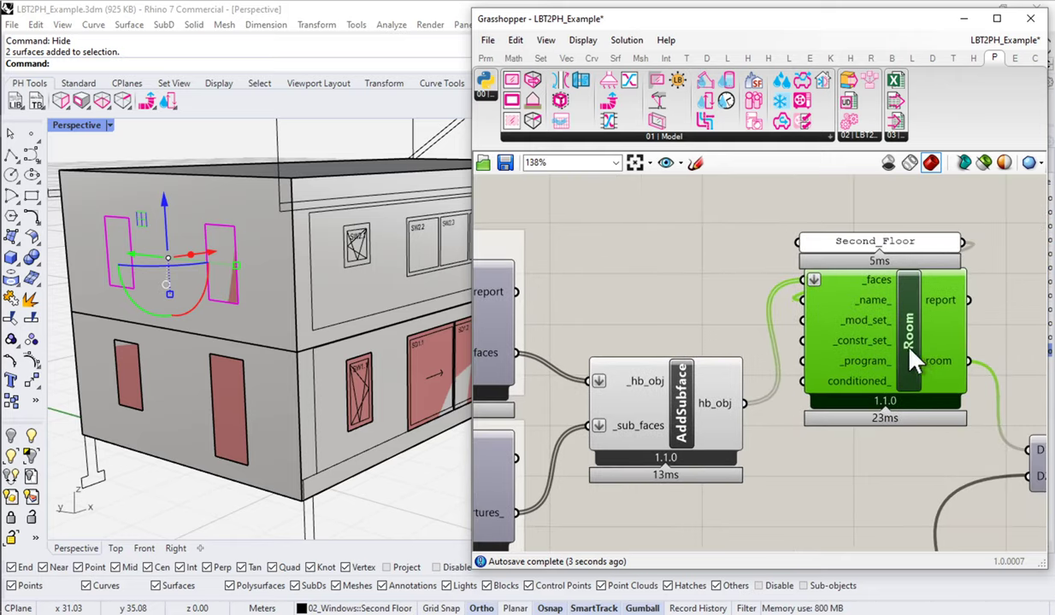
scroll(858, 282, down, 4)
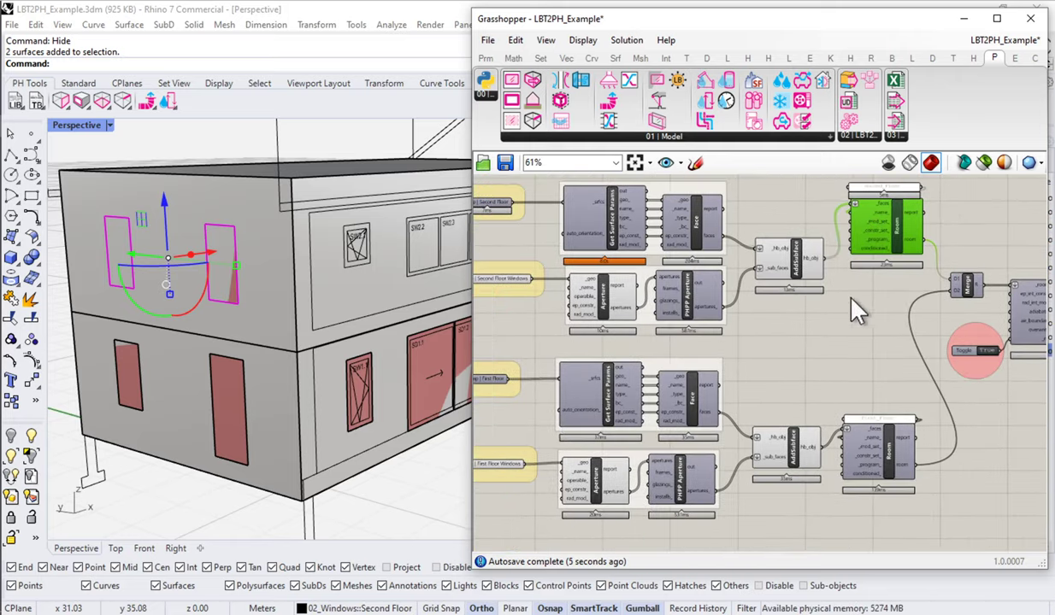
scroll(769, 352, down, 2)
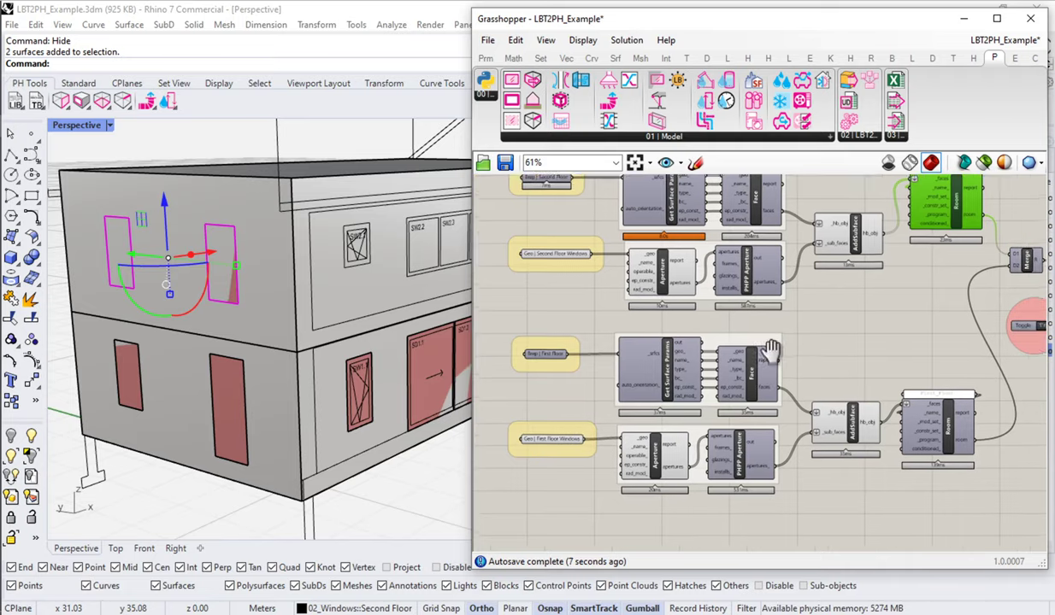
scroll(871, 231, up, 2)
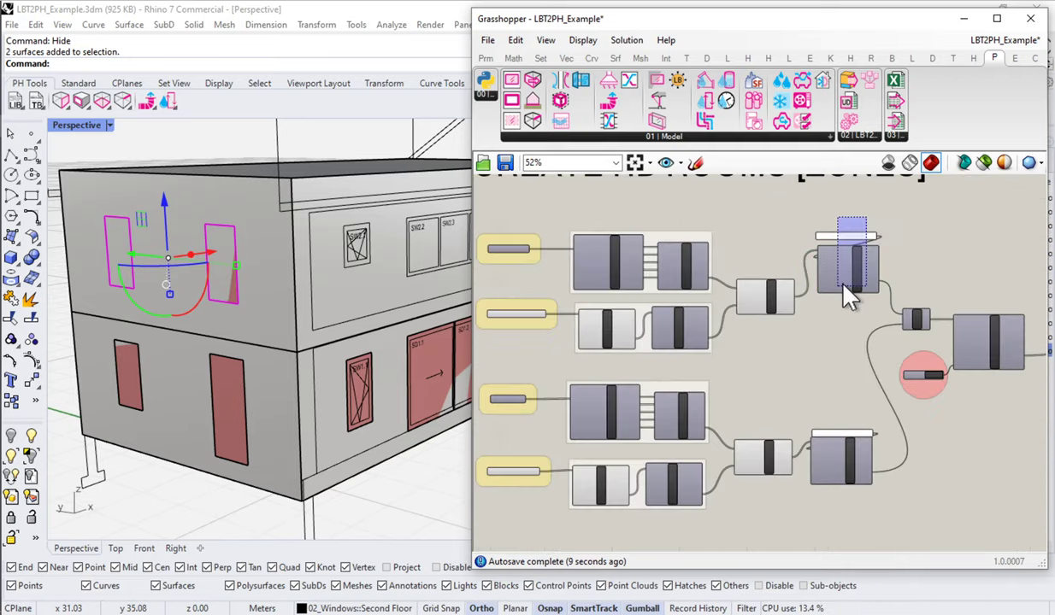
Nudge the upper room group upward, away from the lower room group.
right_drag(804, 372, 906, 378)
drag(906, 376, 541, 214)
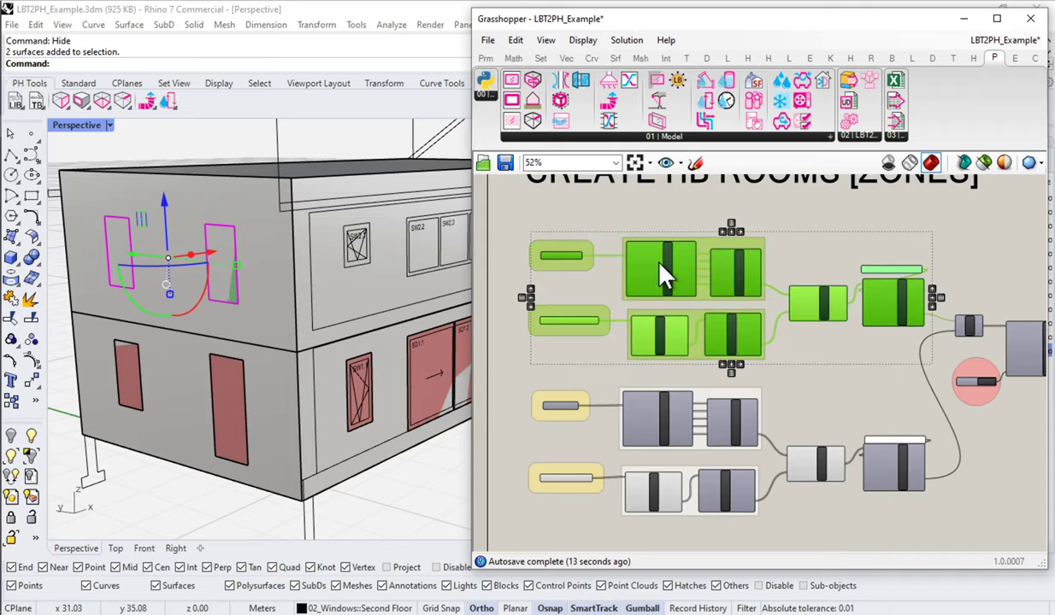
drag(659, 271, 660, 242)
click(868, 402)
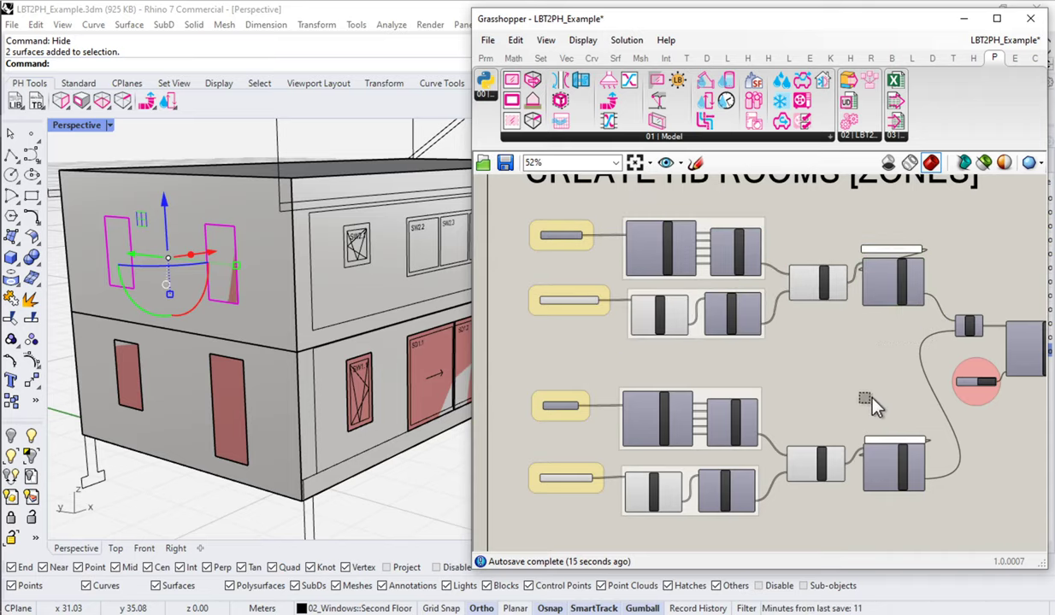
drag(914, 374, 513, 506)
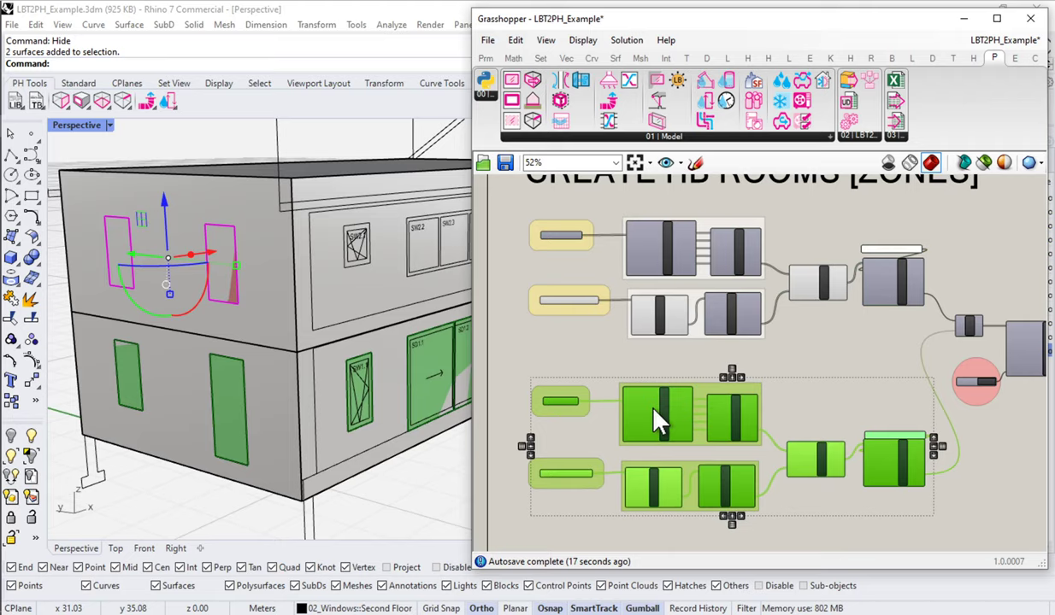
click(603, 371)
scroll(600, 374, down, 2)
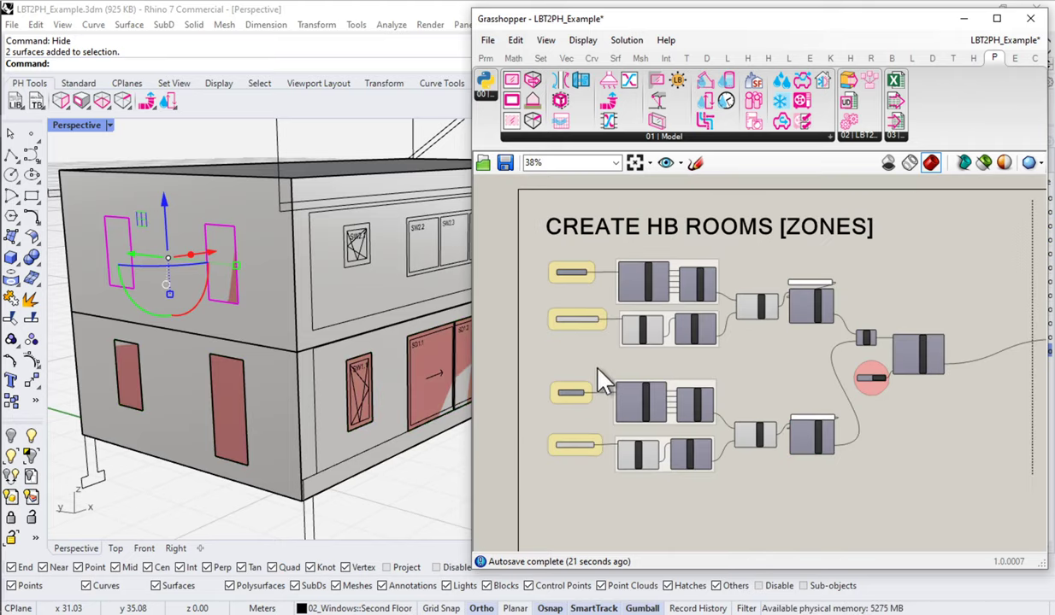
Sketch a rough divider line between the groups and send it to Rhino.
click(694, 163)
drag(532, 363, 853, 369)
click(768, 189)
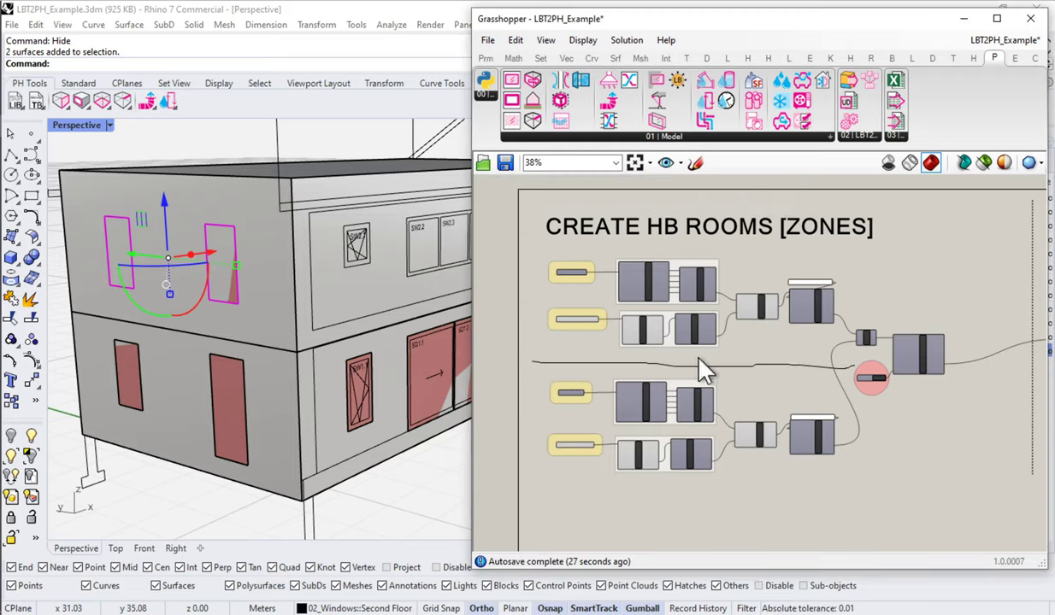
click(695, 369)
right_click(695, 369)
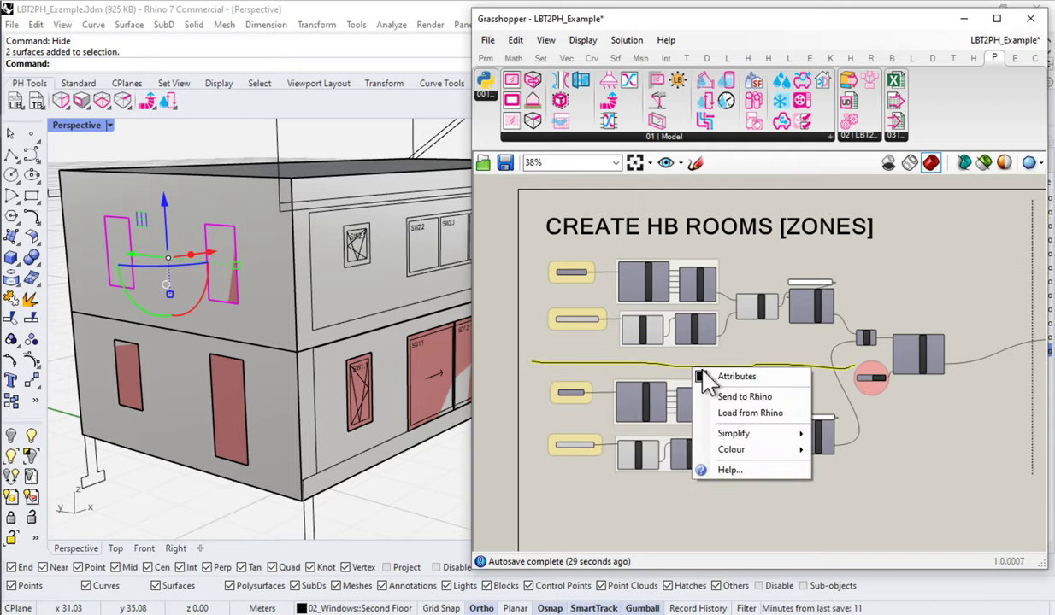
click(731, 397)
Draw a straight Line in Rhino alongside the sent sketch curve.
scroll(252, 315, down, 5)
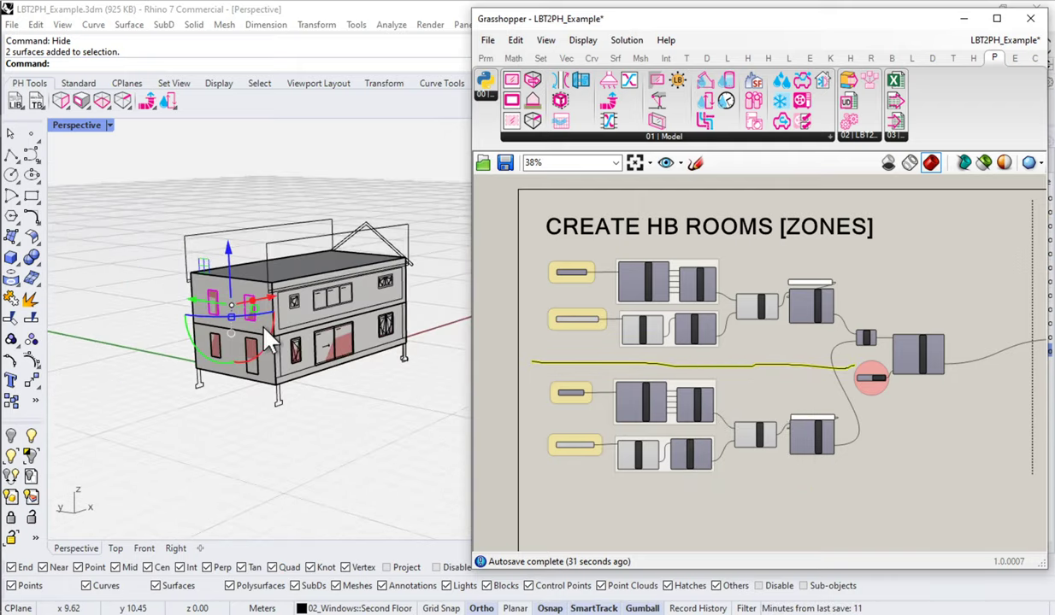
scroll(255, 305, down, 3)
right_drag(277, 325, 359, 373)
right_drag(287, 361, 275, 360)
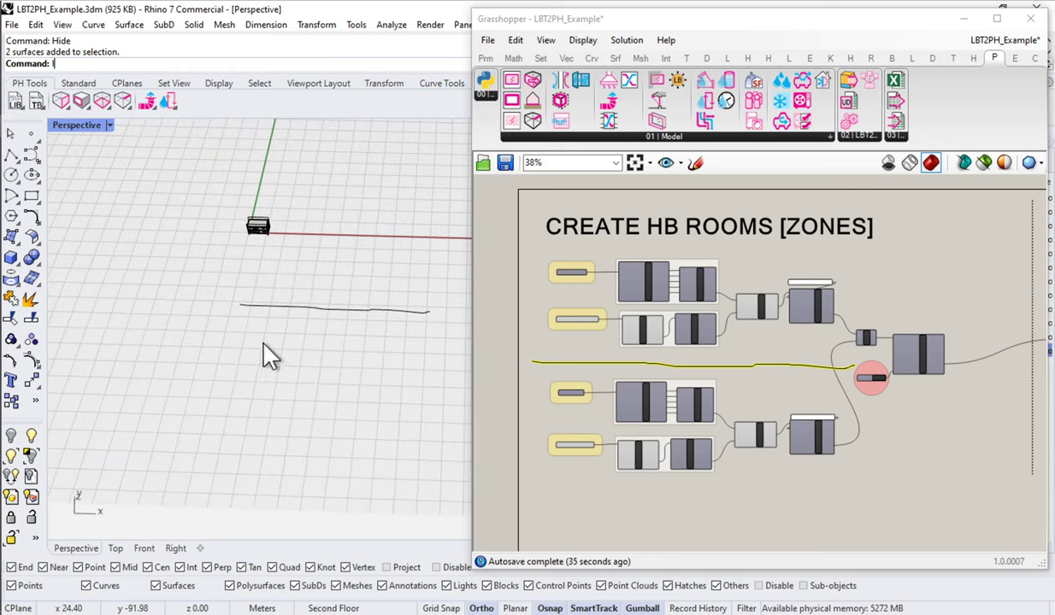
text(l)
key(Return)
click(239, 334)
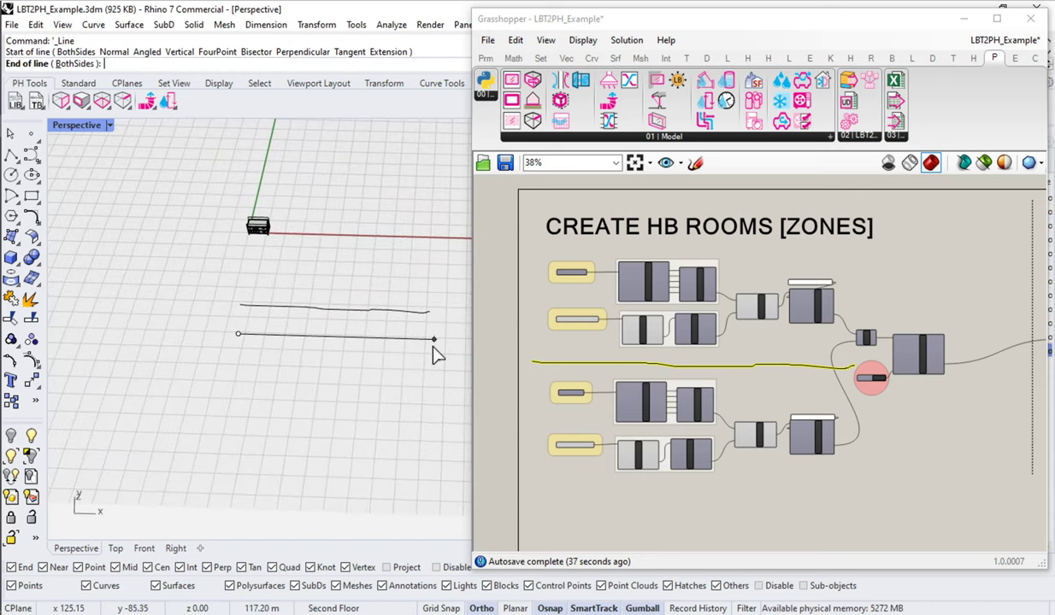
click(432, 339)
Load the straight line into the sketch, delete both helper curves, and reposition the divider.
right_click(706, 369)
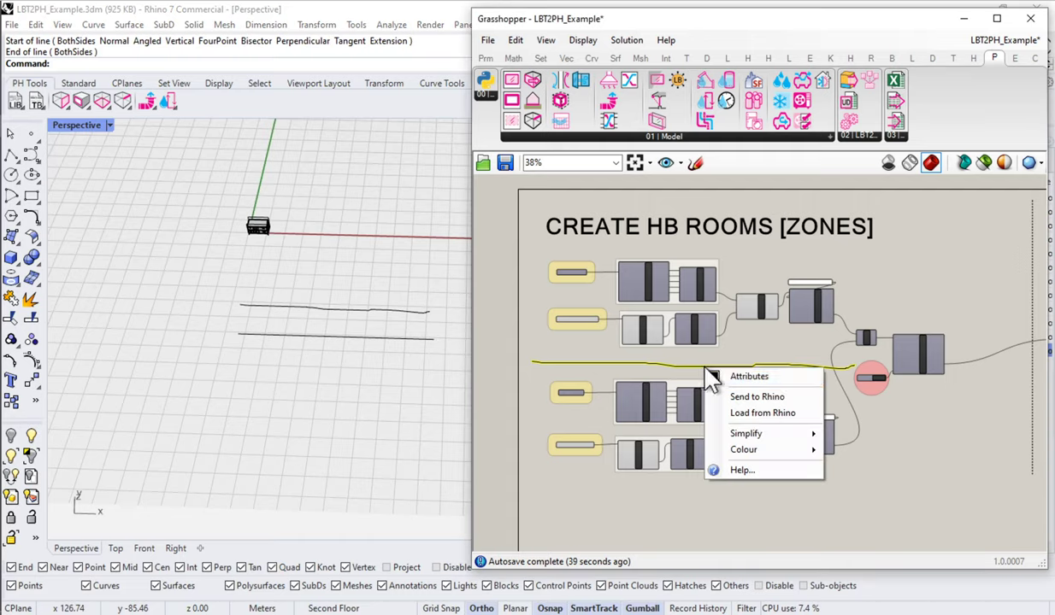
click(773, 412)
click(350, 337)
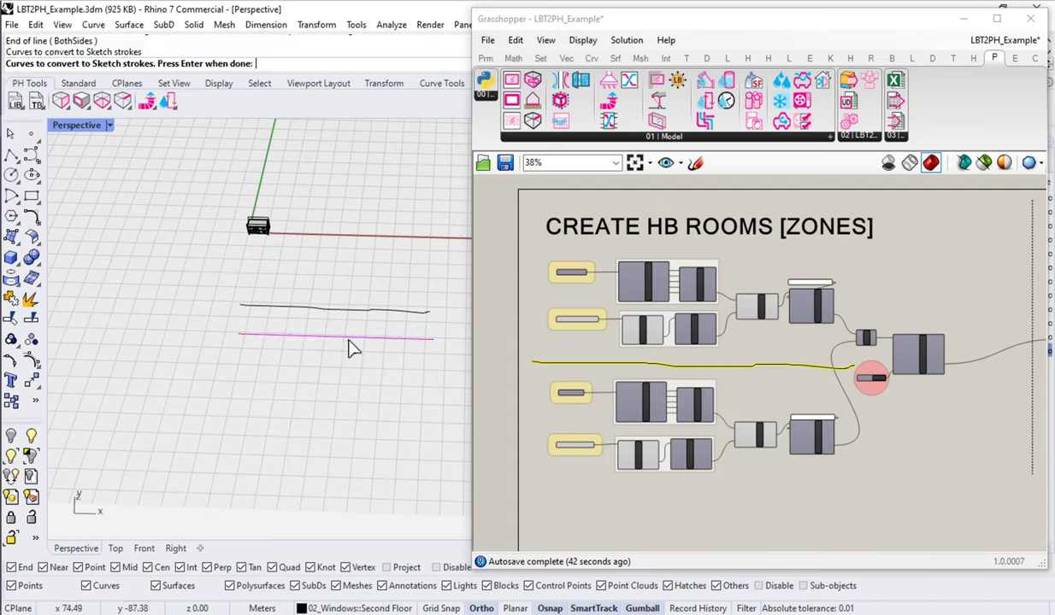
key(Return)
drag(405, 287, 353, 353)
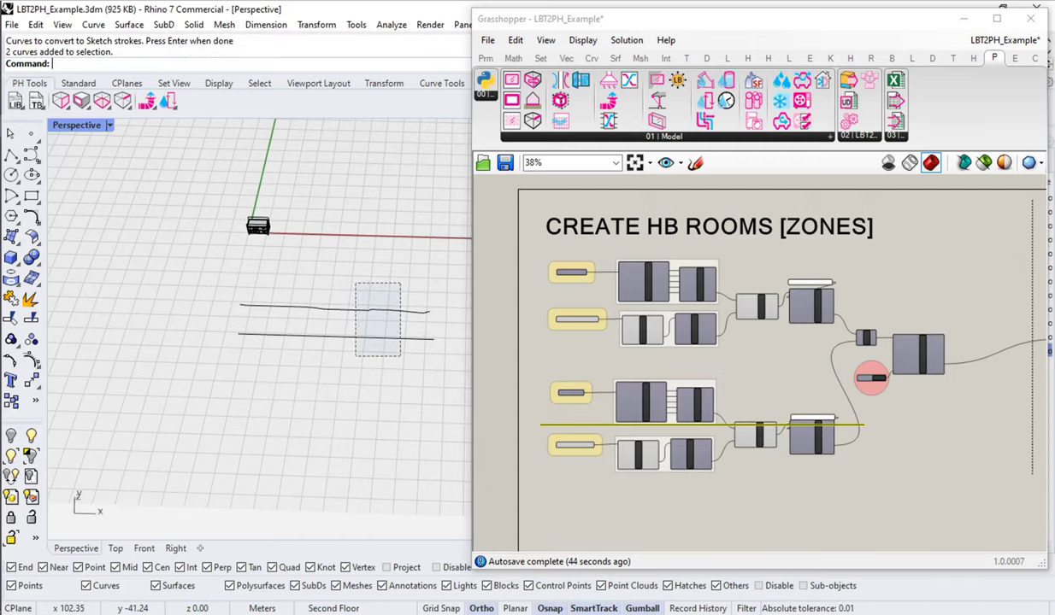
key(Delete)
drag(554, 422, 553, 360)
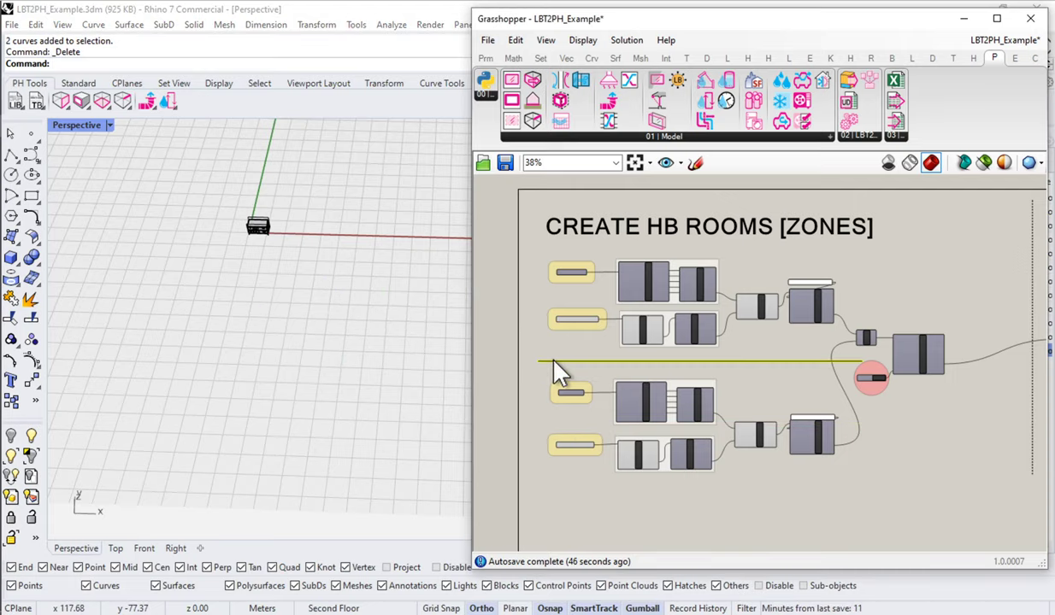
Move three components right and down on the canvas.
scroll(855, 385, up, 2)
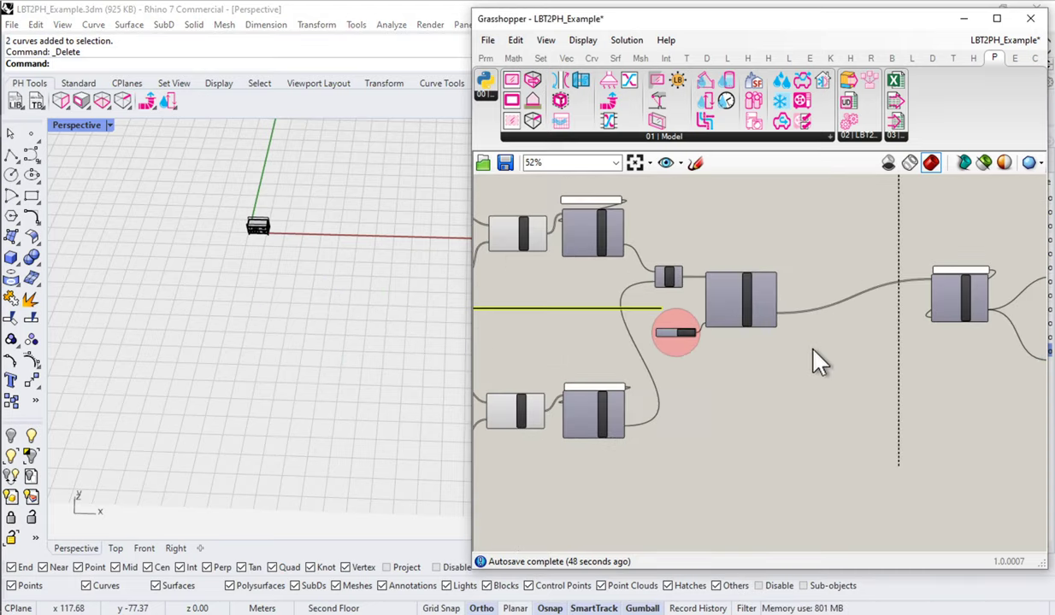
drag(817, 360, 678, 233)
drag(674, 278, 743, 306)
right_drag(744, 306, 754, 306)
Make the divider line dashed and shift the lower room group down slightly.
right_drag(486, 317, 783, 346)
double_click(783, 342)
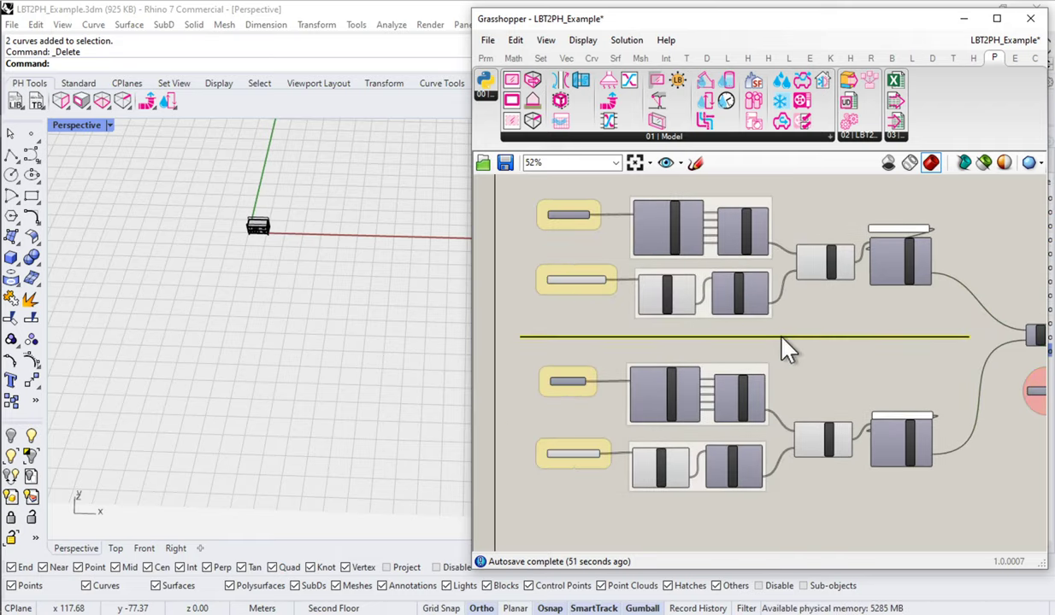
click(821, 337)
click(841, 377)
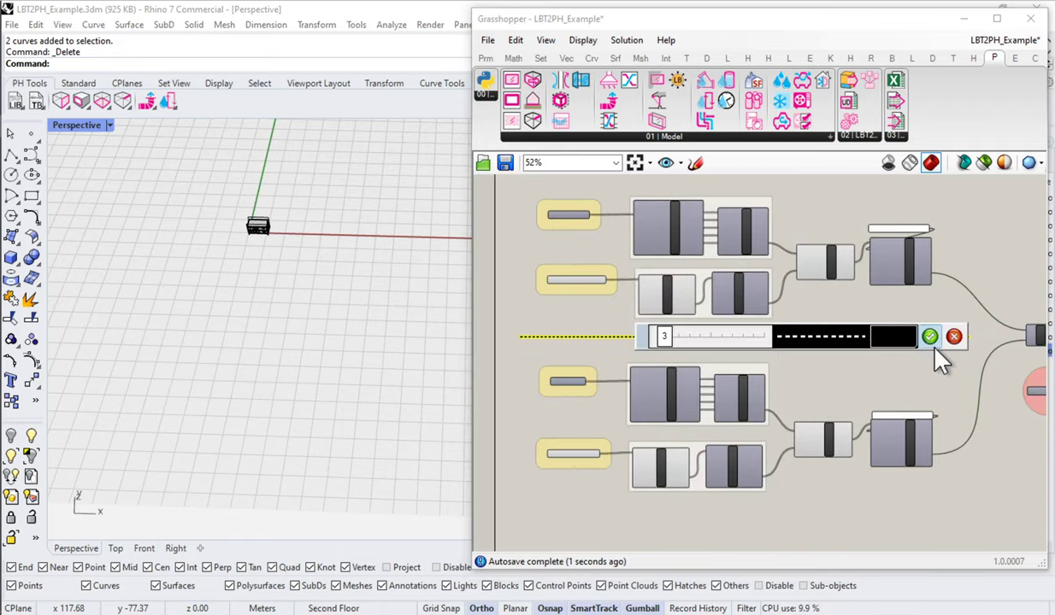
click(930, 337)
drag(906, 511, 530, 355)
drag(680, 399, 676, 420)
Add a Scribble heading 'FIRST FLOOR LEVEL' at size 50.
double_click(567, 357)
text(scrib)
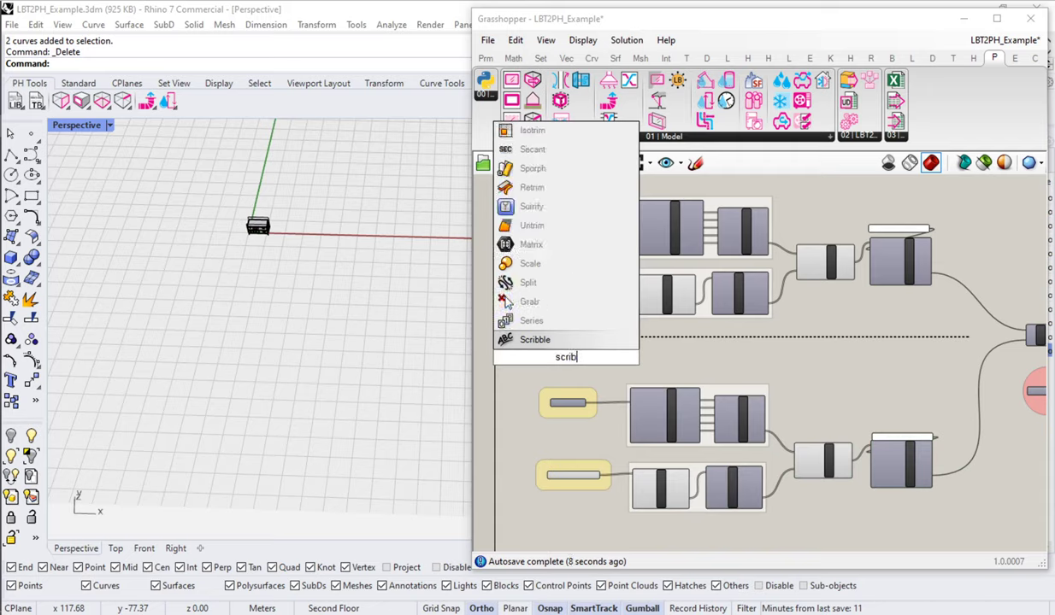
key(Return)
double_click(565, 359)
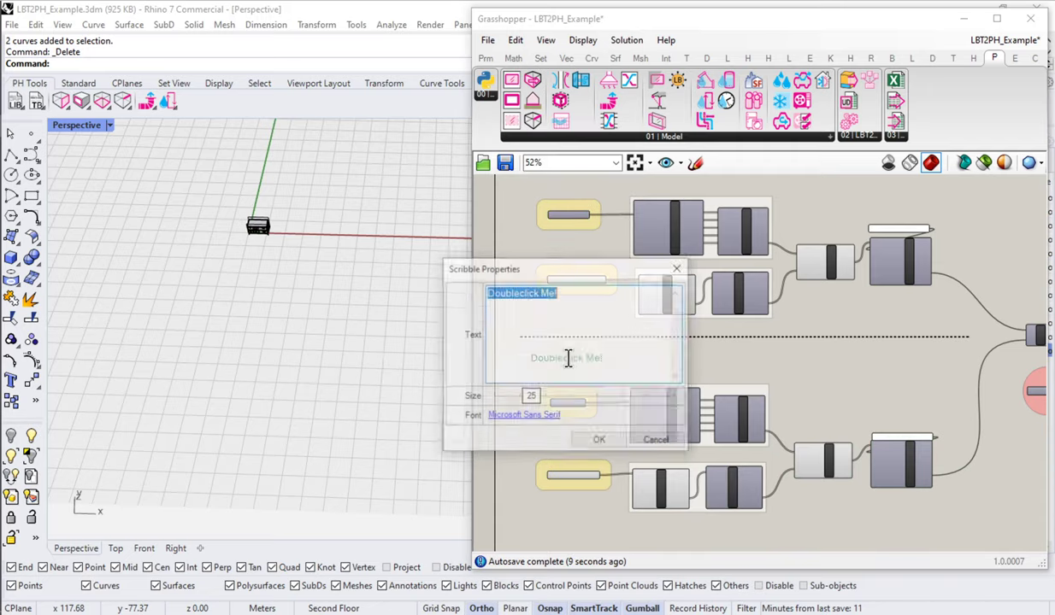
text(FIRST FL)
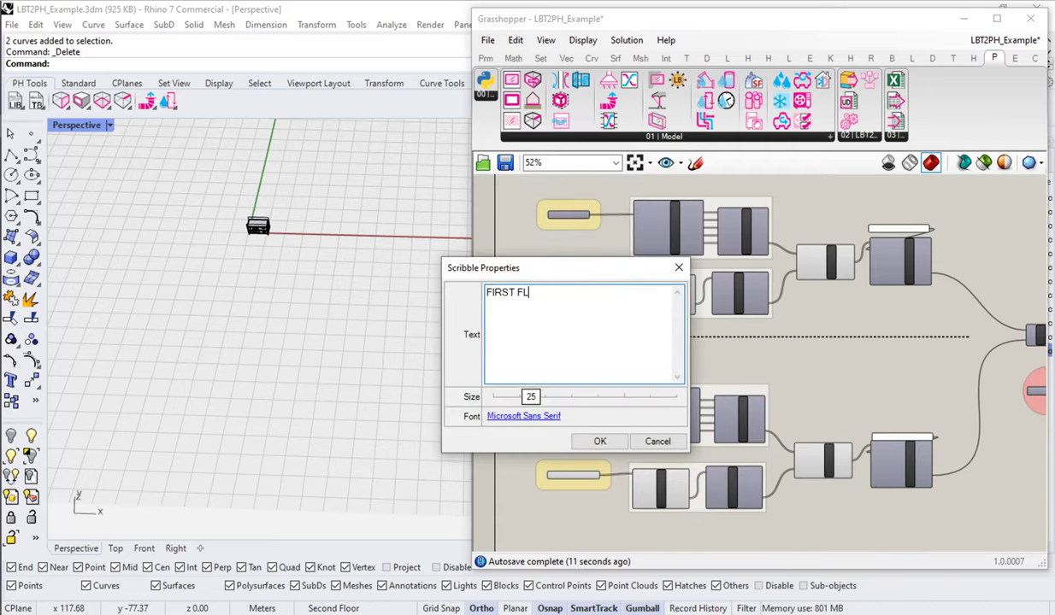
text(OOR LEVEL)
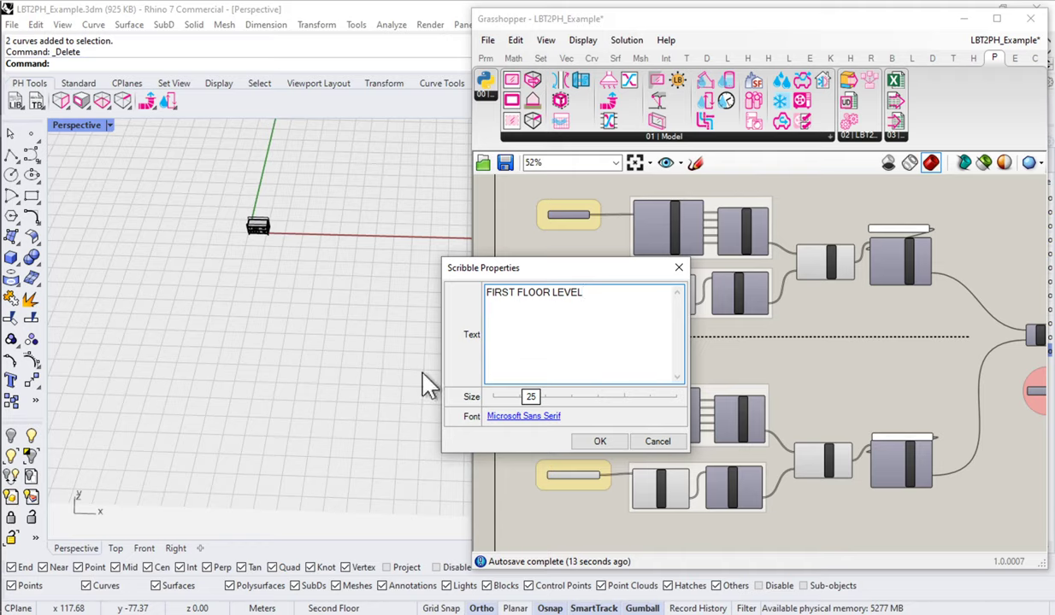
drag(530, 397, 581, 396)
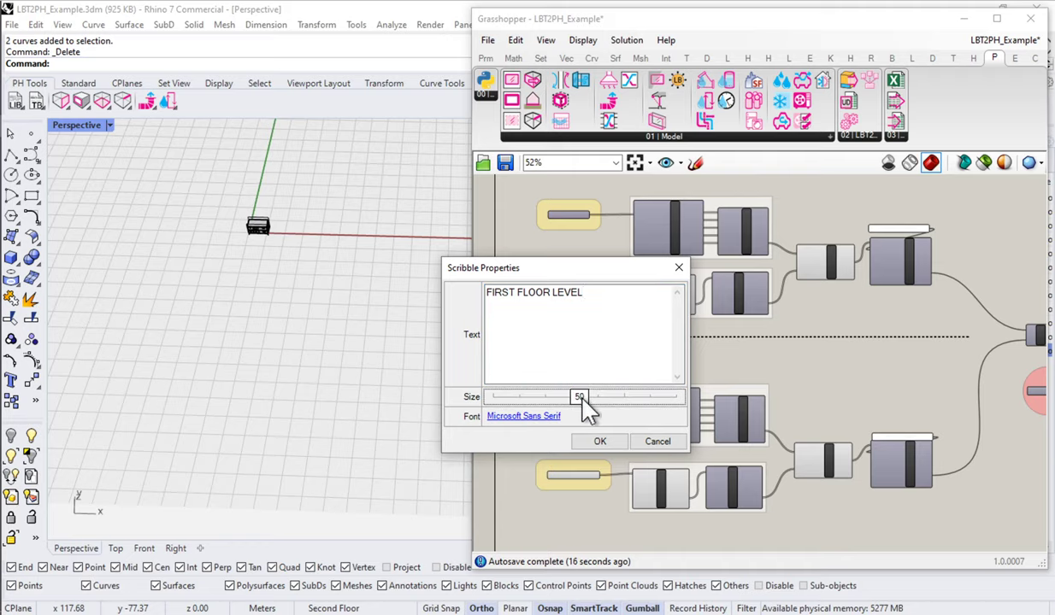
click(600, 441)
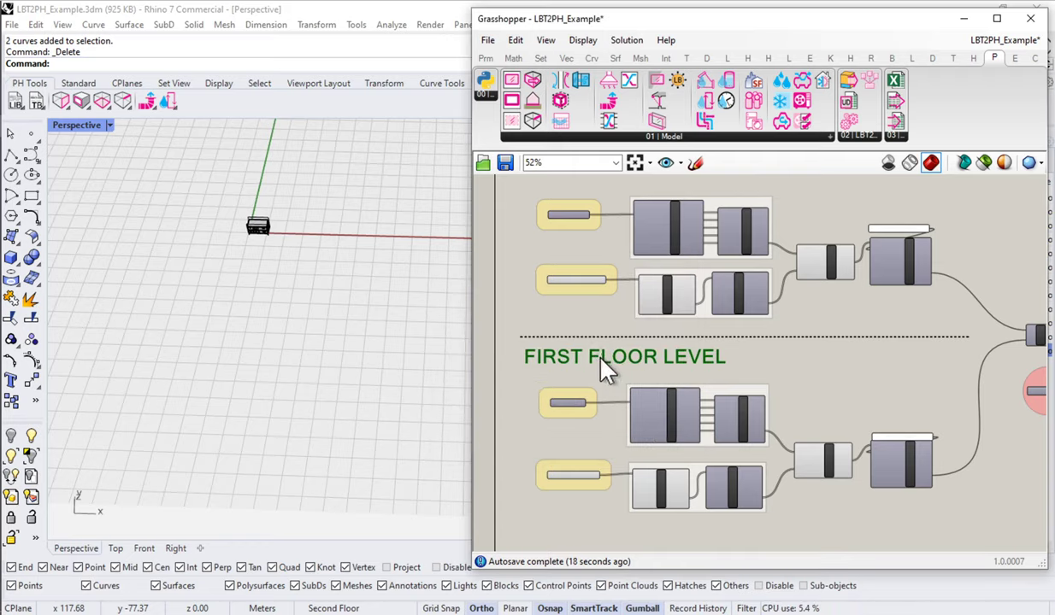
Copy the heading above the upper group and change it to 'SECOND FLOOR LEVEL'.
right_drag(608, 364, 604, 440)
mouse_move(608, 444)
alt+mouse_down()
mouse_move(608, 243)
mouse_move(609, 282)
alt+mouse_up()
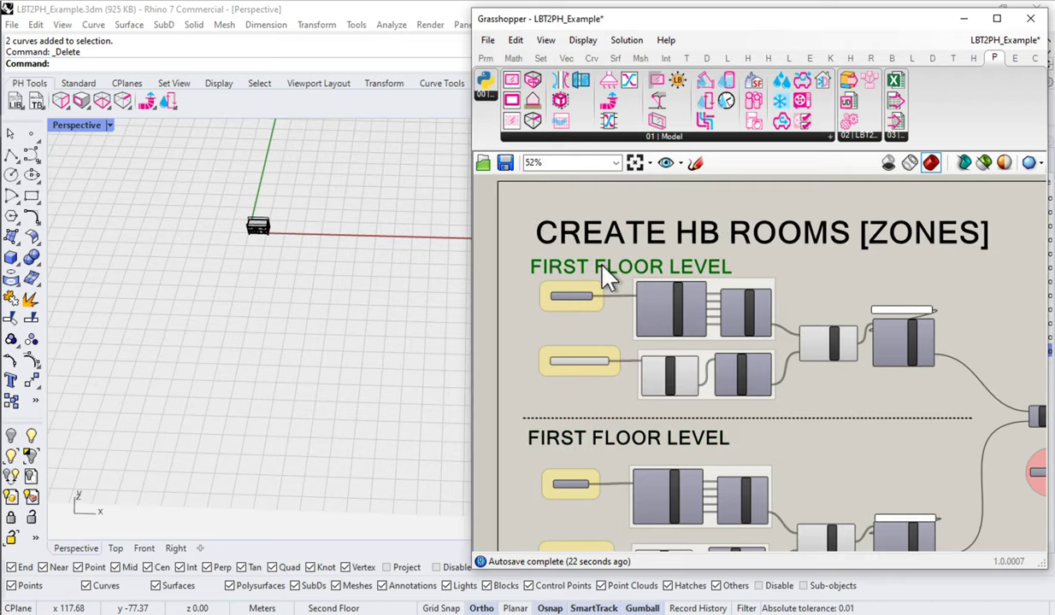
double_click(605, 272)
click(548, 205)
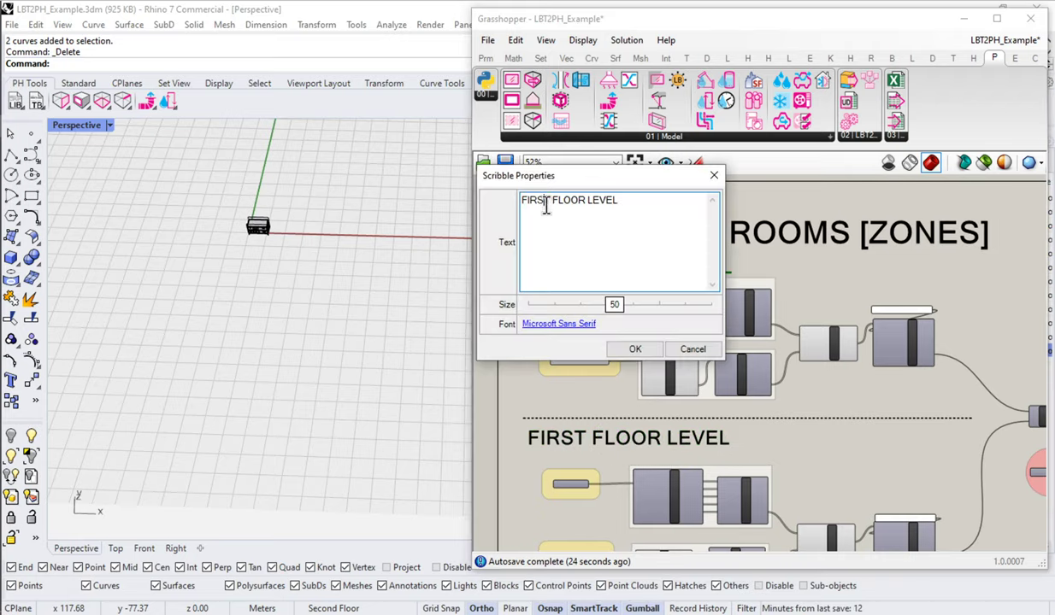
double_click(543, 206)
text(SECOND)
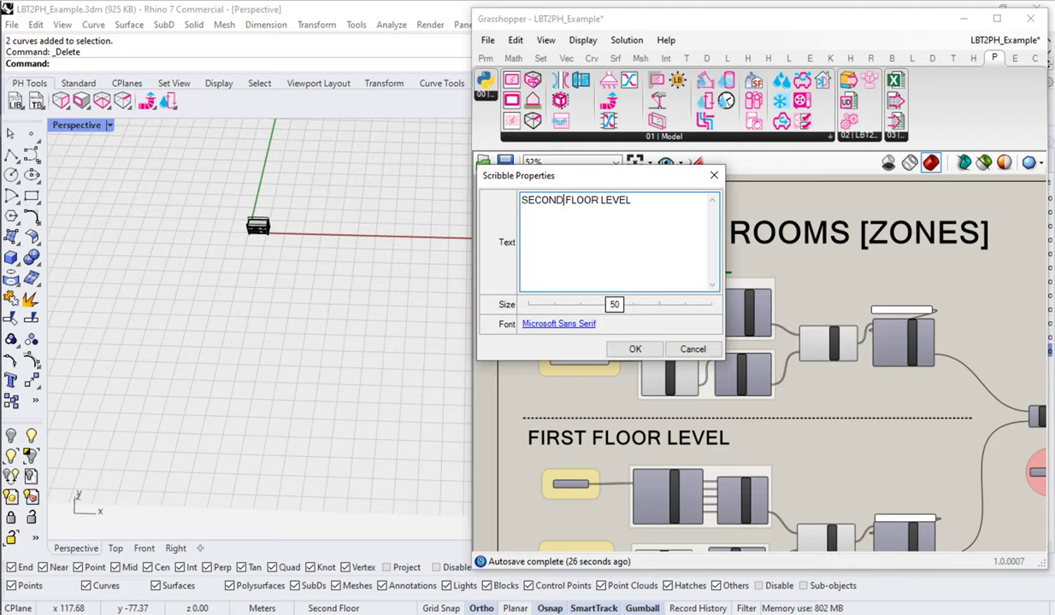
click(636, 349)
scroll(709, 226, down, 3)
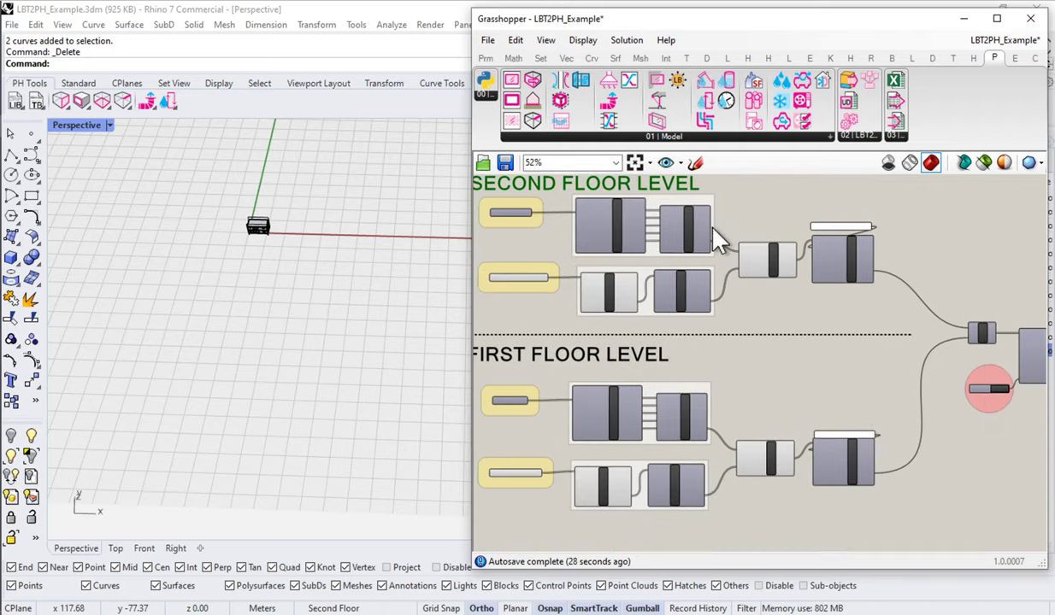
Move both floor groups and headings down, nudging the SECOND FLOOR LEVEL heading lower.
mouse_move(994, 474)
mouse_down()
mouse_move(796, 301)
mouse_move(537, 219)
mouse_up()
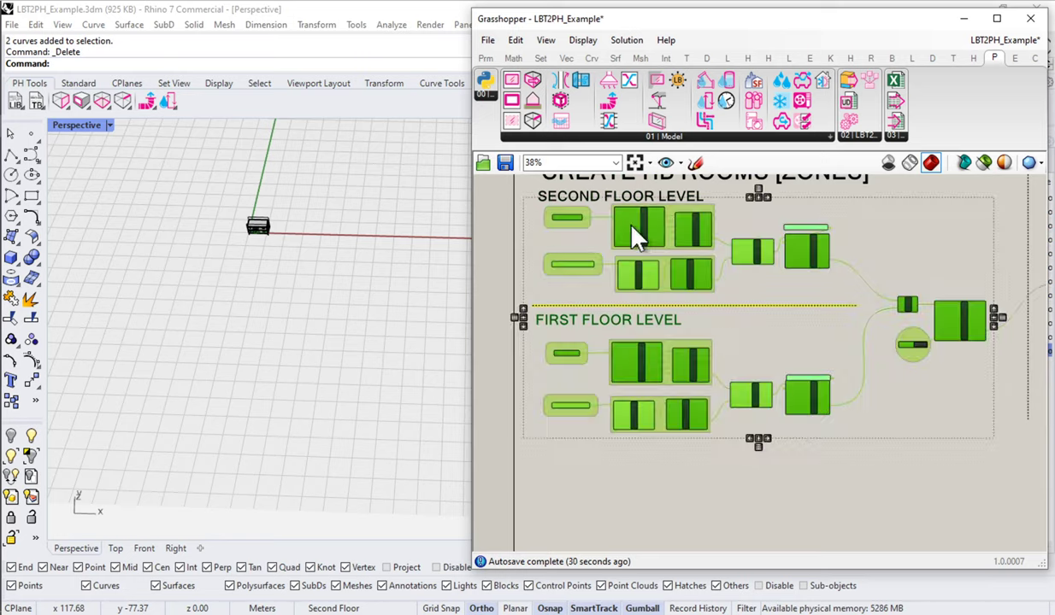
drag(634, 232, 635, 248)
click(633, 206)
drag(634, 203, 633, 214)
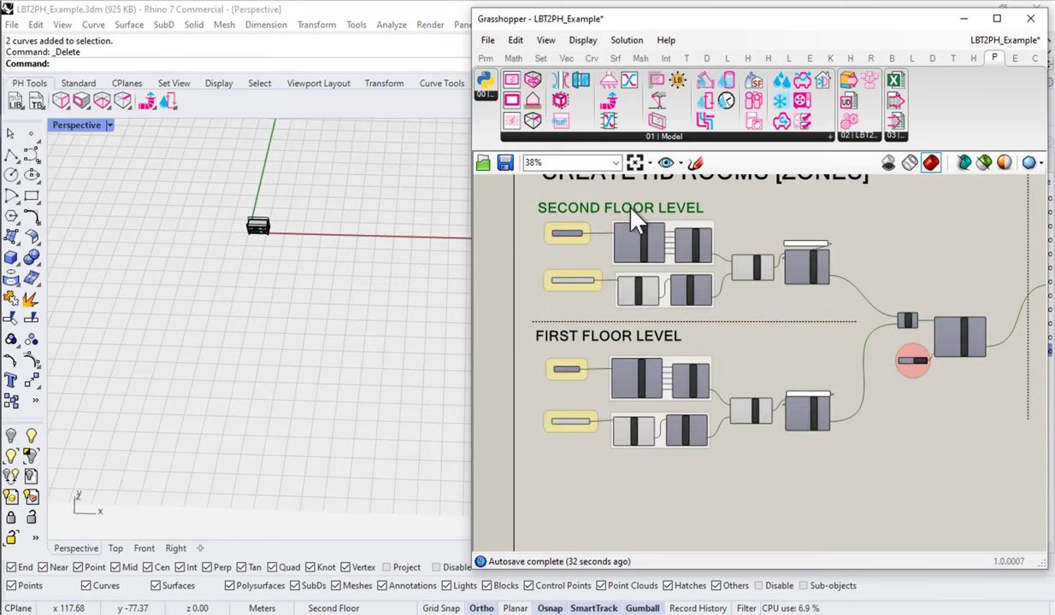
right_drag(757, 240, 746, 287)
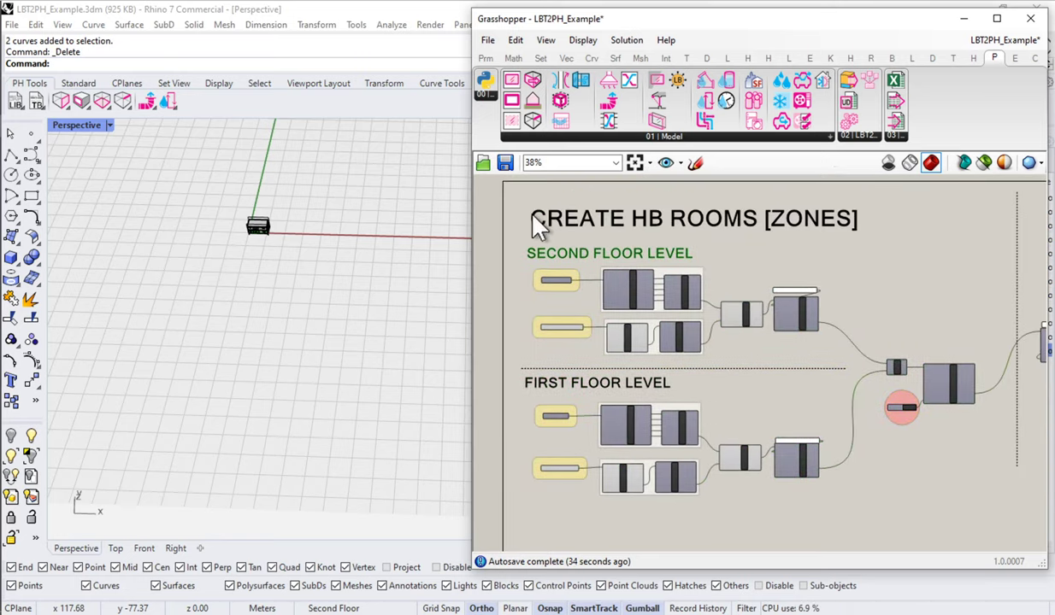
Pan past the Room, Merge, SolveAdj and Toggle components to the First Floor Level group.
scroll(599, 287, up, 4)
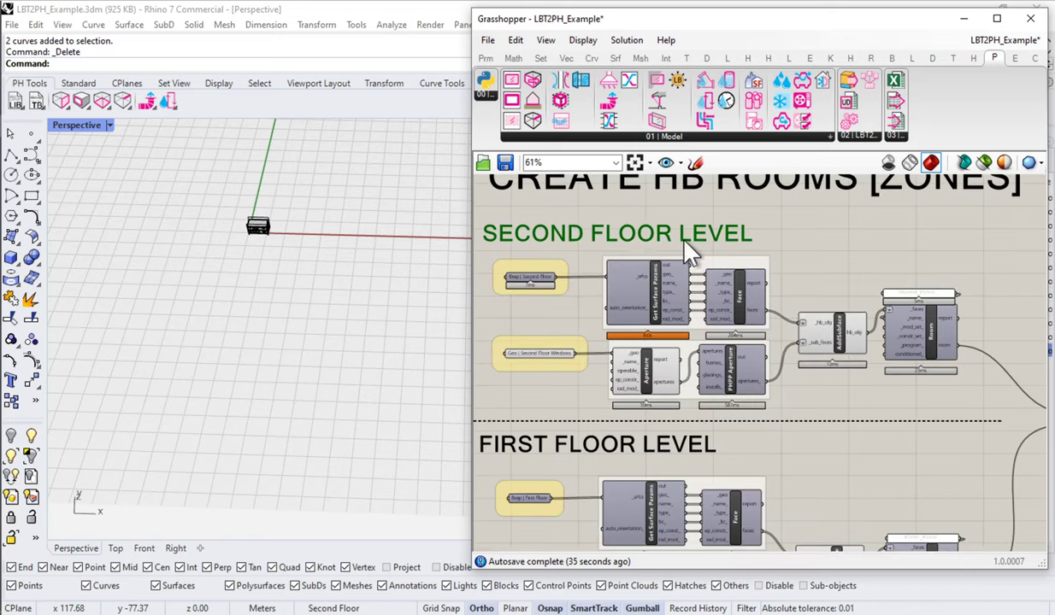
scroll(530, 278, up, 2)
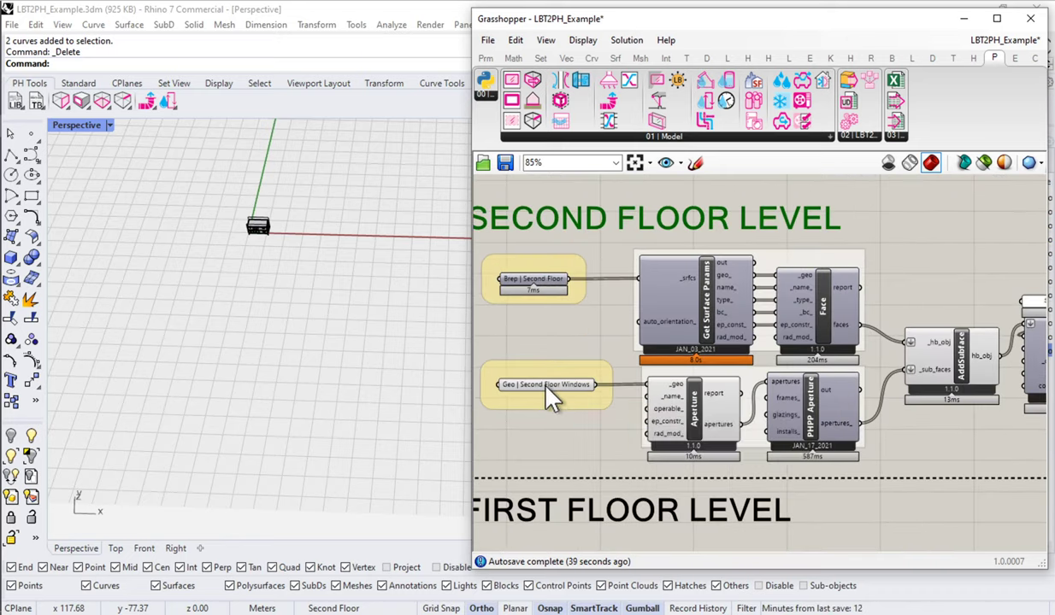
right_drag(923, 384, 656, 377)
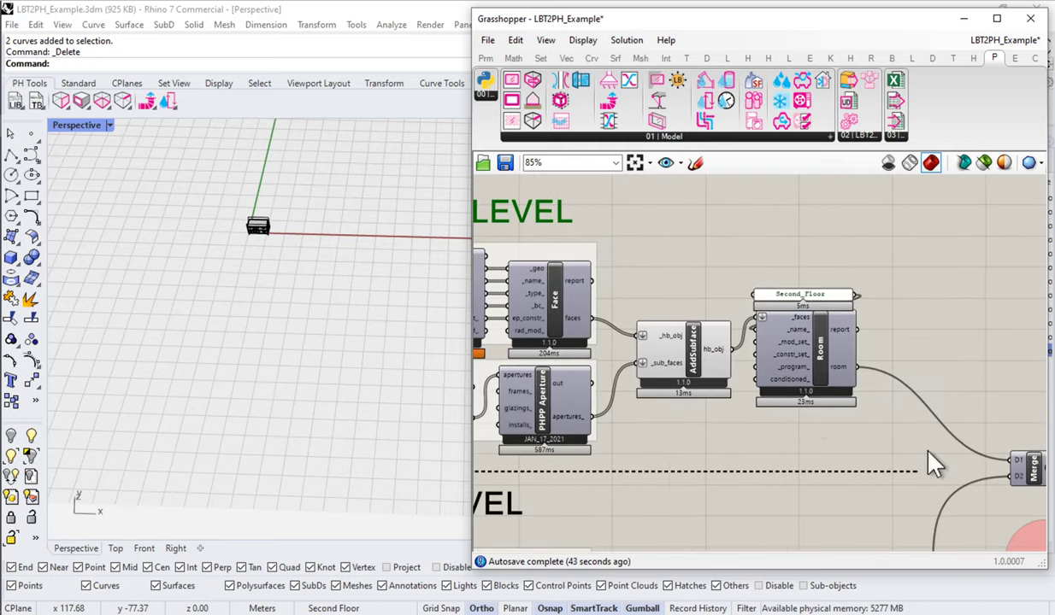
right_drag(926, 445, 720, 308)
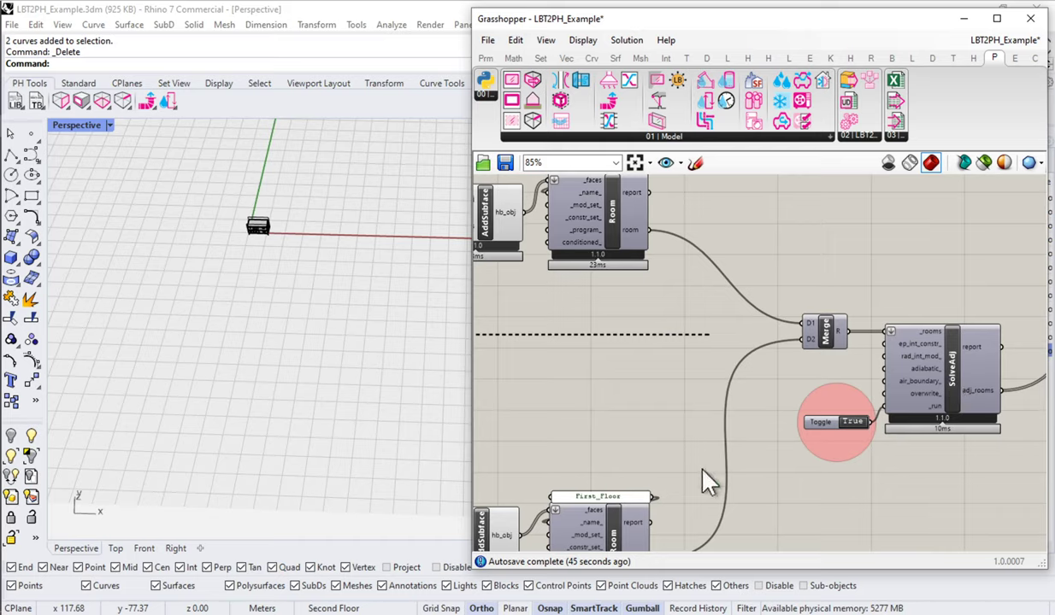
right_drag(702, 478, 892, 367)
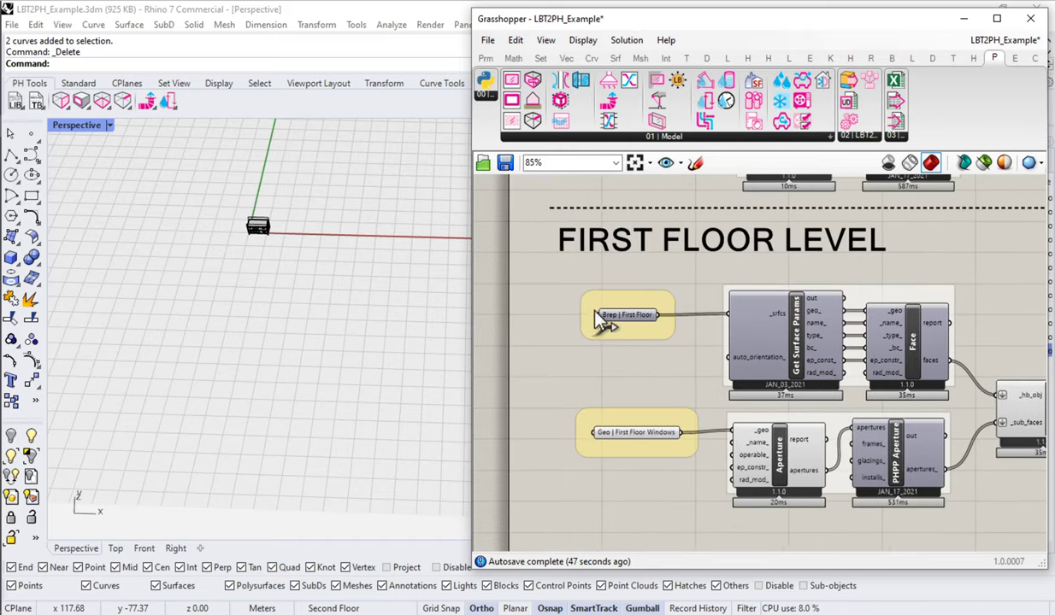
Preview the First Floor brep and frame the whole building with Zoom Selected.
click(624, 315)
scroll(196, 223, up, 6)
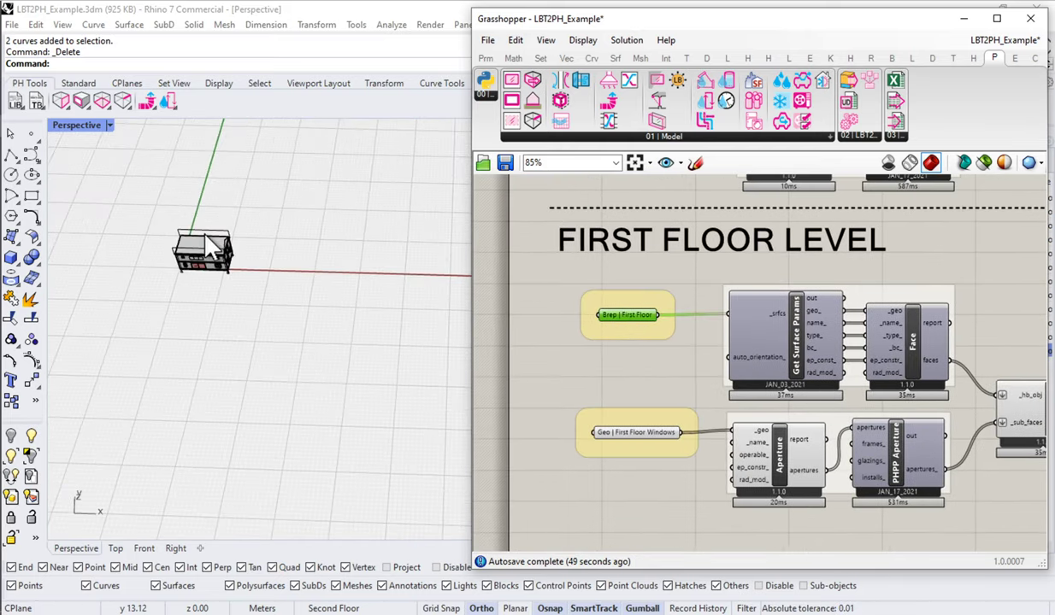
right_drag(256, 256, 278, 297)
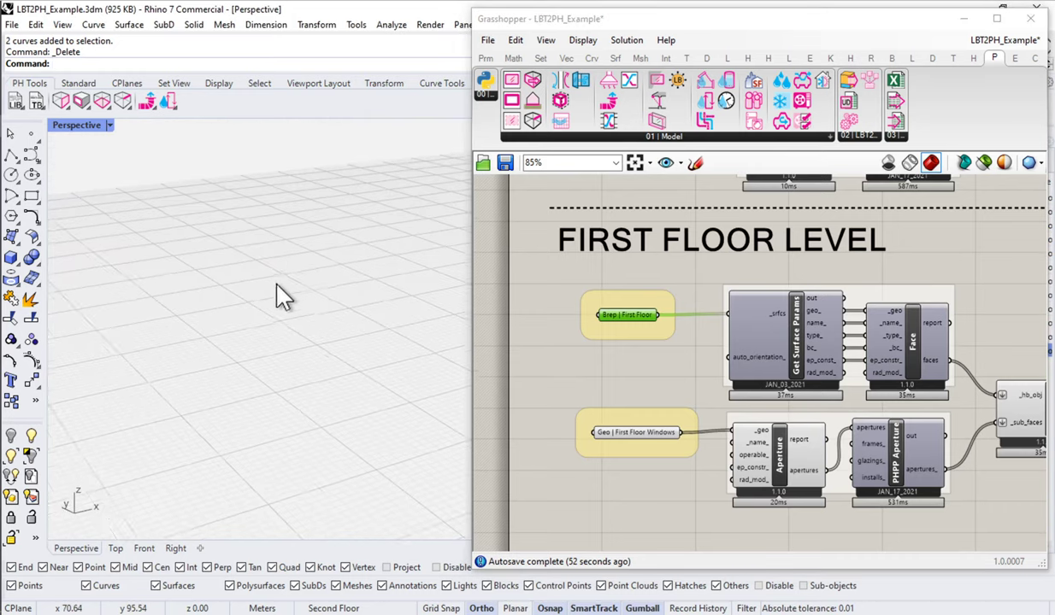
scroll(248, 349, down, 5)
drag(257, 369, 101, 502)
text(z)
key(Return)
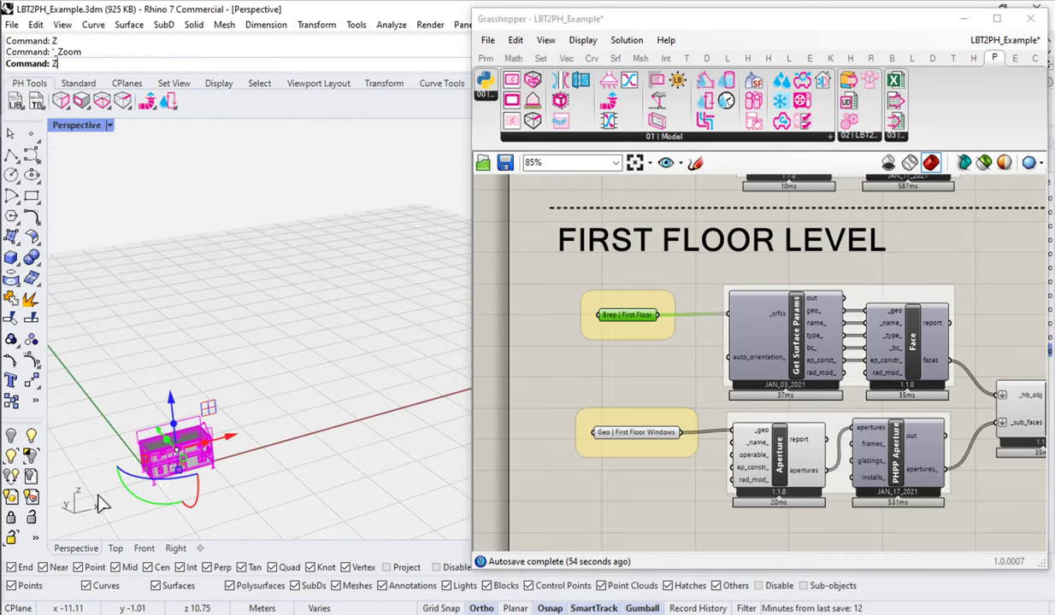
text(s)
key(Return)
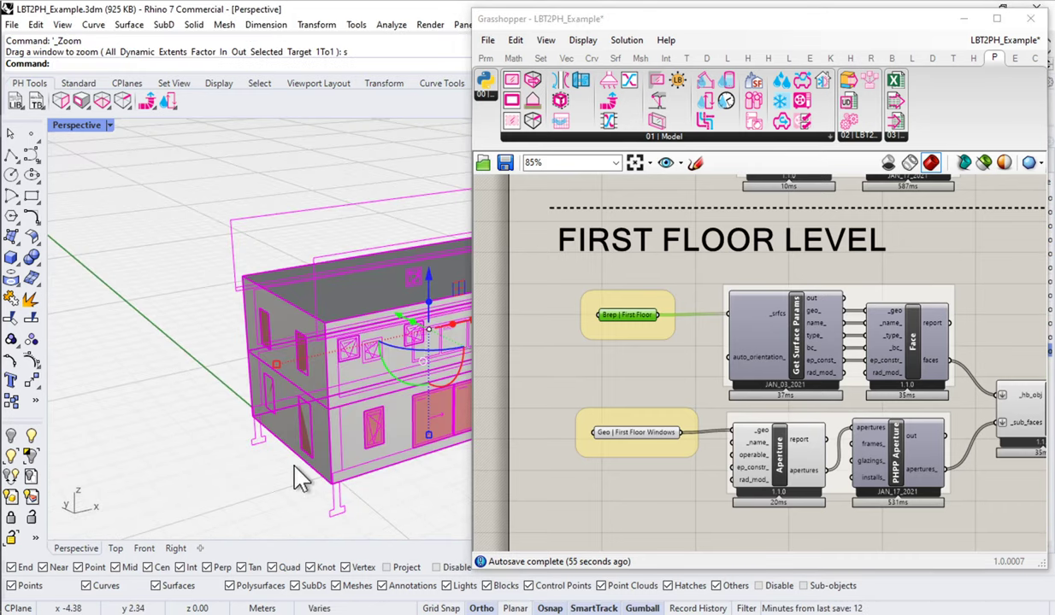
click(124, 476)
right_drag(355, 406, 266, 406)
Preview first-floor windows, faces with hosted apertures, and the First_Floor Room, then zoom the canvas out.
click(637, 437)
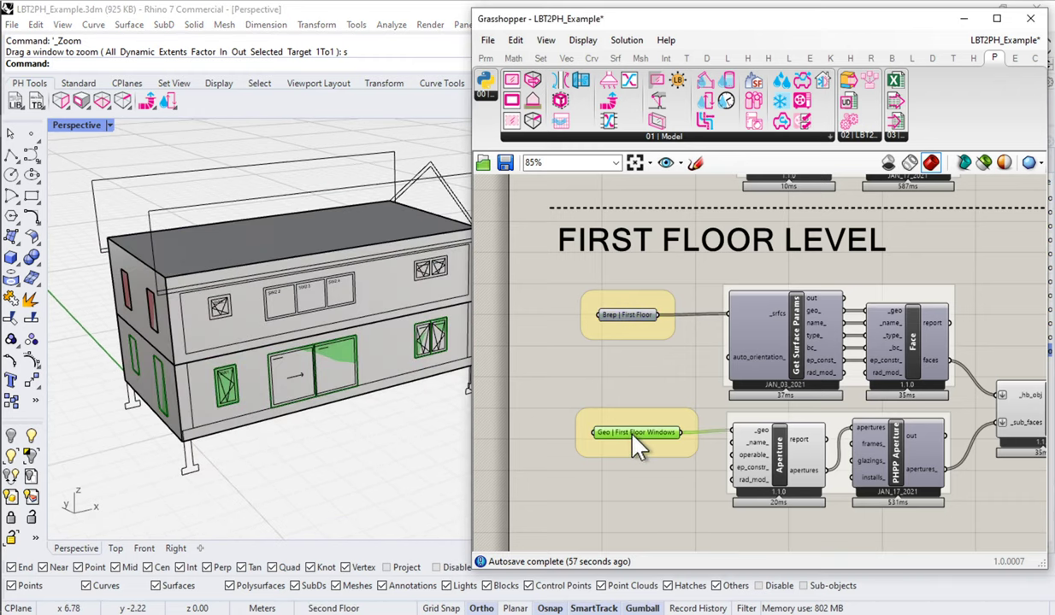
right_drag(1039, 462, 894, 446)
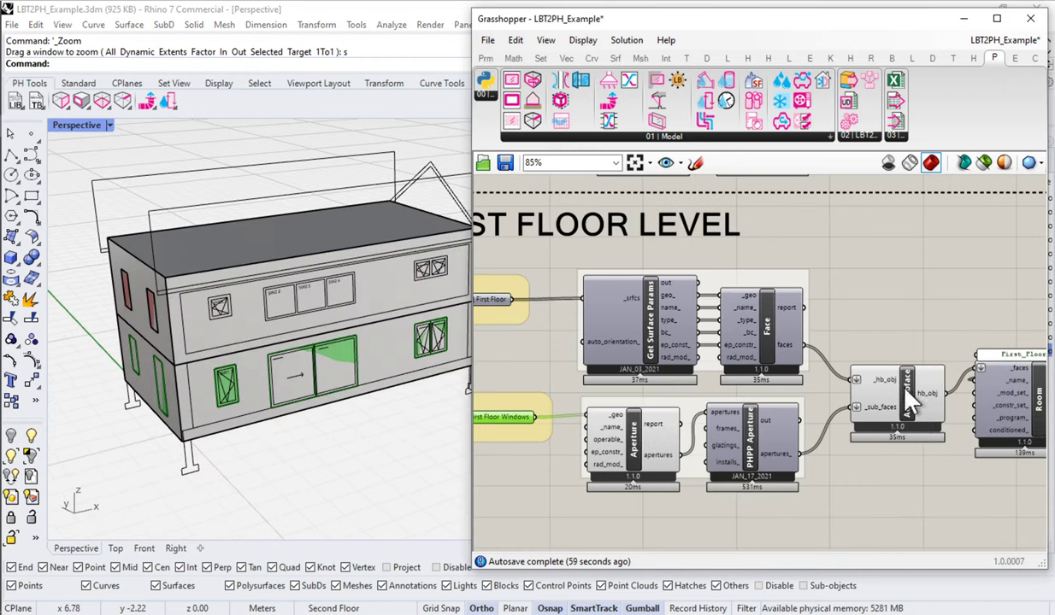
click(908, 397)
right_drag(902, 405, 742, 423)
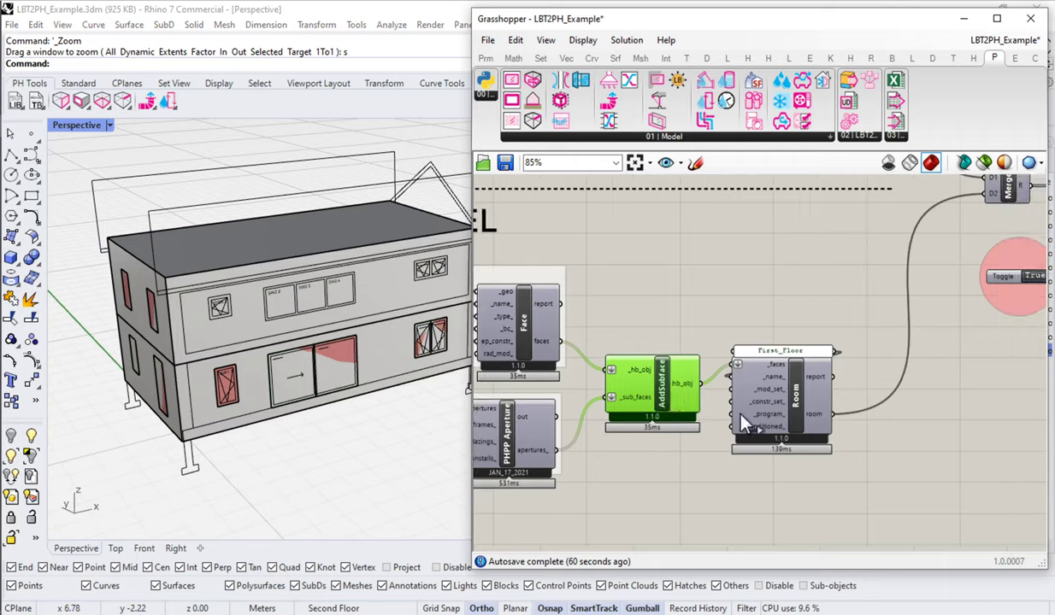
click(800, 398)
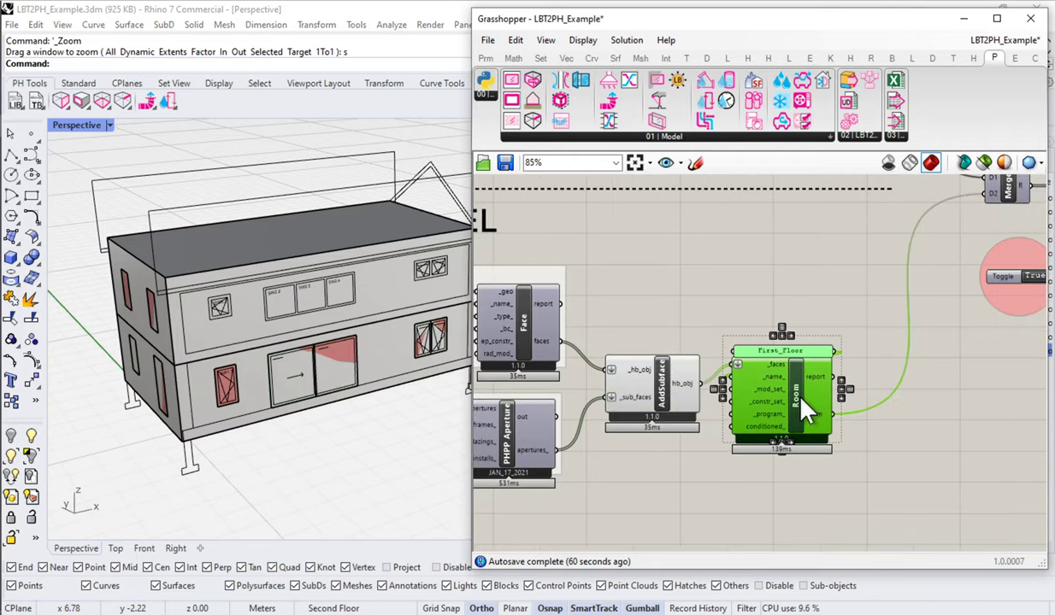
right_drag(906, 245, 648, 346)
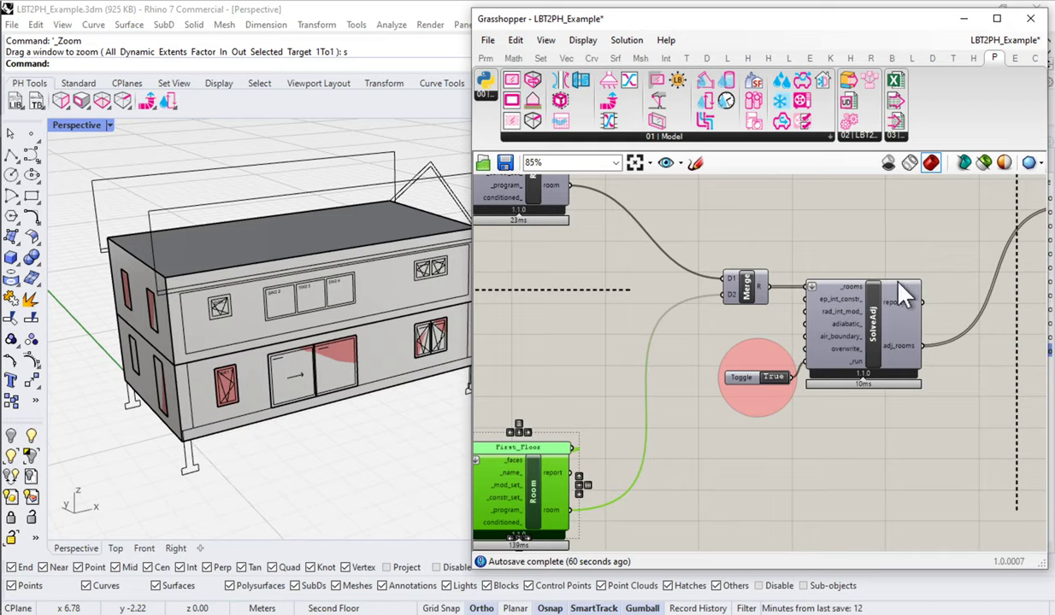
scroll(752, 358, down, 6)
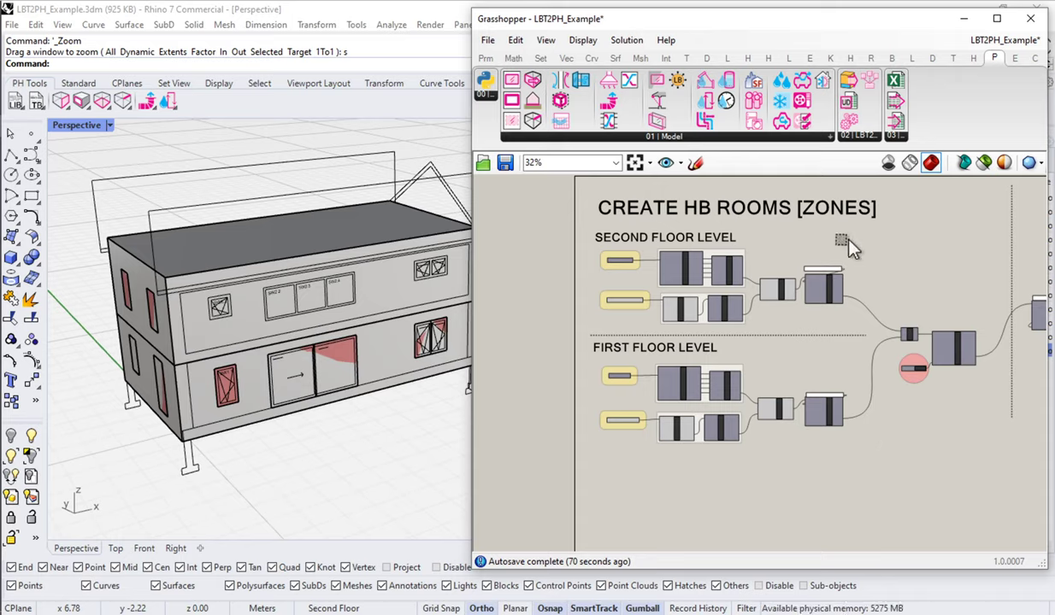
Preview the Second Floor Level and First Floor Level components, then clear the selection.
drag(848, 240, 593, 327)
drag(861, 460, 585, 346)
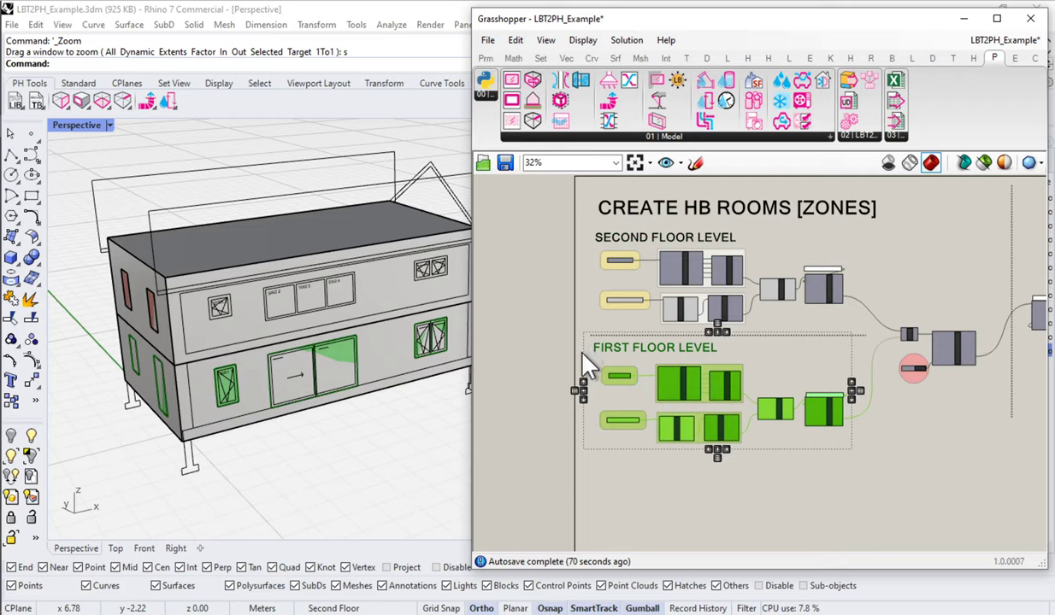
click(583, 359)
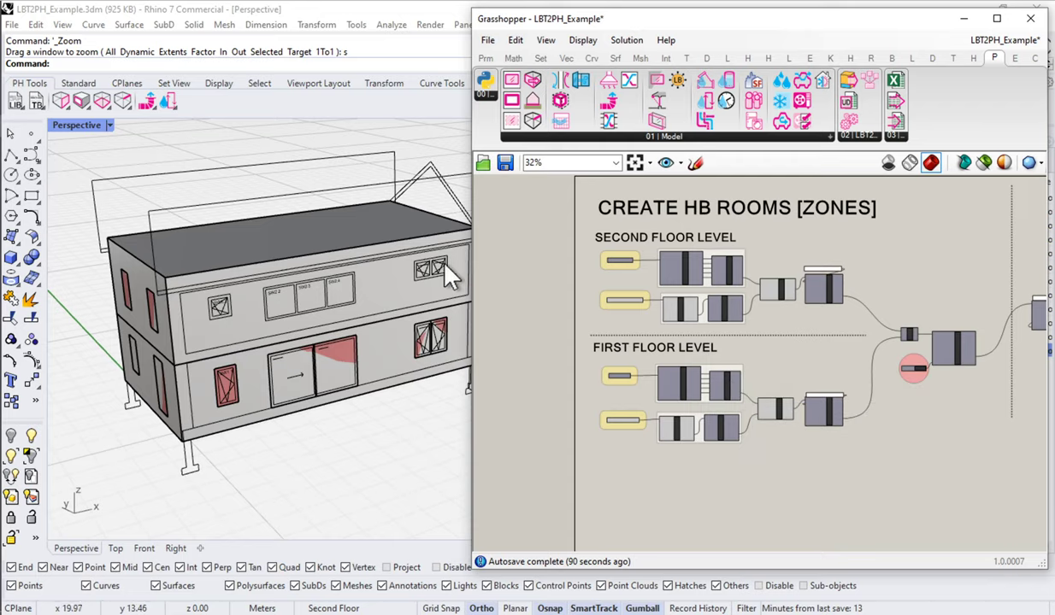
Narrow the Grasshopper editor to reveal more of the model and orbit the building.
drag(471, 262, 548, 259)
scroll(809, 353, up, 2)
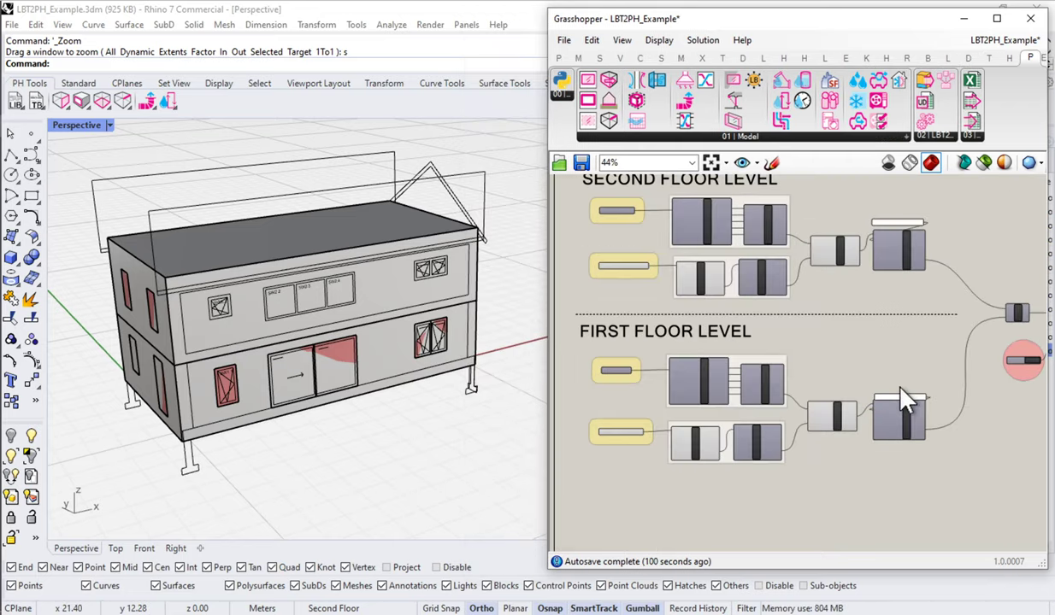
right_drag(867, 372, 987, 314)
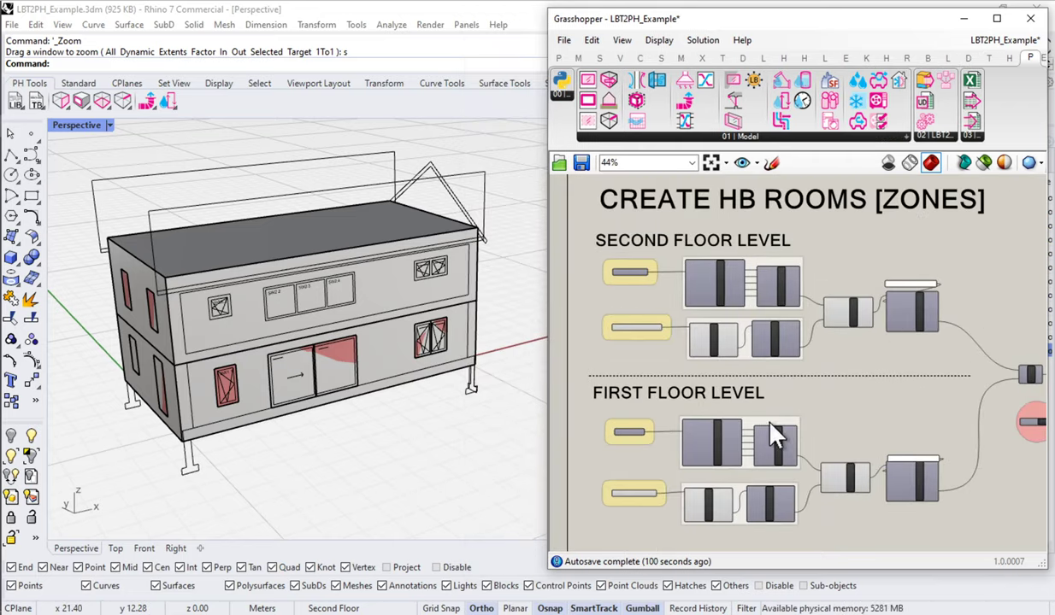
right_drag(334, 453, 263, 301)
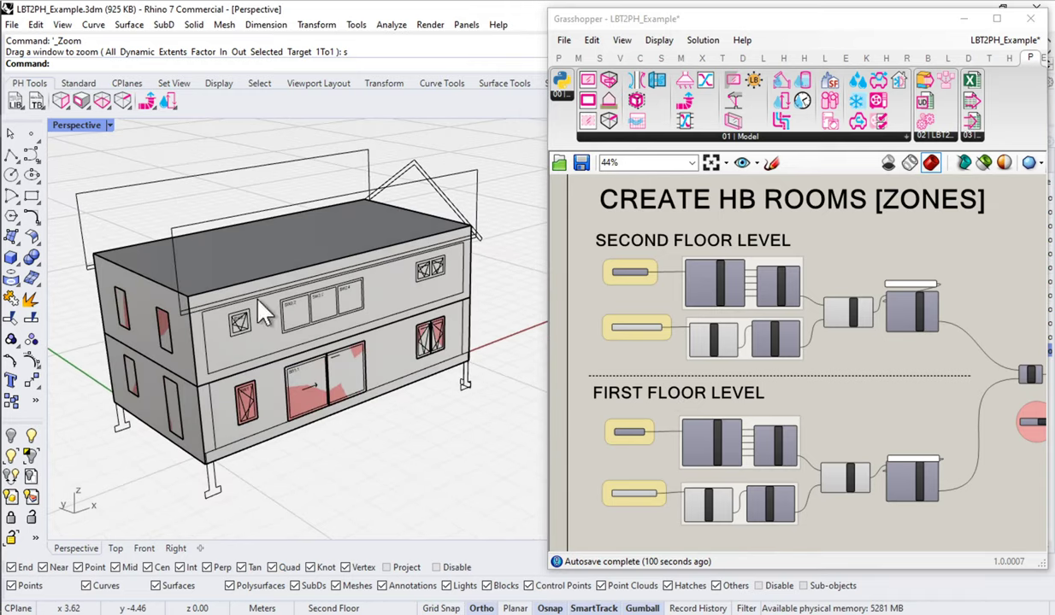
Move the Grasshopper editor aside and zoom in on the building's front façade windows.
drag(836, 34, 546, 503)
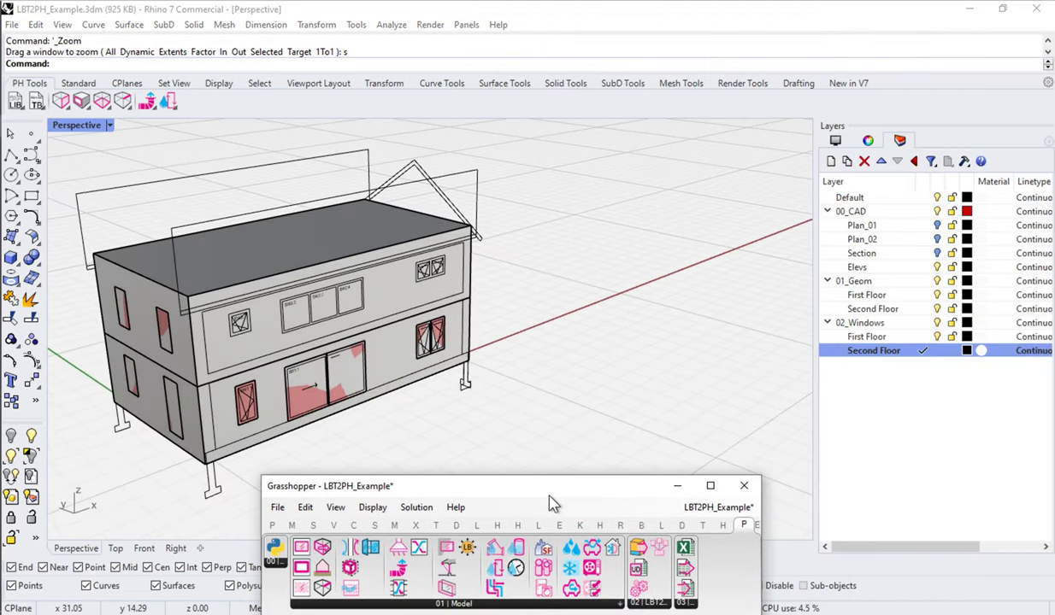
click(678, 488)
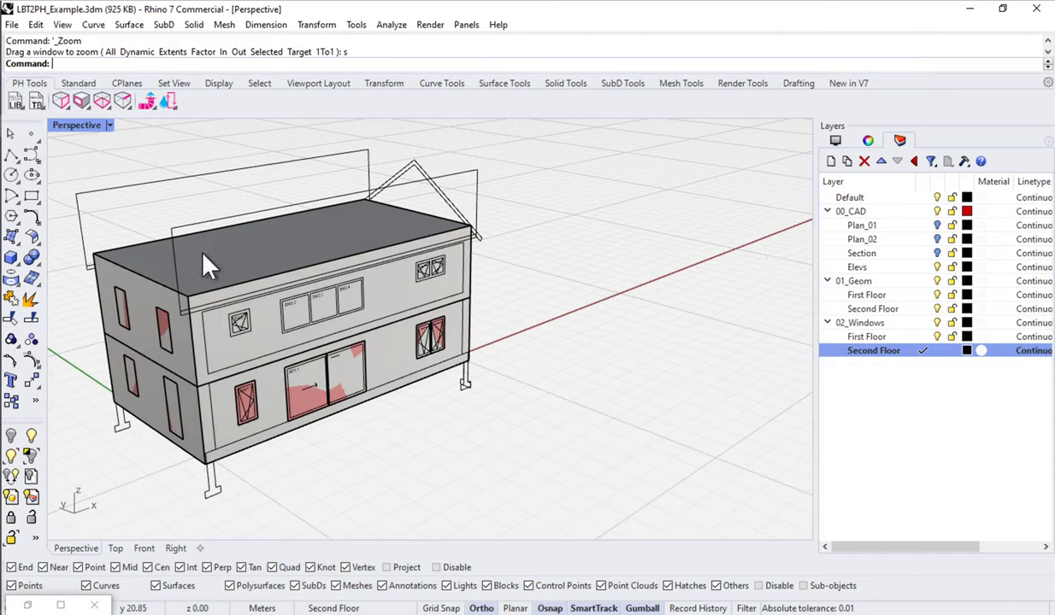
drag(73, 277, 224, 337)
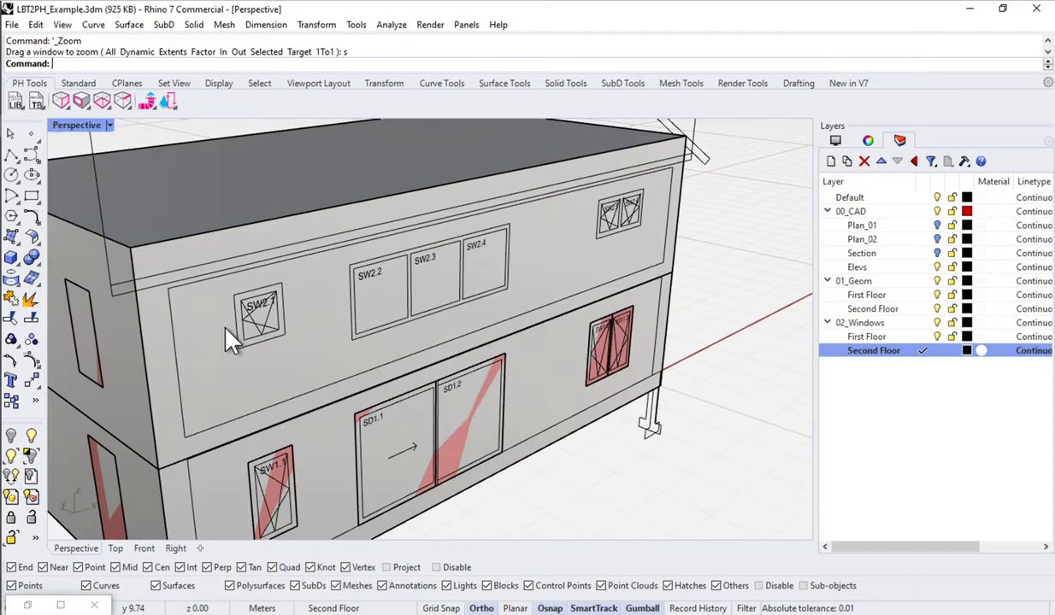
scroll(291, 338, down, 4)
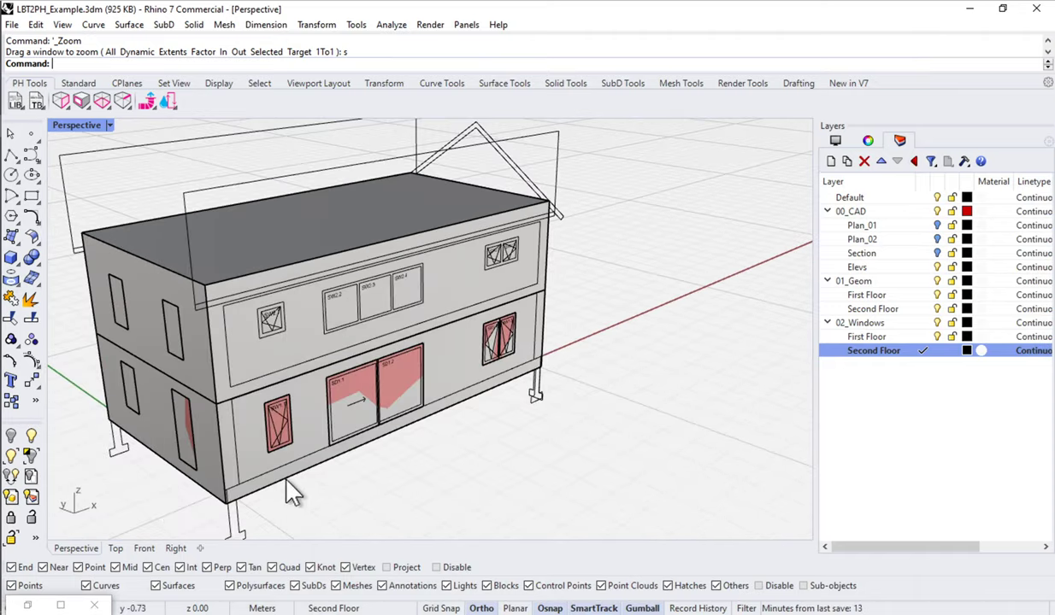
scroll(278, 429, up, 2)
scroll(262, 399, up, 1)
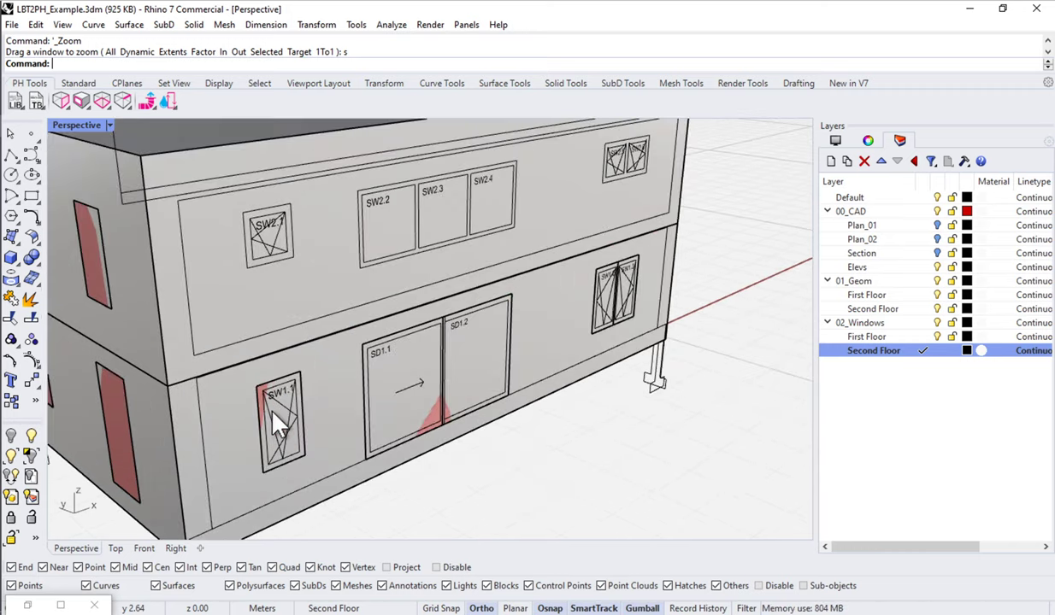
scroll(261, 395, down, 1)
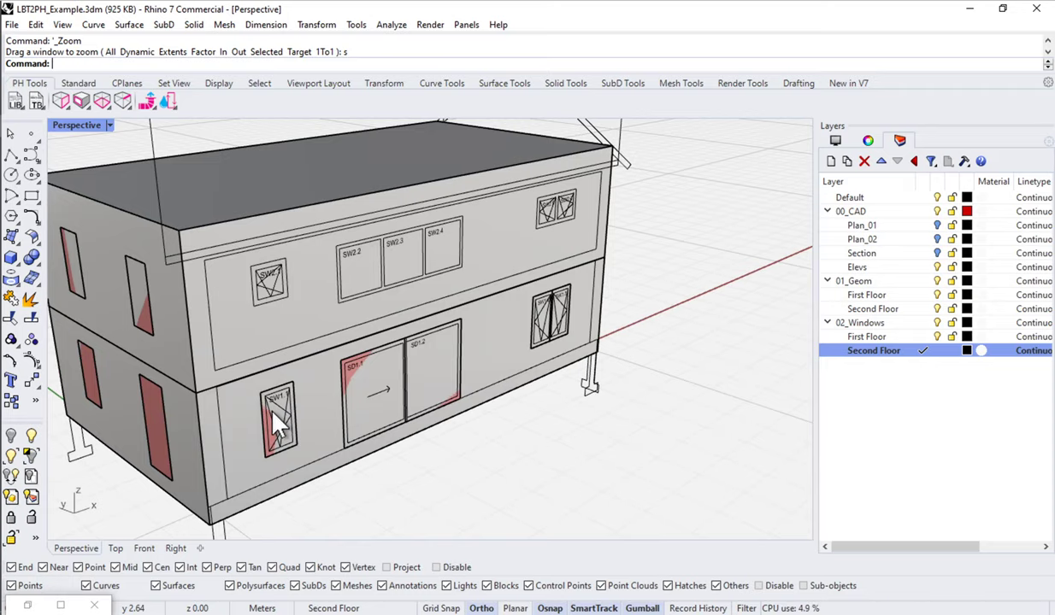
scroll(273, 409, down, 2)
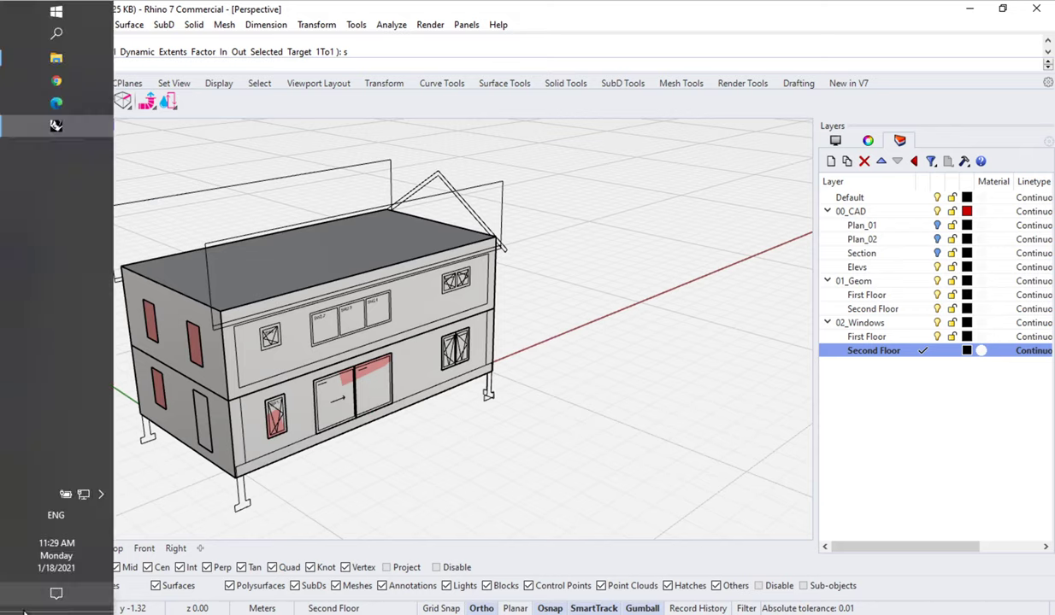
Restore the Grasshopper editor over the model and frame both floor-level groups.
click(36, 609)
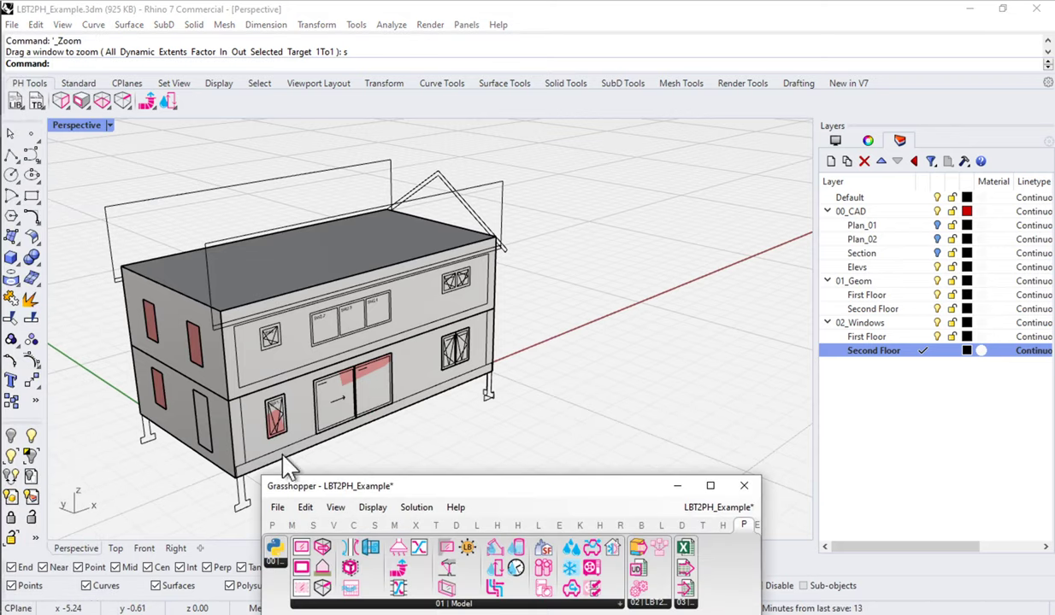
drag(504, 489, 647, 44)
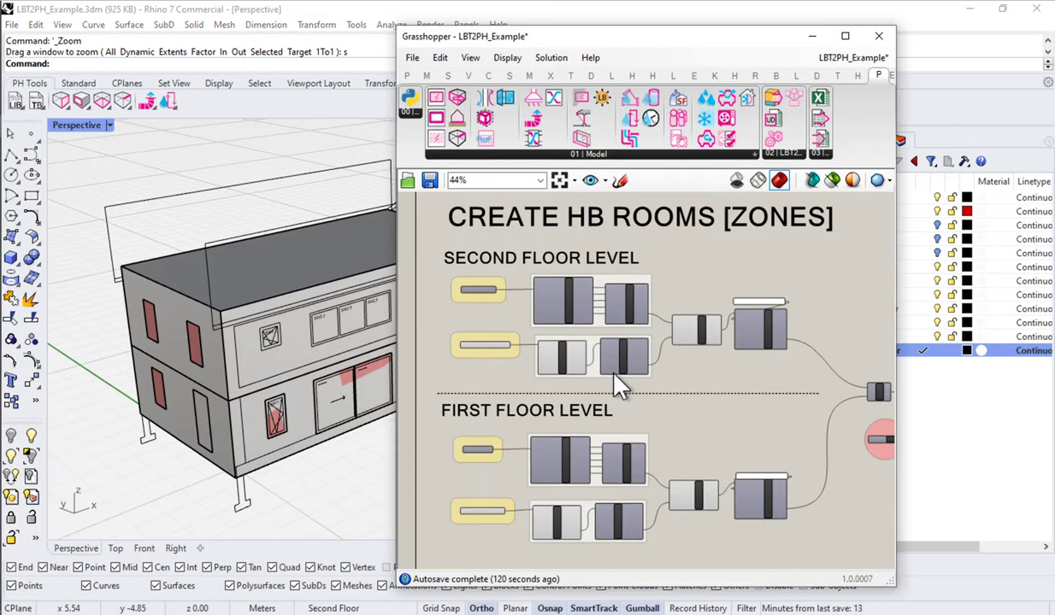
right_drag(614, 377, 607, 348)
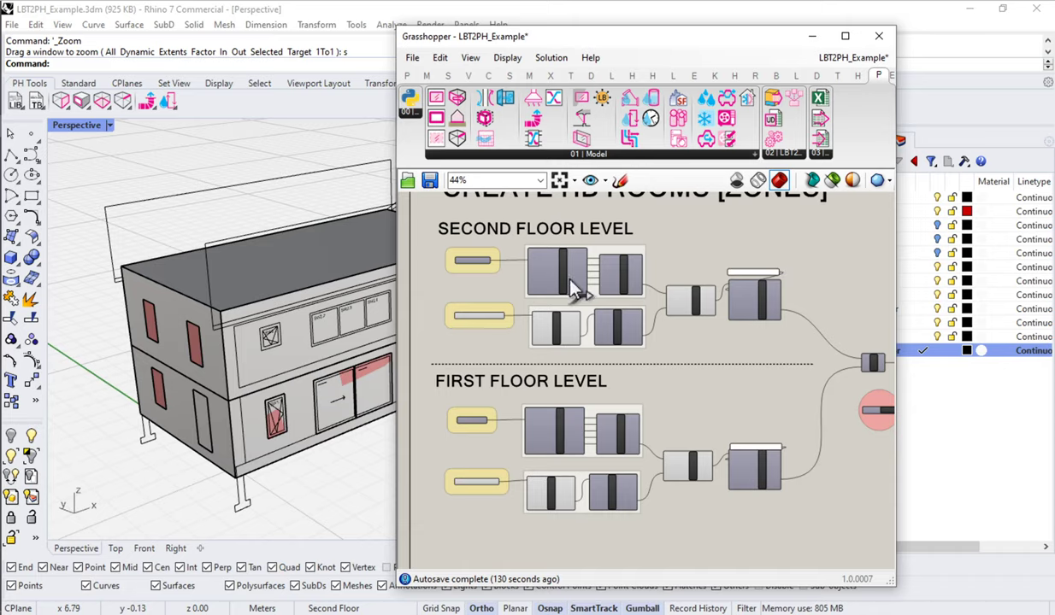